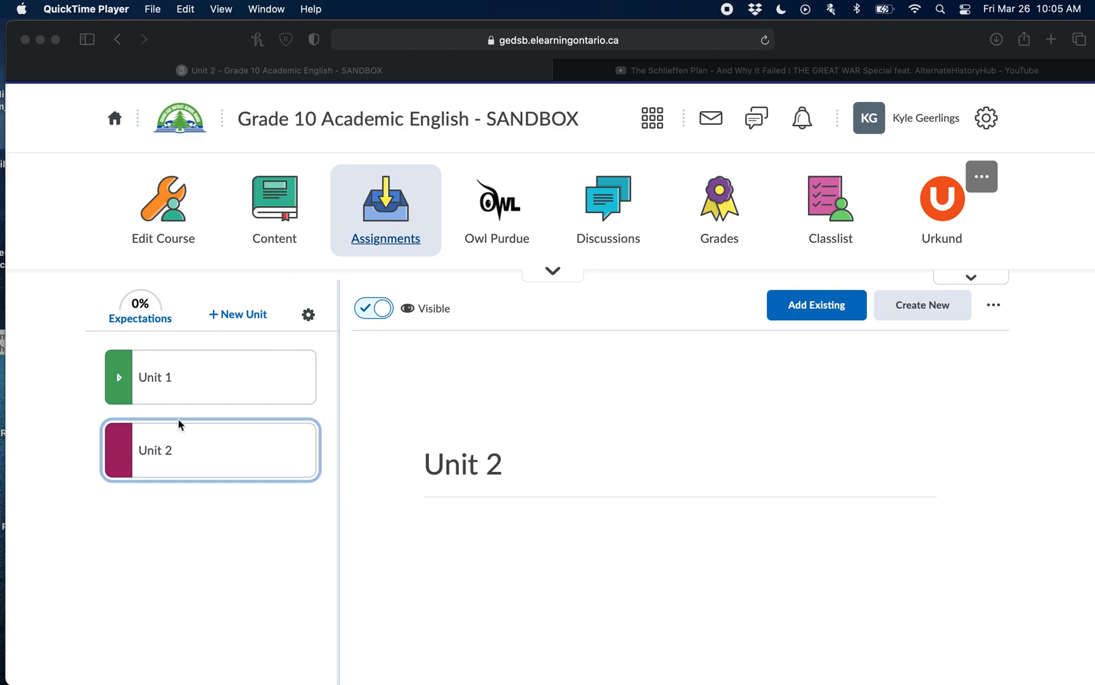
- Start a new HTML document in Unit 2
{"action": "left_click", "coordinate": [171, 450]}
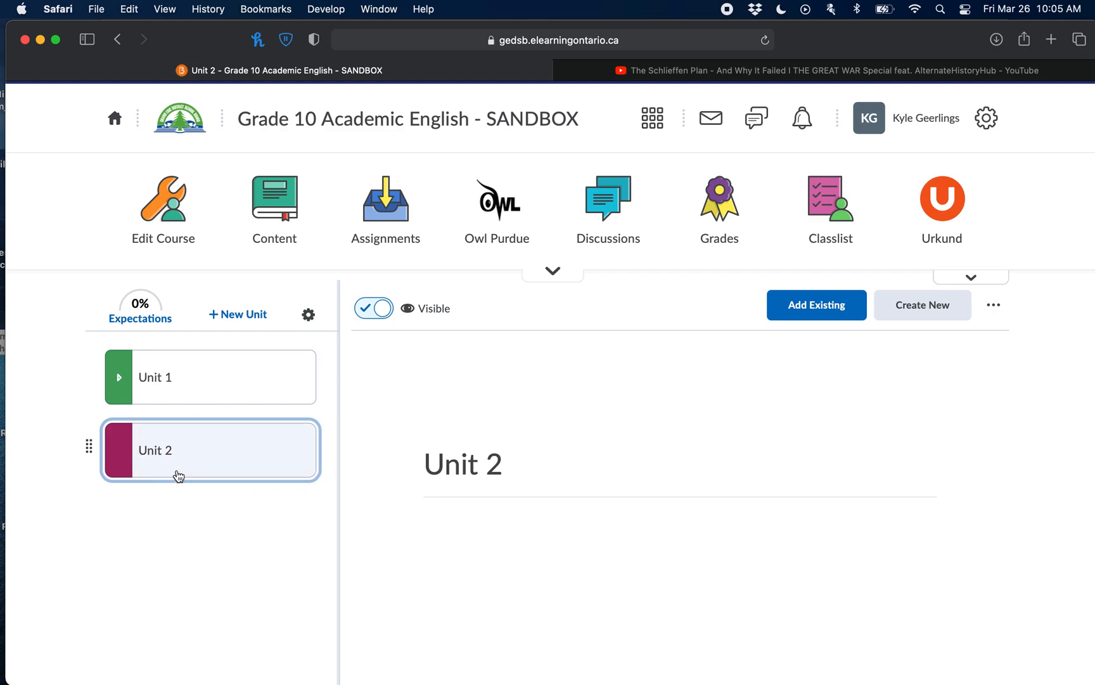
{"action": "left_click", "coordinate": [923, 325]}
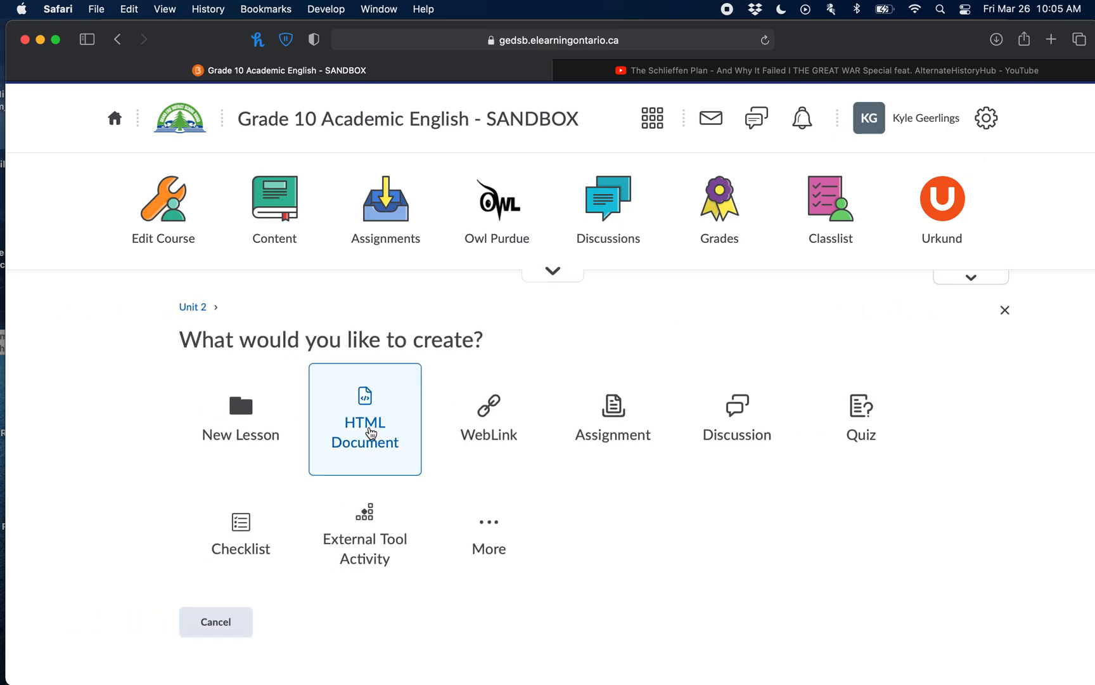
{"action": "left_click", "coordinate": [371, 433]}
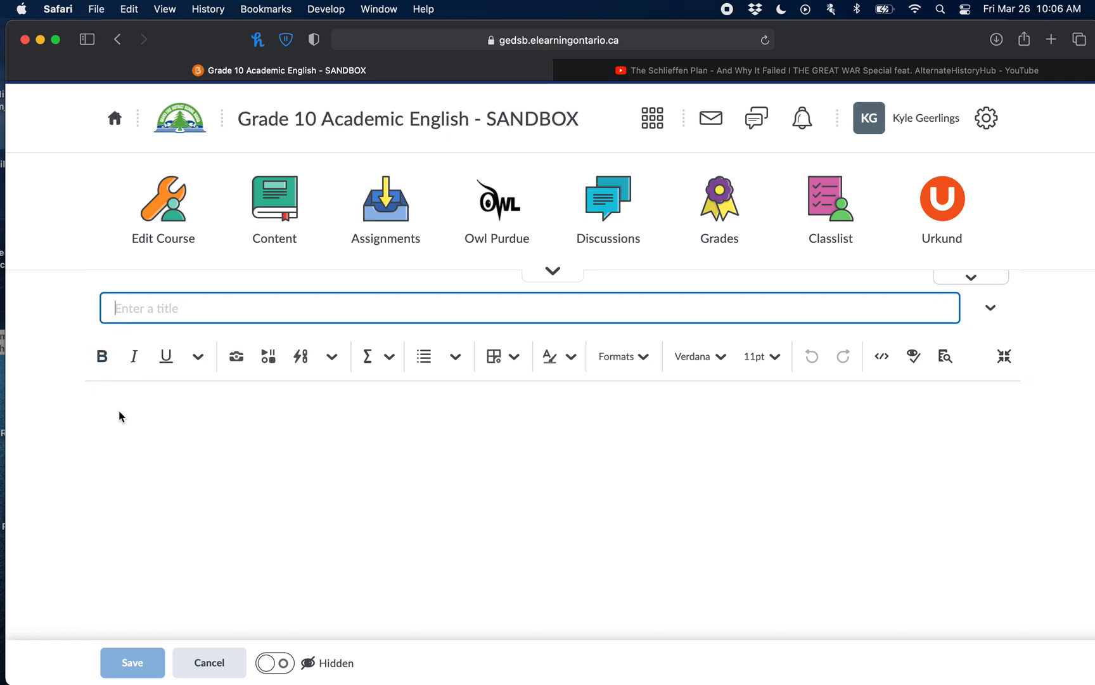
- View the blank page's HTML source code and close it without making changes
{"action": "left_click", "coordinate": [389, 523]}
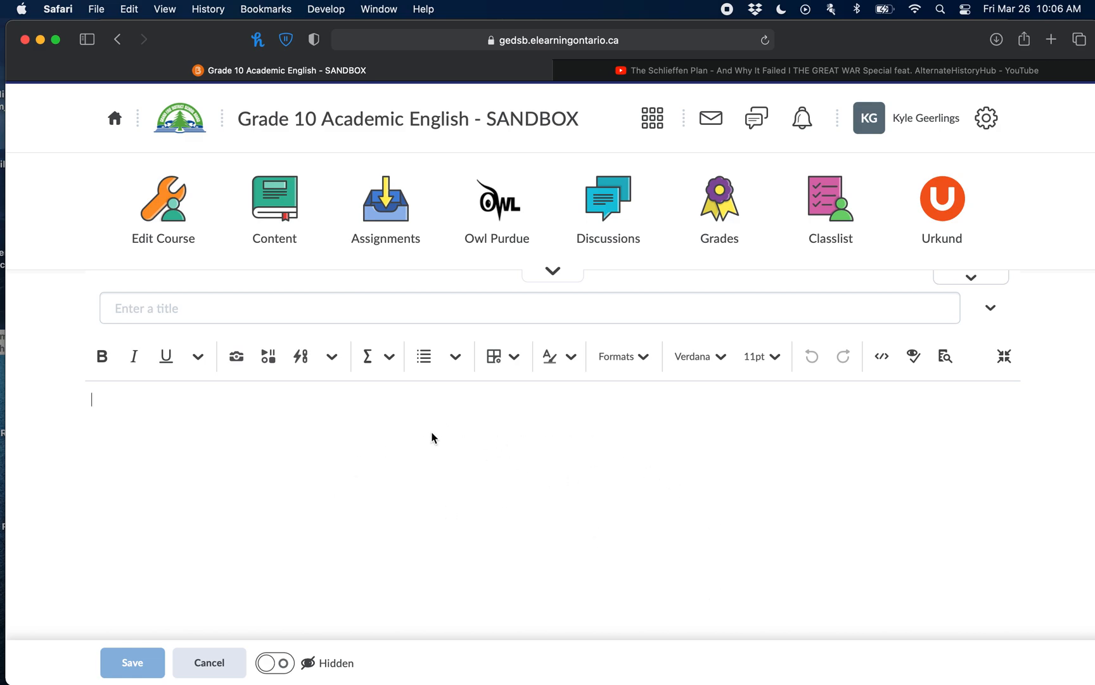
{"action": "left_click", "coordinate": [134, 361]}
{"action": "left_click", "coordinate": [881, 367]}
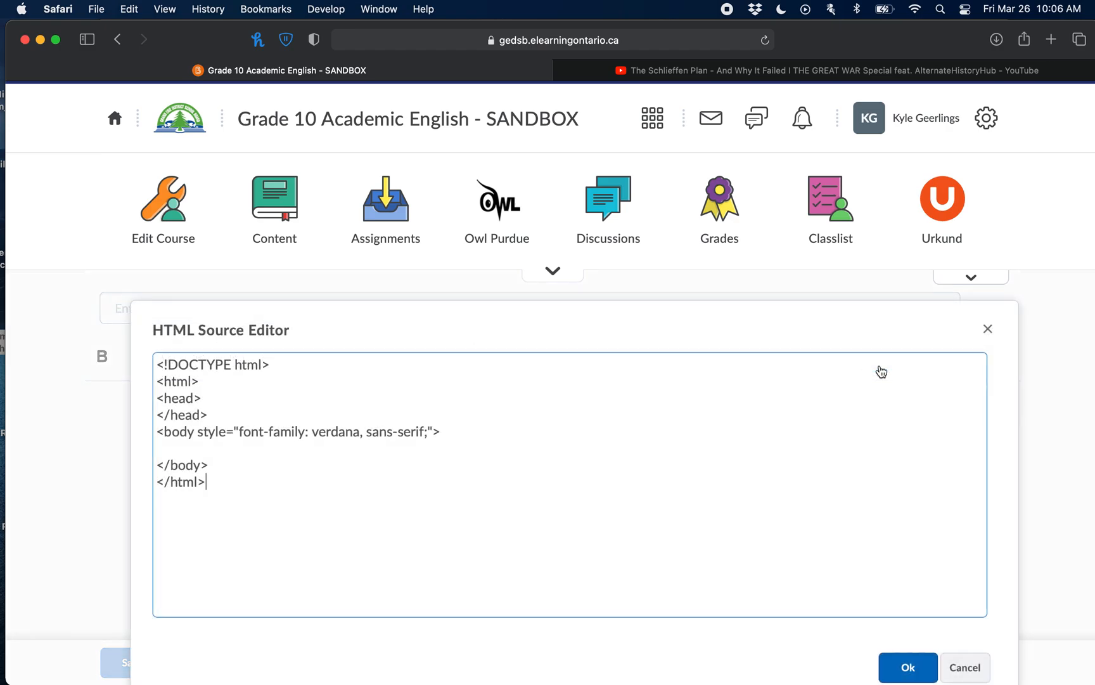
{"action": "left_click", "coordinate": [965, 668]}
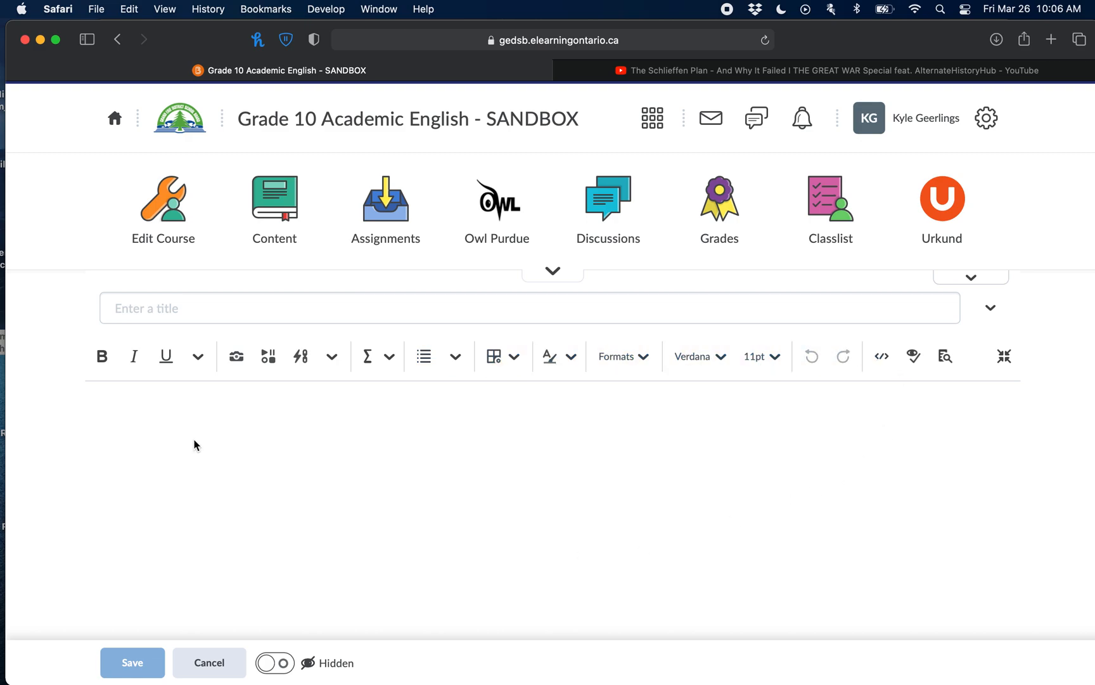
- Title the new document "The Schliefen Plan - Intro"
{"action": "left_click", "coordinate": [168, 313]}
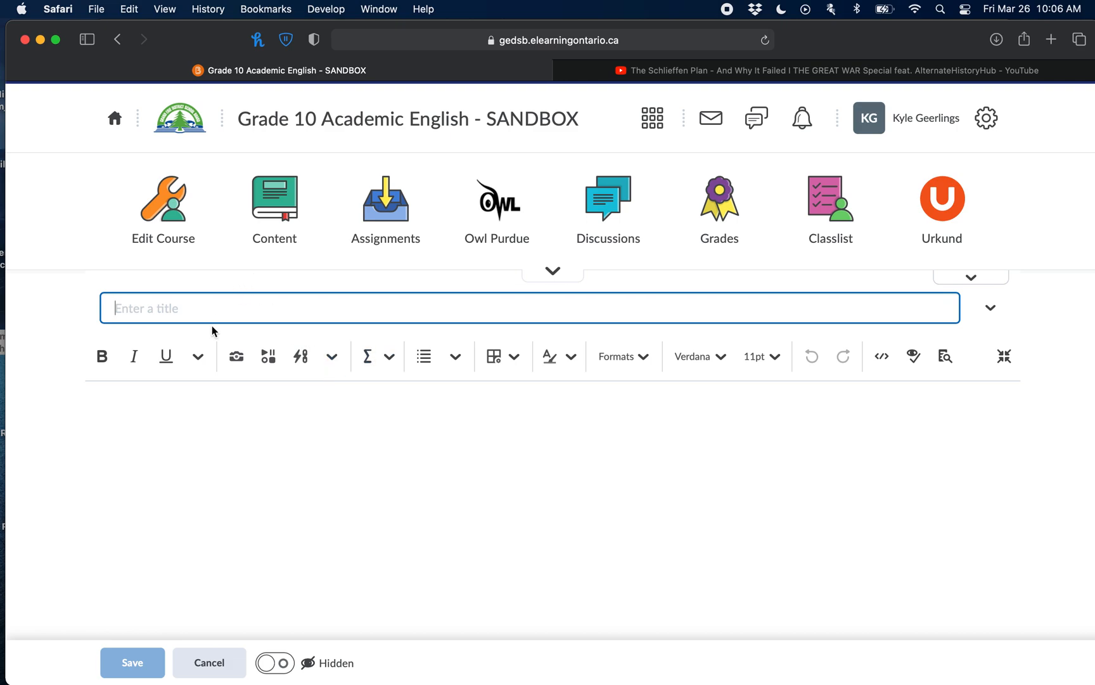
{"action": "type", "text": "The Schliefen Plan - Intro"}
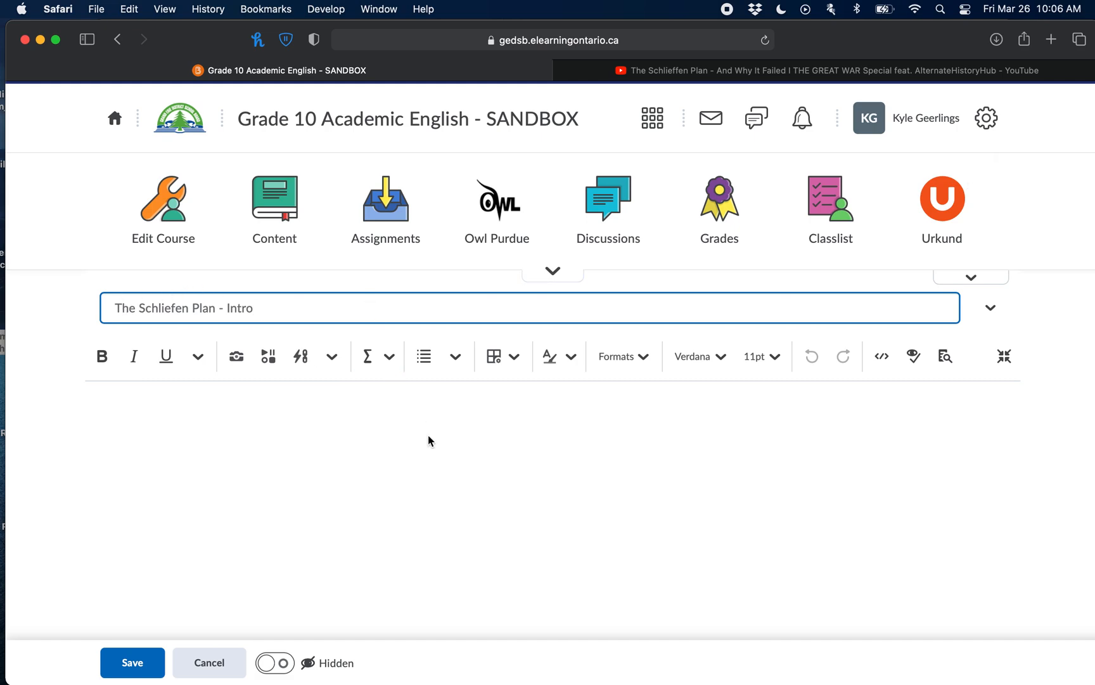
{"action": "left_click", "coordinate": [348, 441]}
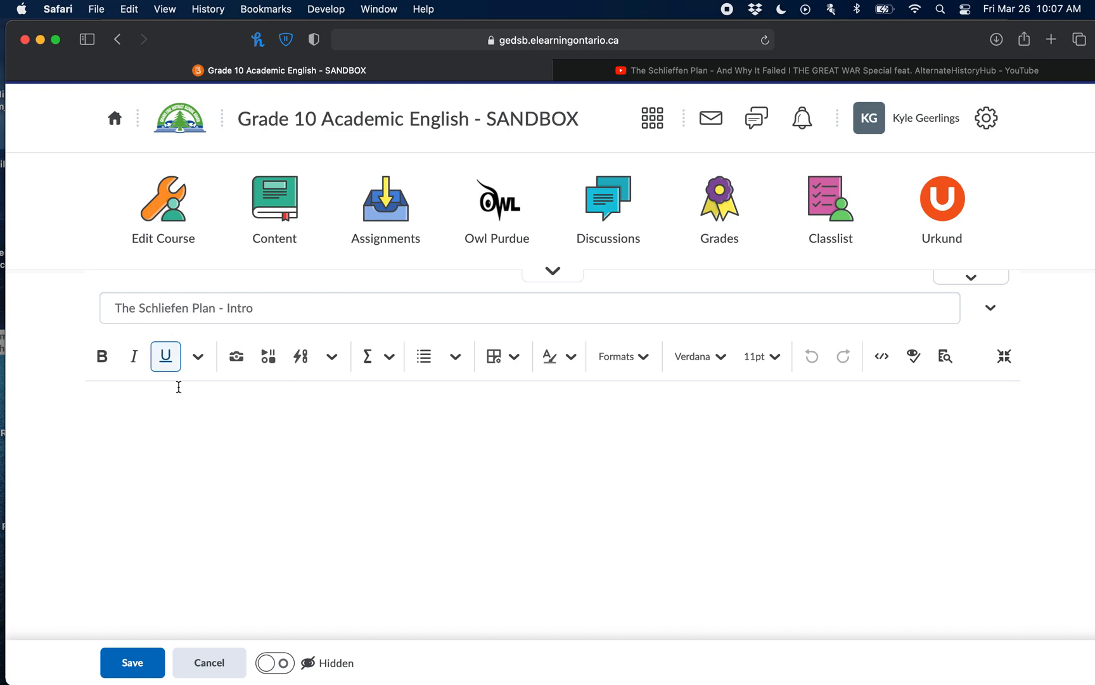
{"action": "type", "text": "kjsfvjdkasd"}
{"action": "key", "text": "BackSpace"}
{"action": "key", "text": "BackSpace"}
{"action": "key", "text": "BackSpace"}
{"action": "key", "text": "BackSpace"}
{"action": "key", "text": "BackSpace"}
{"action": "key", "text": "BackSpace"}
{"action": "key", "text": "BackSpace"}
{"action": "key", "text": "BackSpace"}
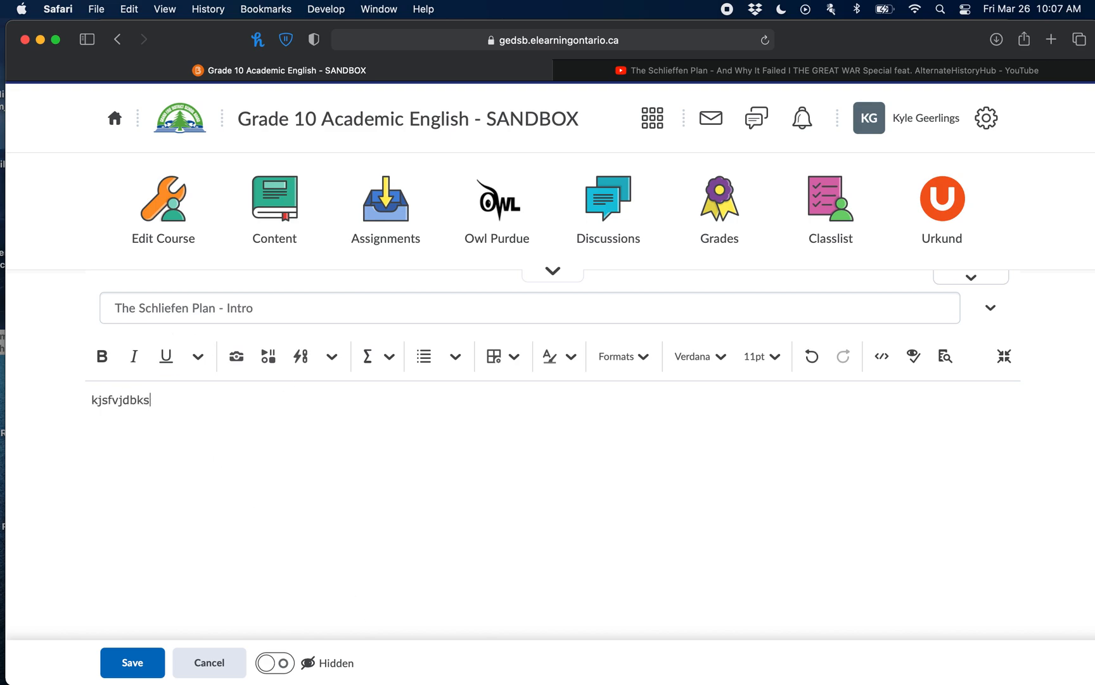
{"action": "key", "text": "BackSpace"}
{"action": "key", "text": "BackSpace"}
{"action": "key", "text": "BackSpace"}
{"action": "type", "text": "kgdskgkdgsdkn"}
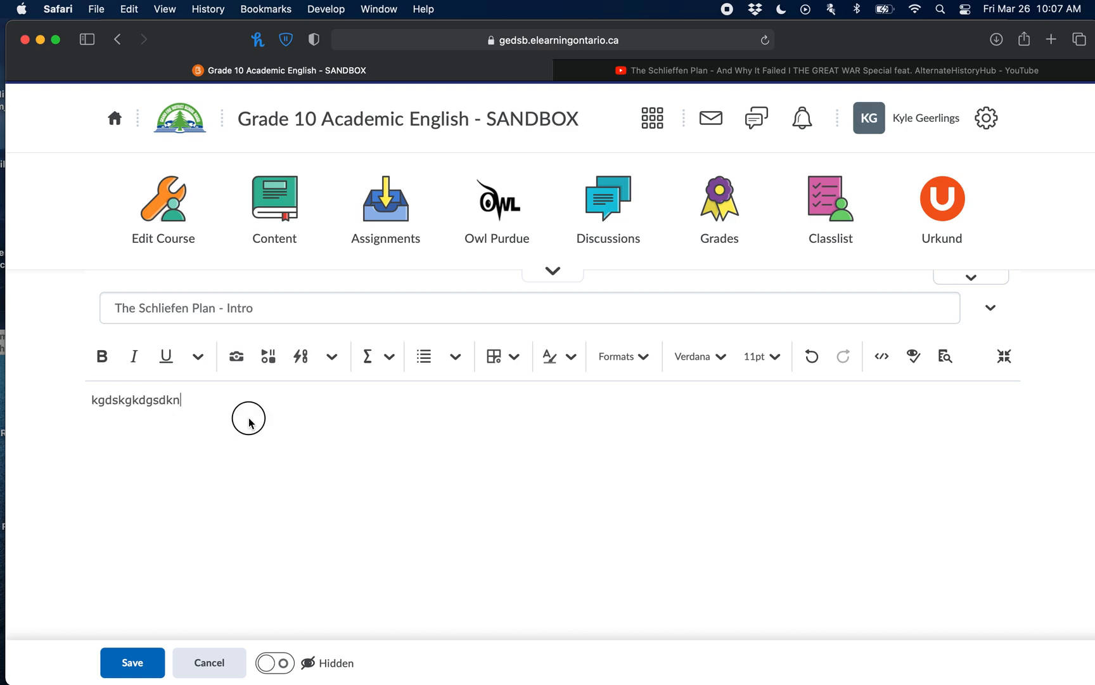
{"action": "double_click", "coordinate": [104, 393]}
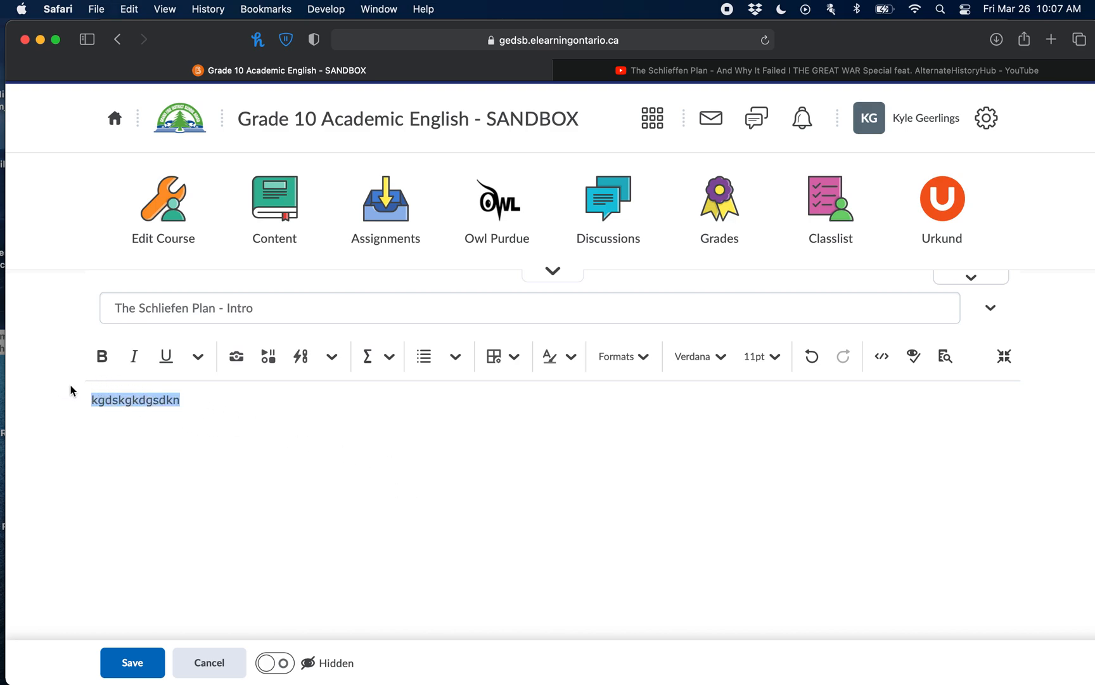
{"action": "left_click", "coordinate": [257, 436]}
{"action": "double_click", "coordinate": [129, 399]}
{"action": "key", "text": "BackSpace"}
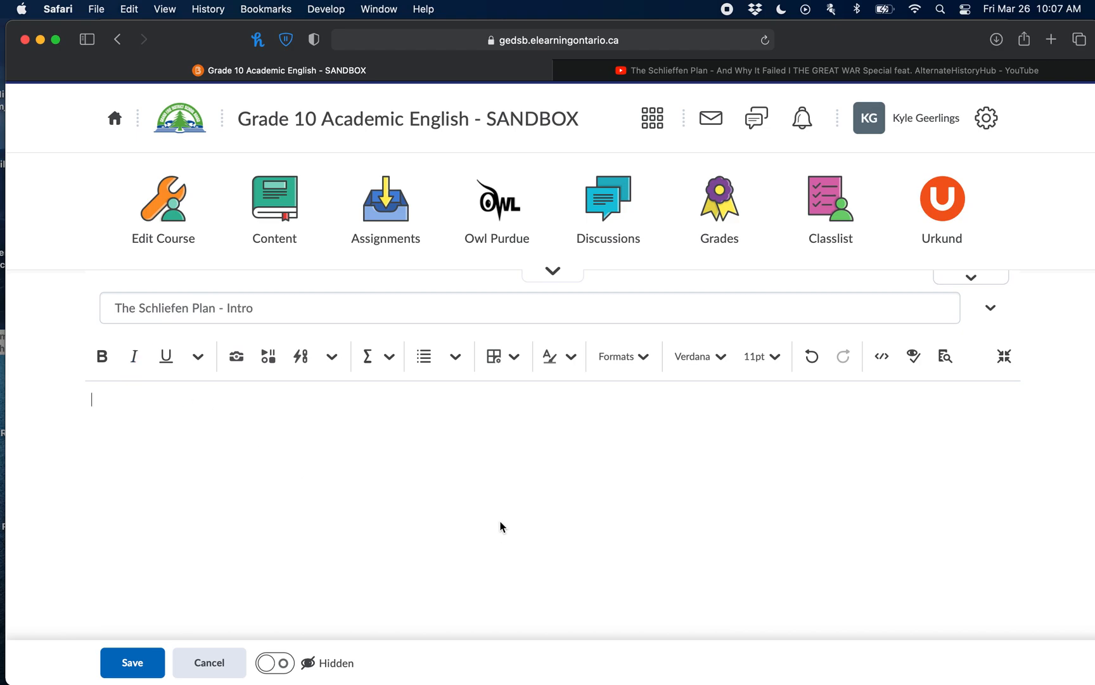
- Switch to the Word document about the German war machine and copy its entire selected text
{"action": "key", "text": "ctrl+Up"}
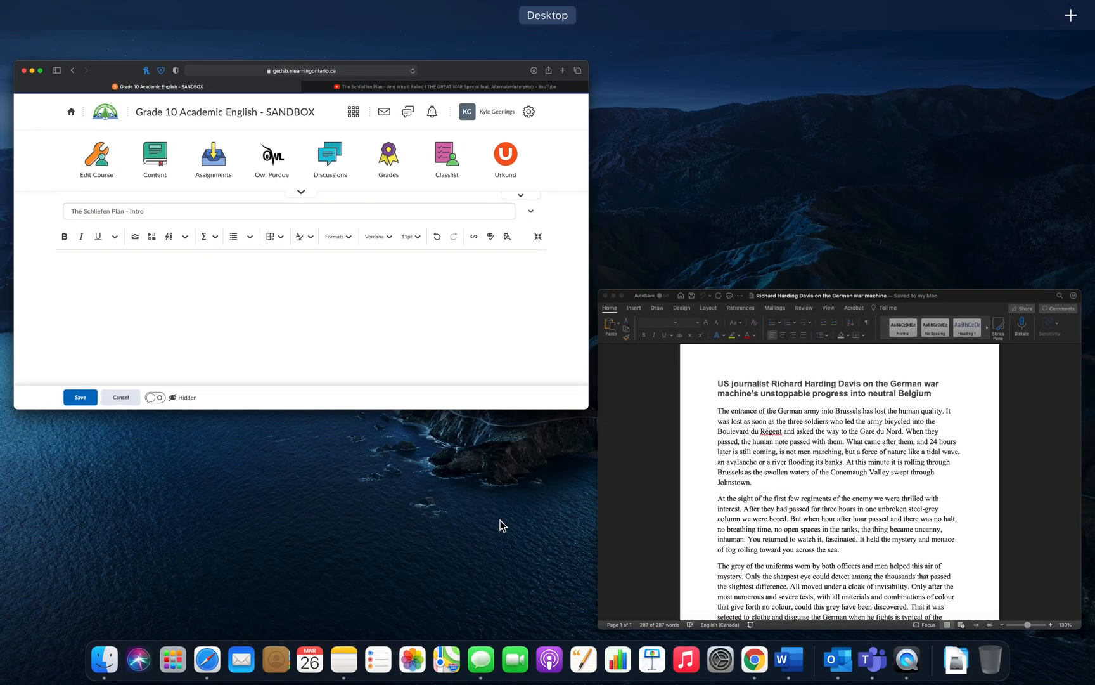
{"action": "left_click", "coordinate": [665, 489]}
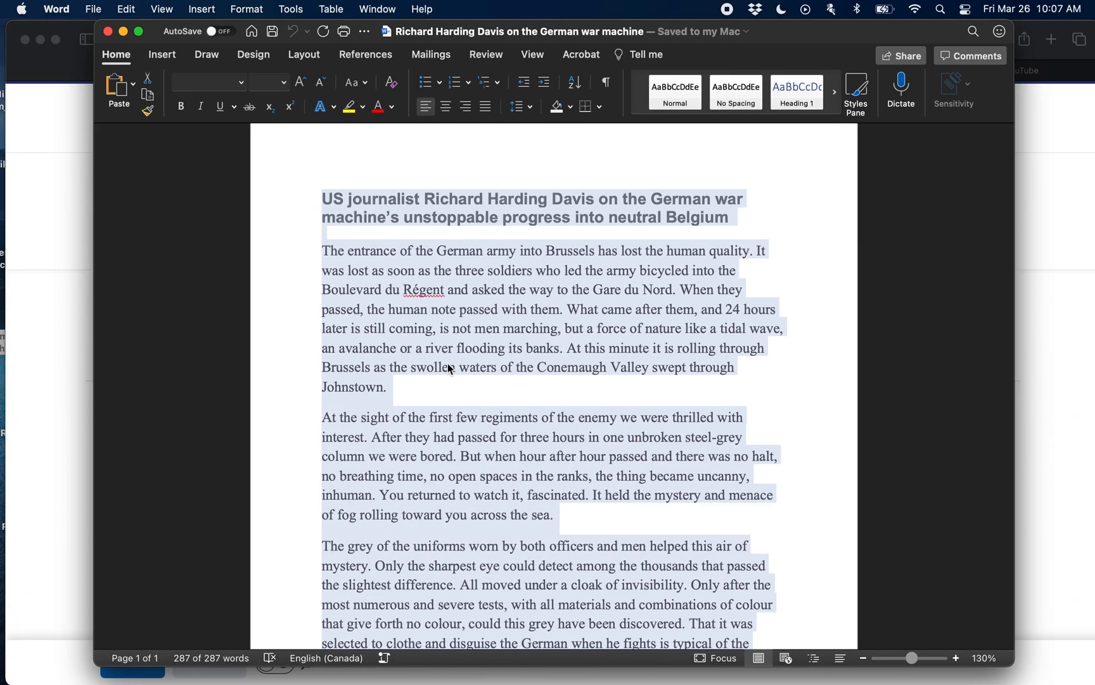
{"action": "right_click", "coordinate": [513, 342]}
{"action": "left_click", "coordinate": [564, 340]}
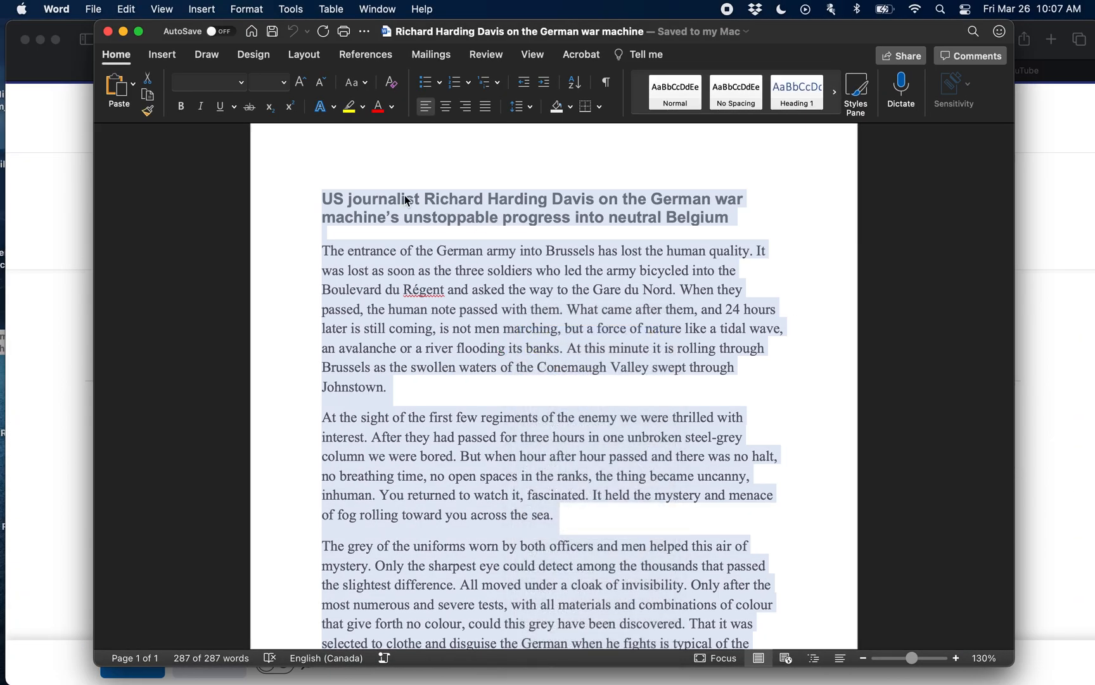
- Return to the course page in Safari, paste the copied article into the document body and look over the pasted text
{"action": "left_click", "coordinate": [36, 389]}
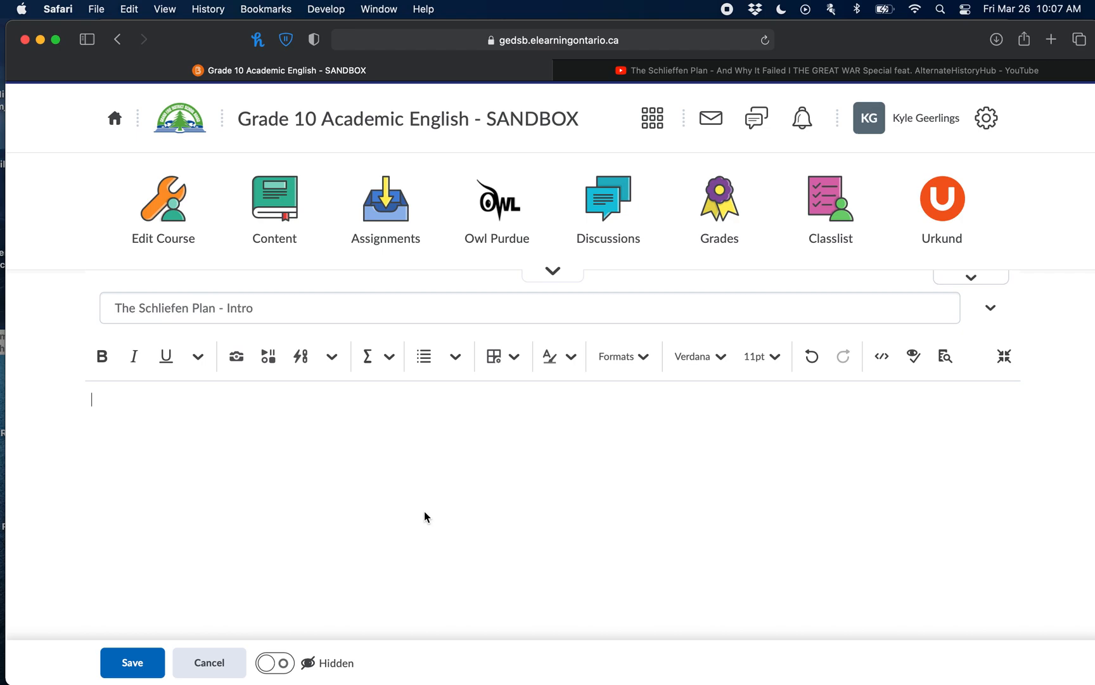
{"action": "left_click", "coordinate": [397, 468]}
{"action": "key", "text": "super+v"}
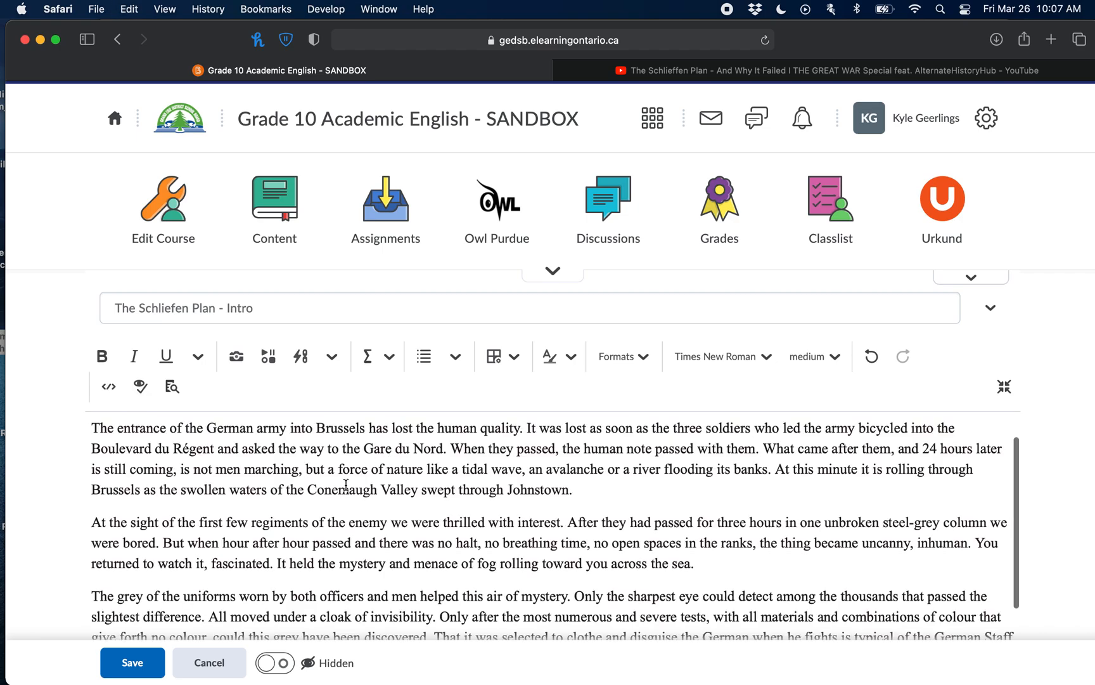
{"action": "scroll", "coordinate": [335, 501], "scroll_direction": "up", "scroll_amount": 2}
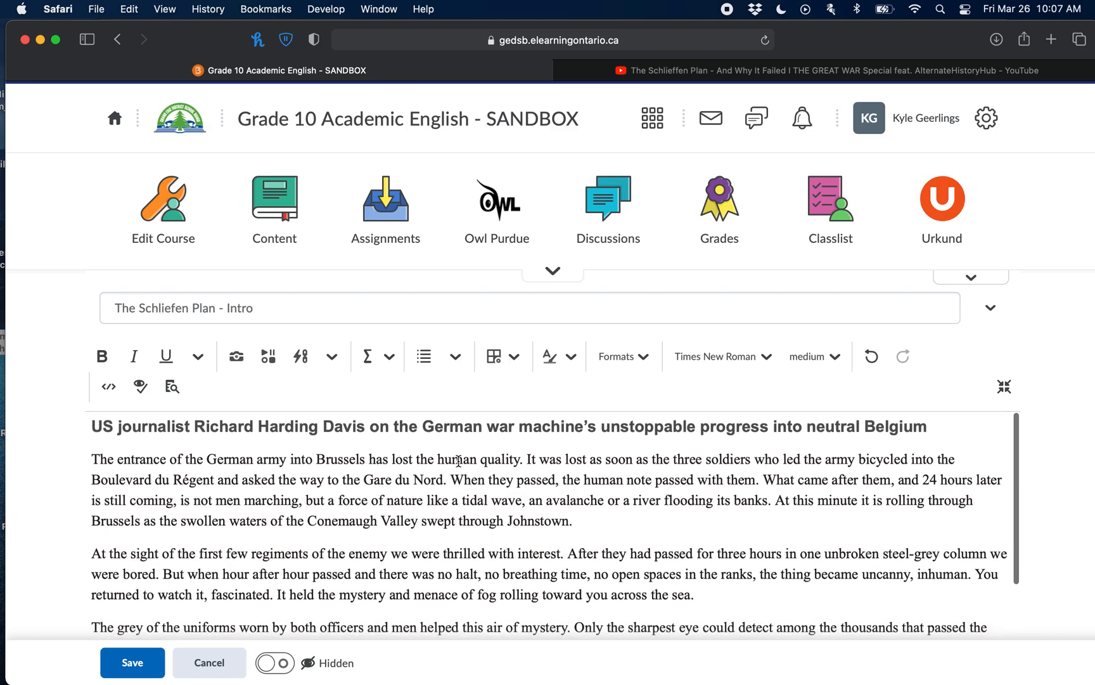
{"action": "scroll", "coordinate": [351, 498], "scroll_direction": "down", "scroll_amount": 3}
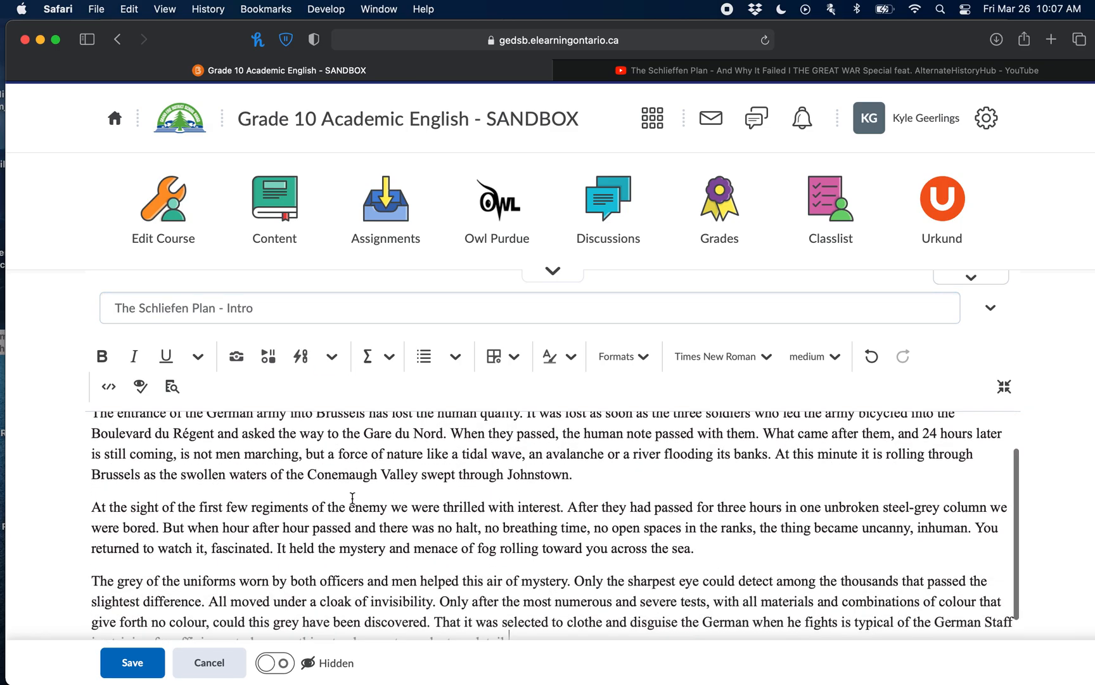
{"action": "scroll", "coordinate": [352, 499], "scroll_direction": "up", "scroll_amount": 2}
{"action": "scroll", "coordinate": [352, 498], "scroll_direction": "up", "scroll_amount": 3}
{"action": "scroll", "coordinate": [354, 498], "scroll_direction": "down", "scroll_amount": 3}
{"action": "scroll", "coordinate": [362, 496], "scroll_direction": "up", "scroll_amount": 3}
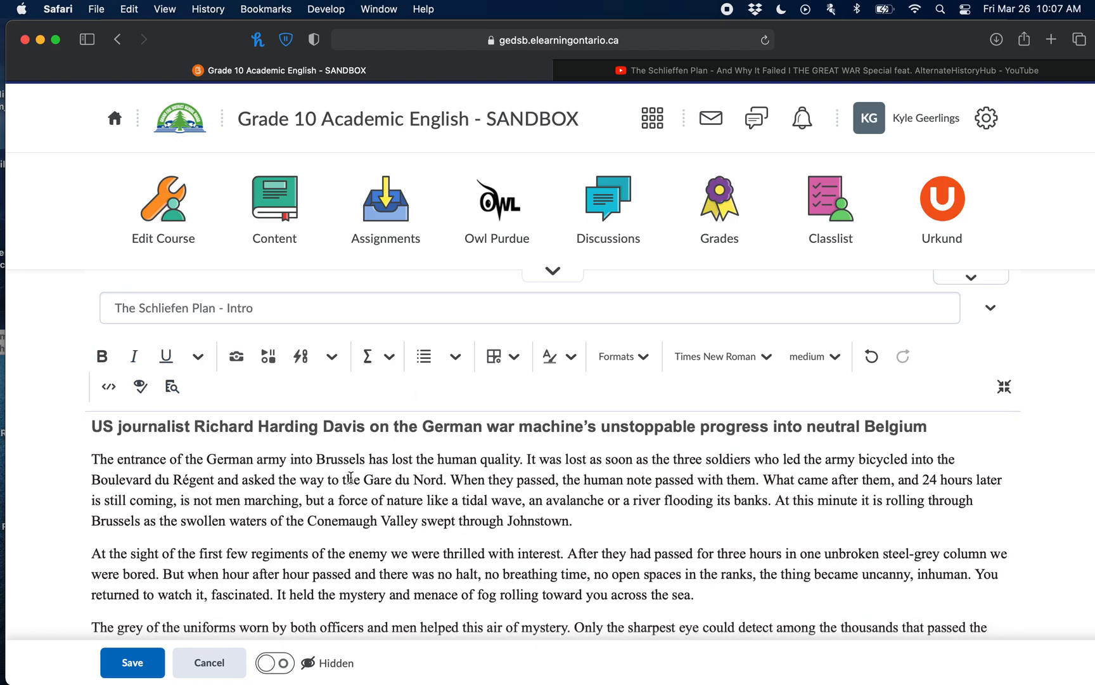
{"action": "left_click_drag", "start_coordinate": [91, 430], "coordinate": [150, 425]}
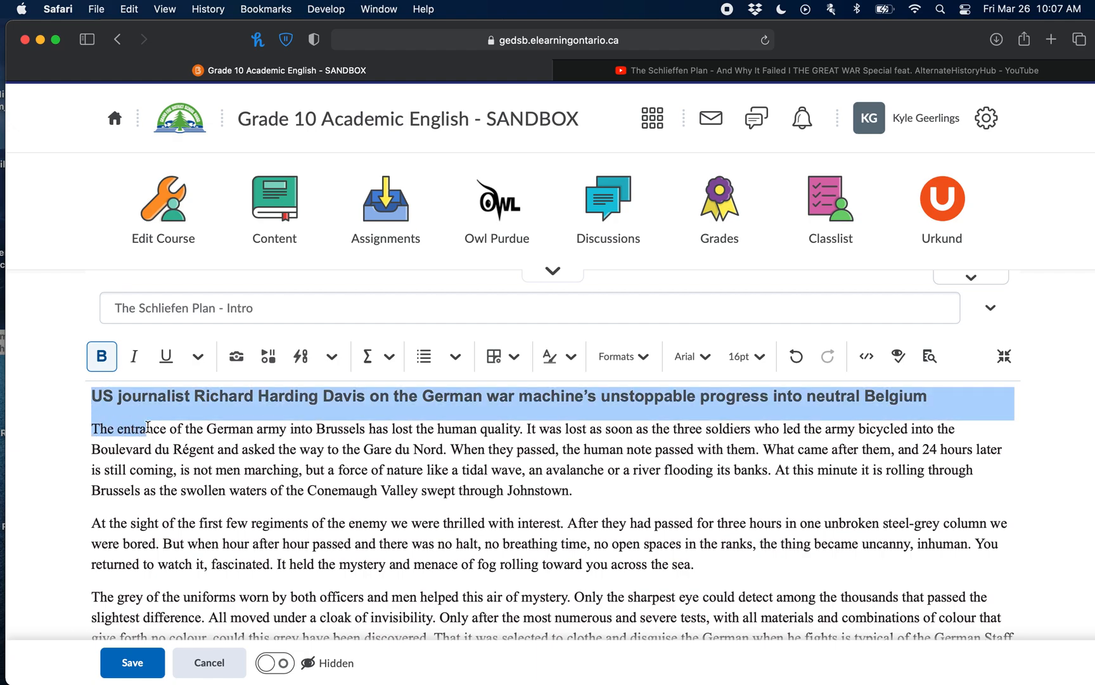
{"action": "triple_click", "coordinate": [155, 394]}
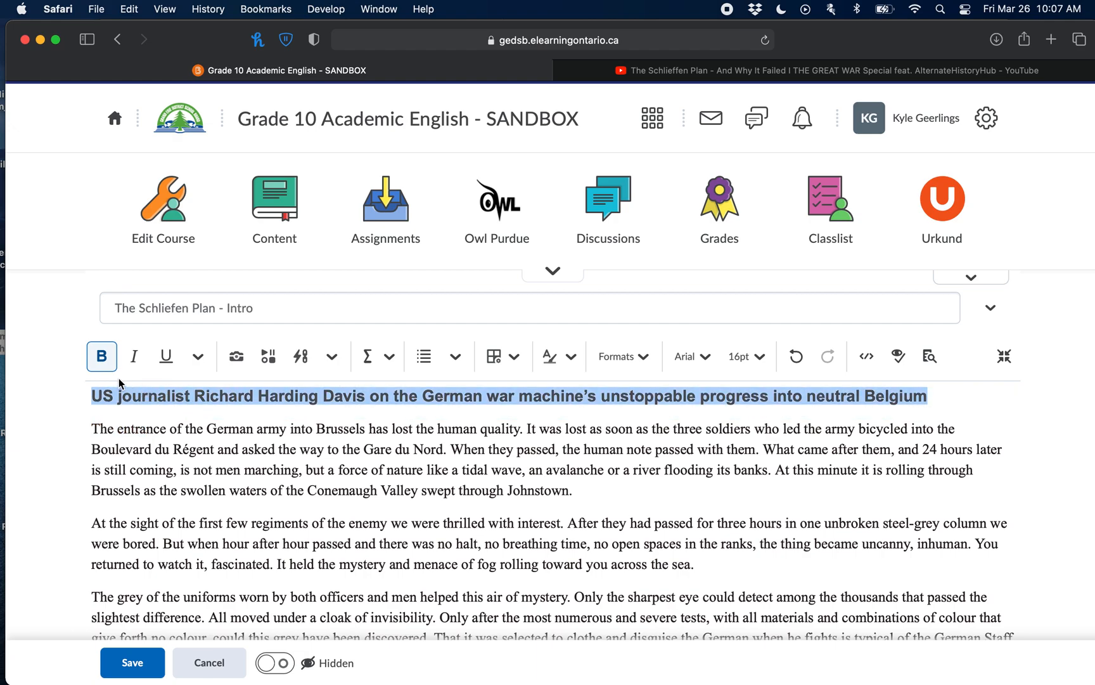
{"action": "left_click", "coordinate": [104, 360]}
{"action": "left_click", "coordinate": [104, 362]}
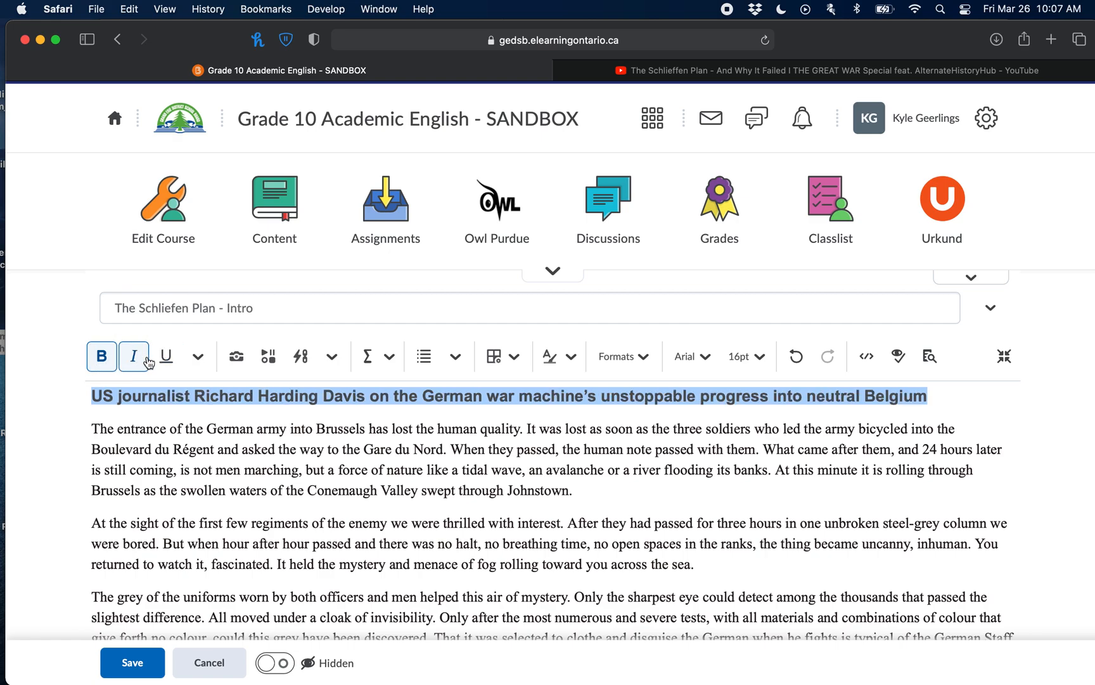
{"action": "left_click", "coordinate": [705, 358]}
{"action": "scroll", "coordinate": [736, 590], "scroll_direction": "down", "scroll_amount": 2}
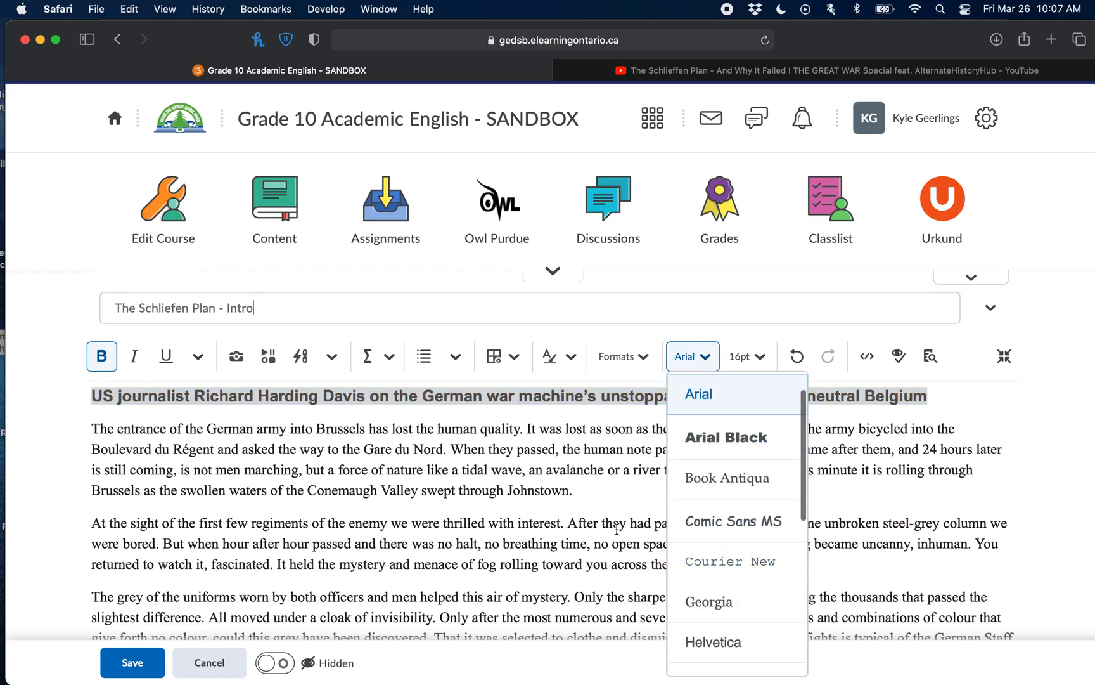
{"action": "left_click", "coordinate": [602, 521]}
{"action": "left_click", "coordinate": [754, 415]}
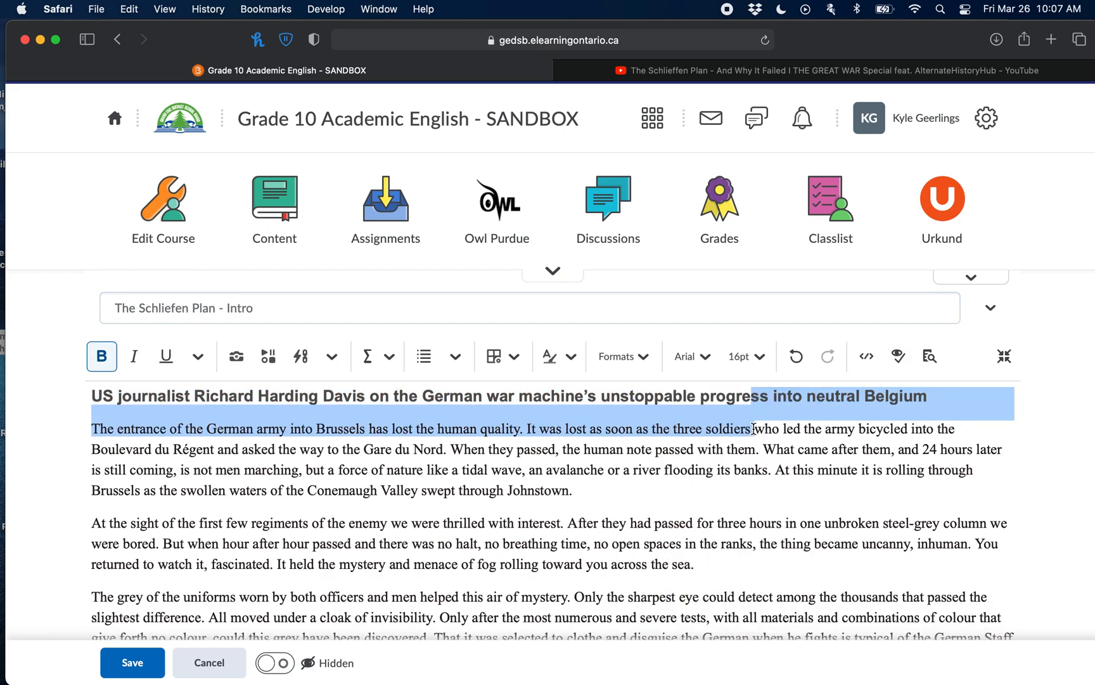
- Center the article's heading line above the body text
{"action": "triple_click", "coordinate": [754, 397]}
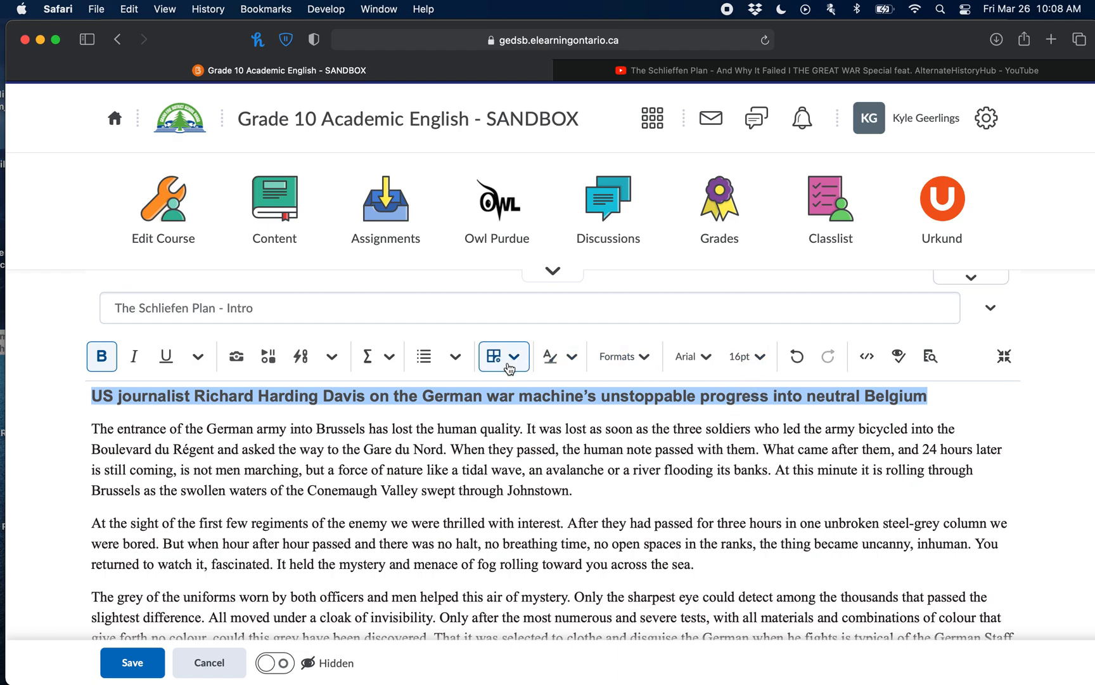
{"action": "left_click", "coordinate": [455, 357]}
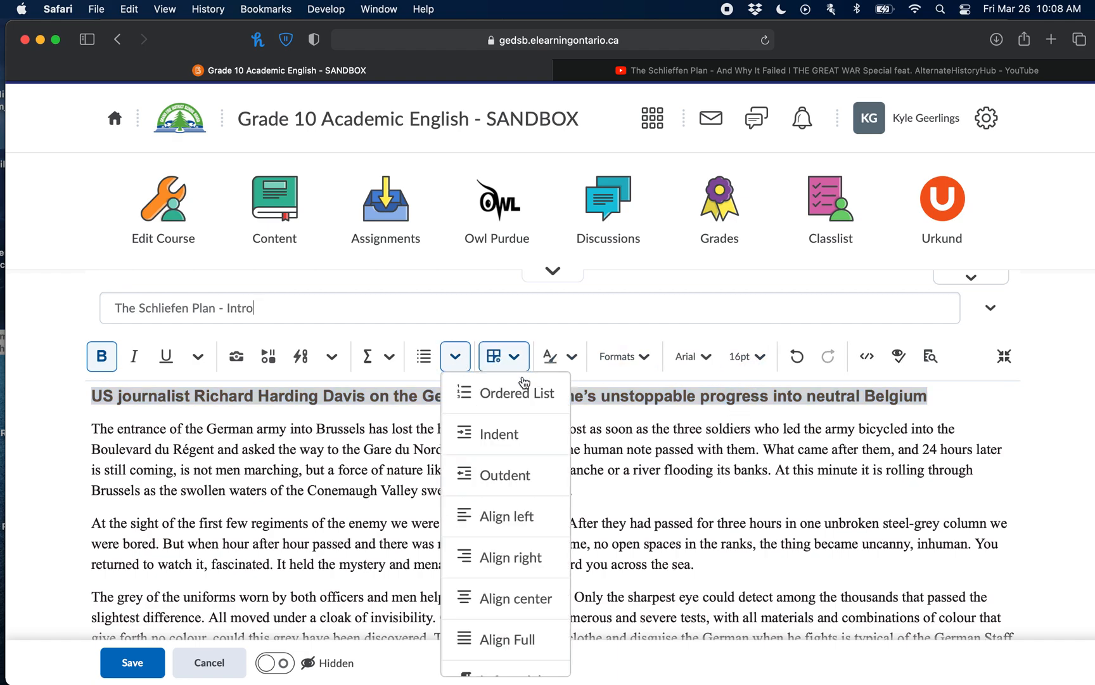
{"action": "left_click", "coordinate": [521, 610]}
- Underline the entire centered heading of the article
{"action": "left_click", "coordinate": [537, 449]}
{"action": "triple_click", "coordinate": [542, 427]}
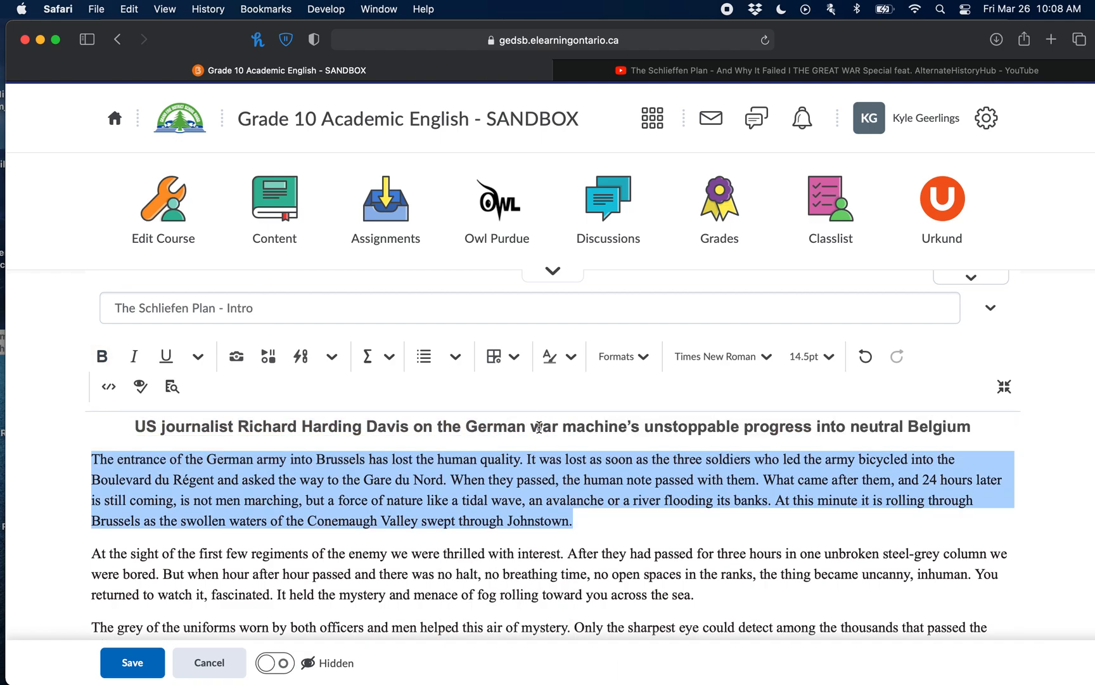
{"action": "double_click", "coordinate": [530, 426]}
{"action": "left_click", "coordinate": [511, 422]}
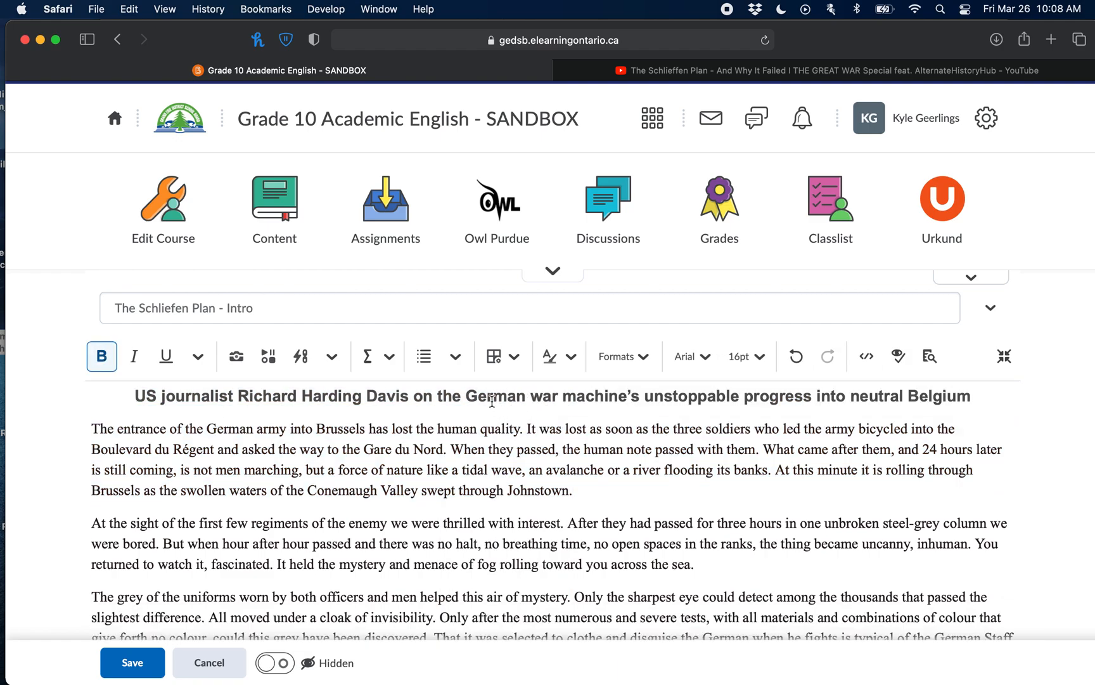
{"action": "triple_click", "coordinate": [491, 398]}
{"action": "left_click", "coordinate": [163, 365]}
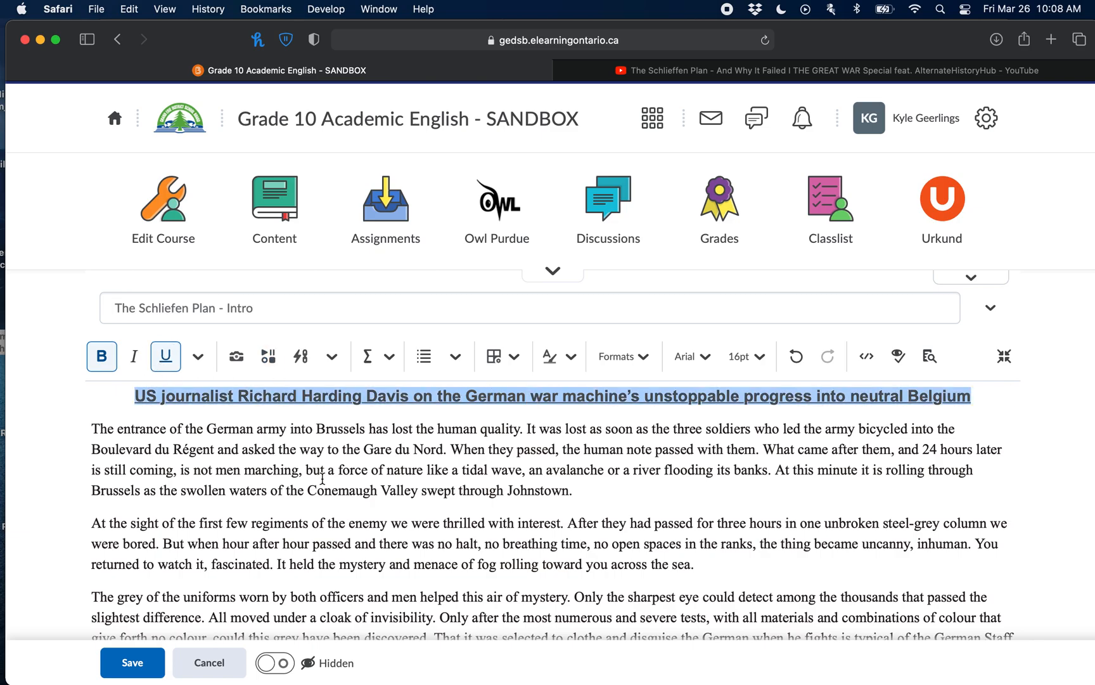
- Enclose the article text in double quotation marks, from the start of the first paragraph to the end of the last
{"action": "left_click", "coordinate": [323, 480]}
{"action": "scroll", "coordinate": [571, 483], "scroll_direction": "down", "scroll_amount": 3}
{"action": "scroll", "coordinate": [571, 484], "scroll_direction": "up", "scroll_amount": 3}
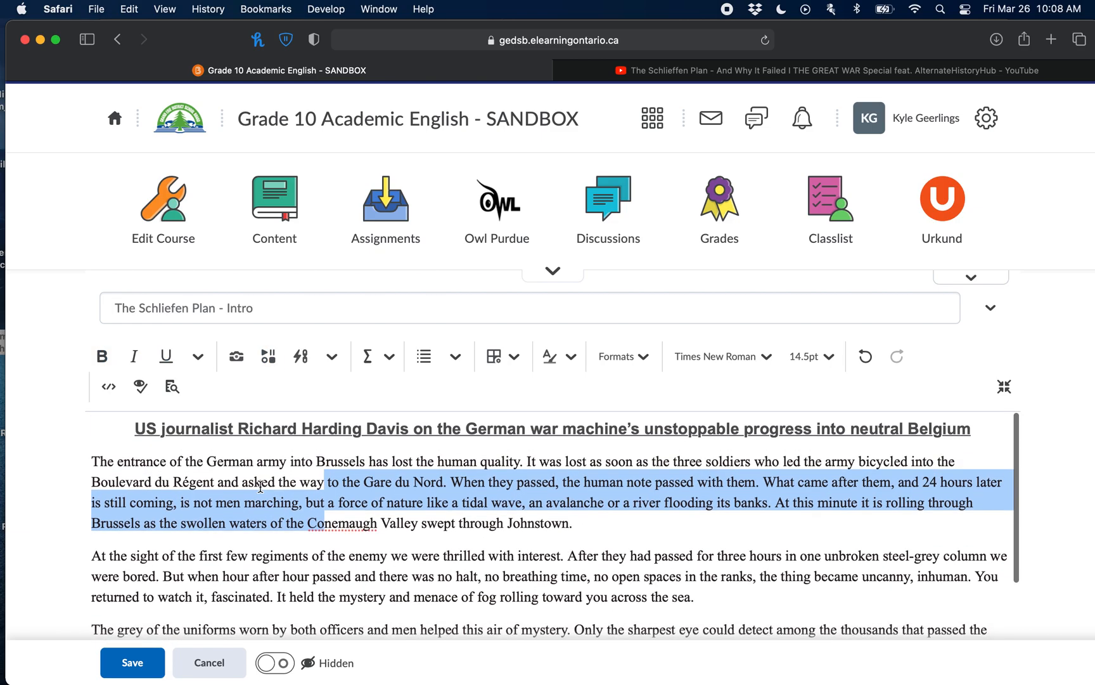
{"action": "left_click", "coordinate": [92, 458]}
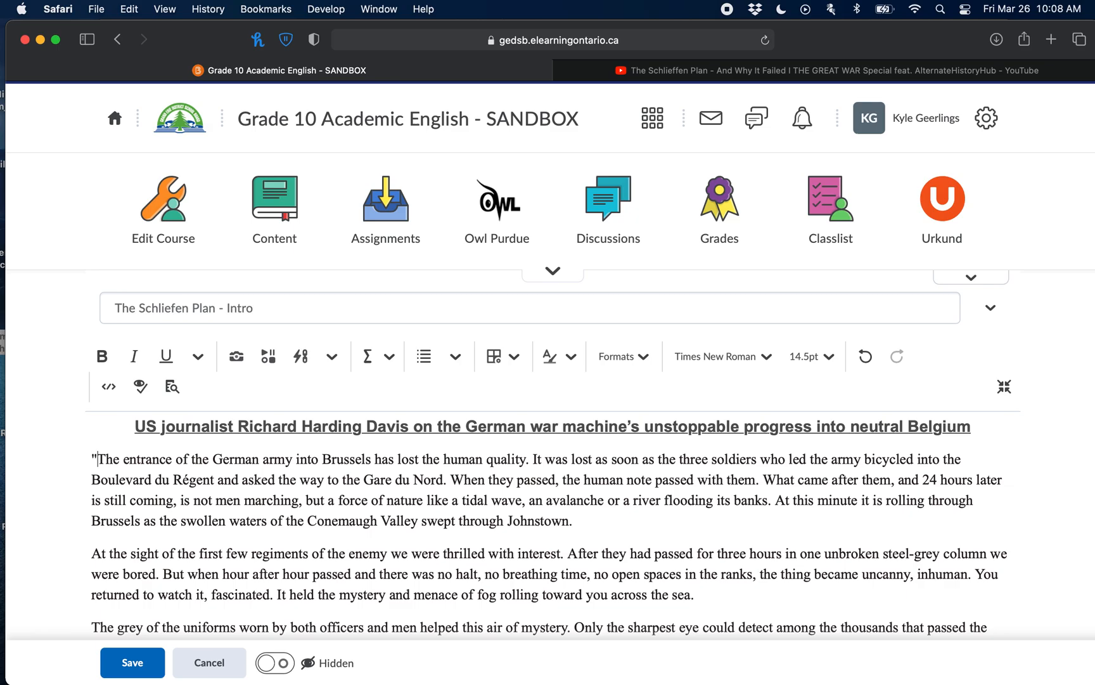
{"action": "scroll", "coordinate": [557, 570], "scroll_direction": "down", "scroll_amount": 3}
{"action": "left_click", "coordinate": [557, 615]}
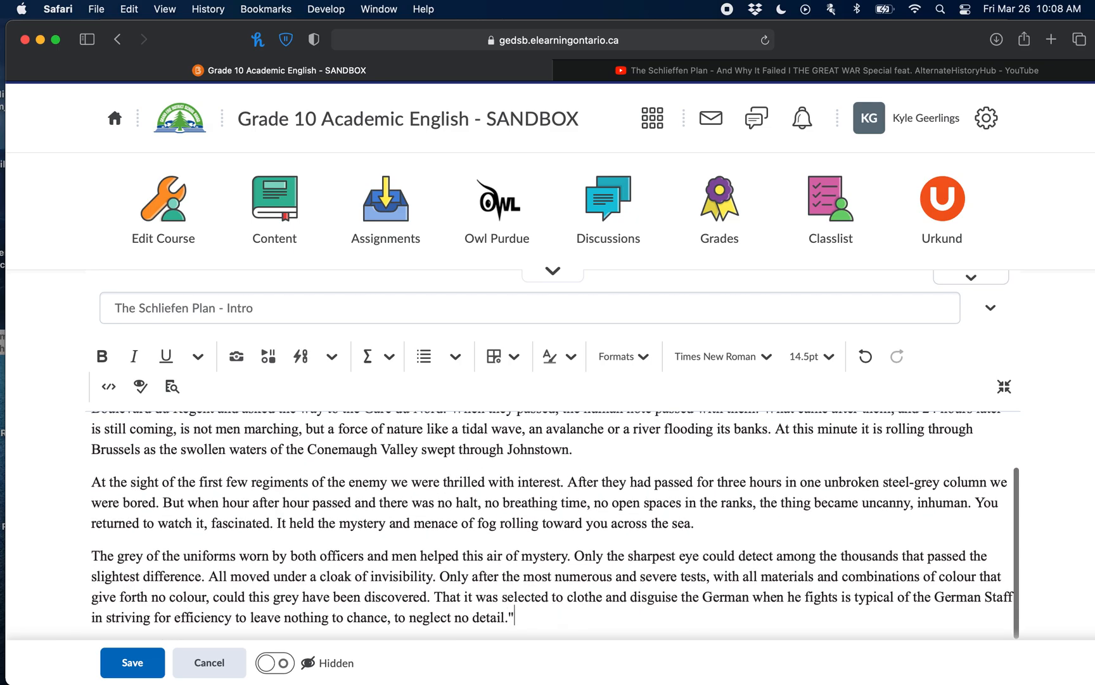
{"action": "scroll", "coordinate": [558, 596], "scroll_direction": "up", "scroll_amount": 3}
{"action": "left_click", "coordinate": [986, 424]}
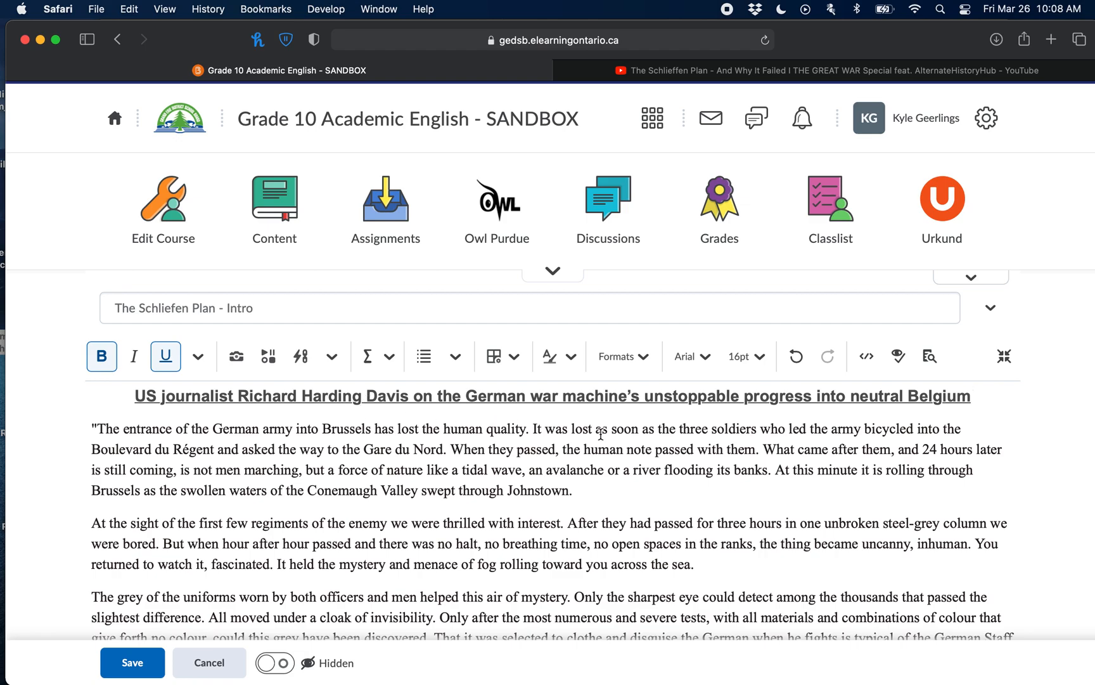
- Add blank lines below the article's heading and insert the image RHD1890.jpg there, uploaded from the desktop's untitled folder
{"action": "key", "text": "Return"}
{"action": "key", "text": "Return"}
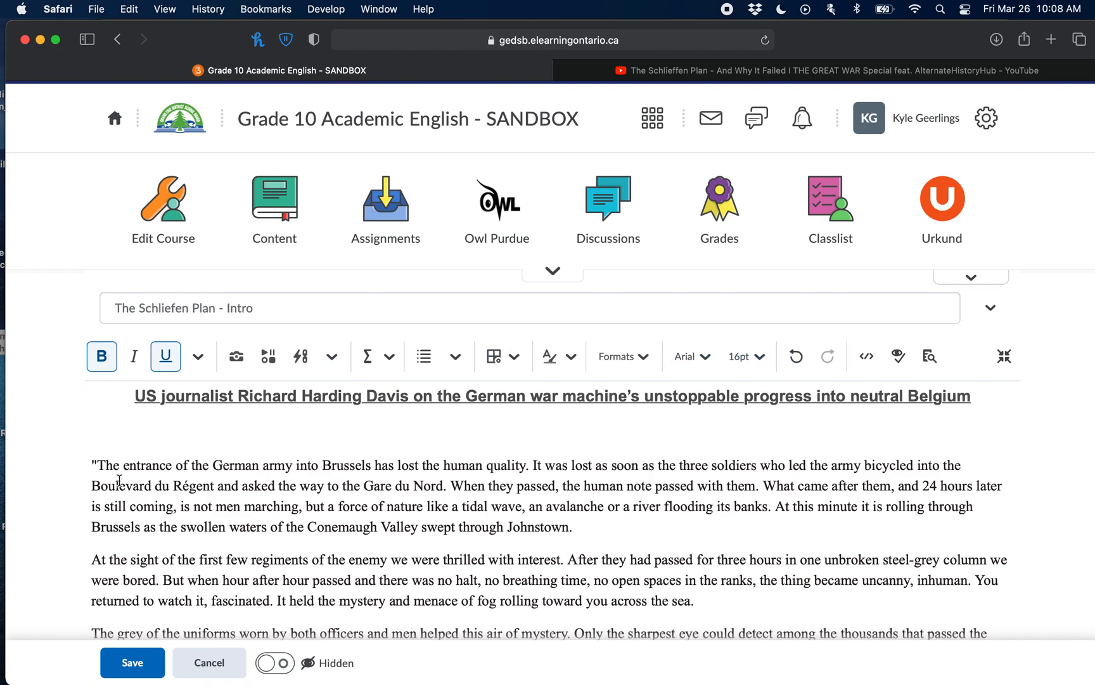
{"action": "left_click", "coordinate": [236, 358]}
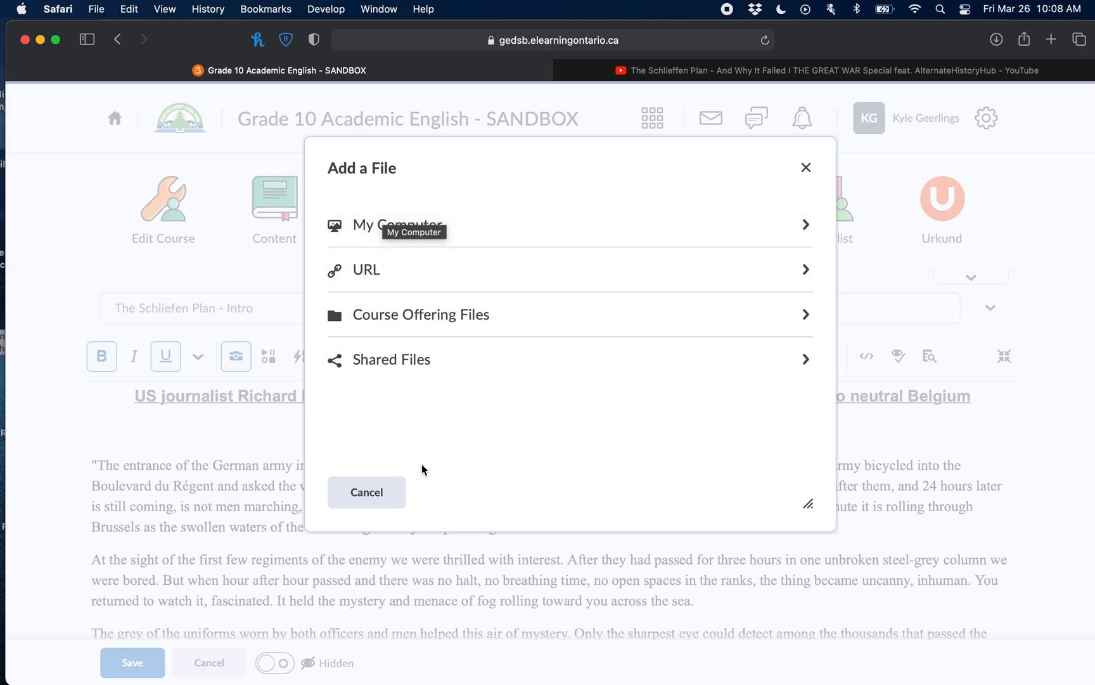
{"action": "left_click", "coordinate": [431, 224]}
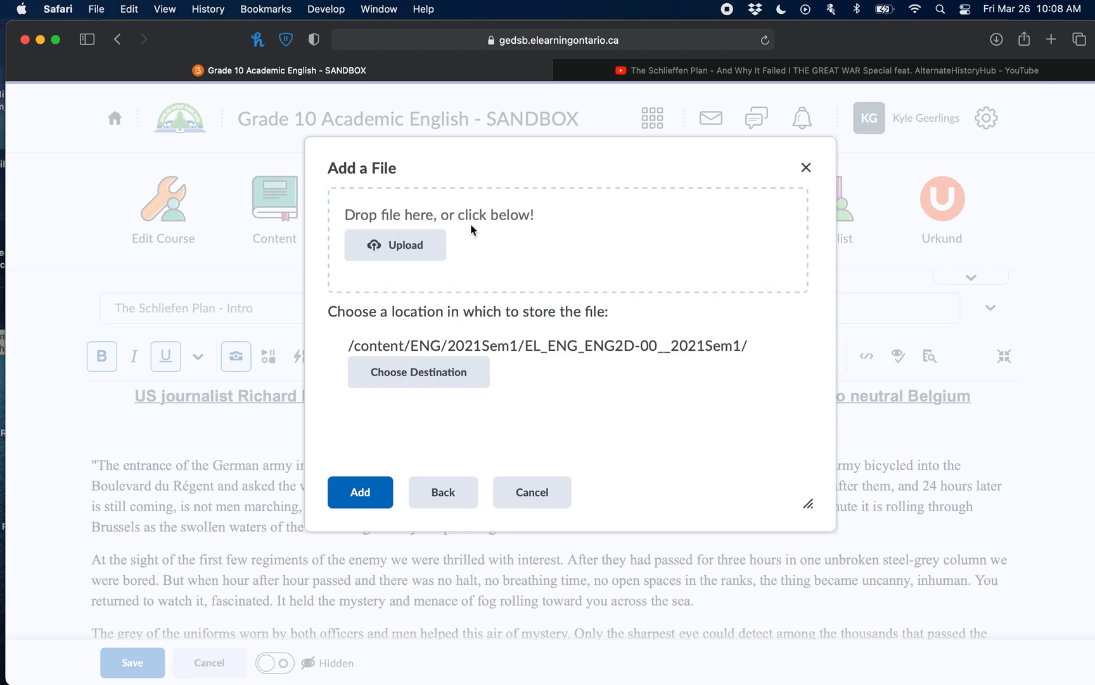
{"action": "left_click", "coordinate": [415, 244]}
{"action": "scroll", "coordinate": [477, 449], "scroll_direction": "down", "scroll_amount": 10}
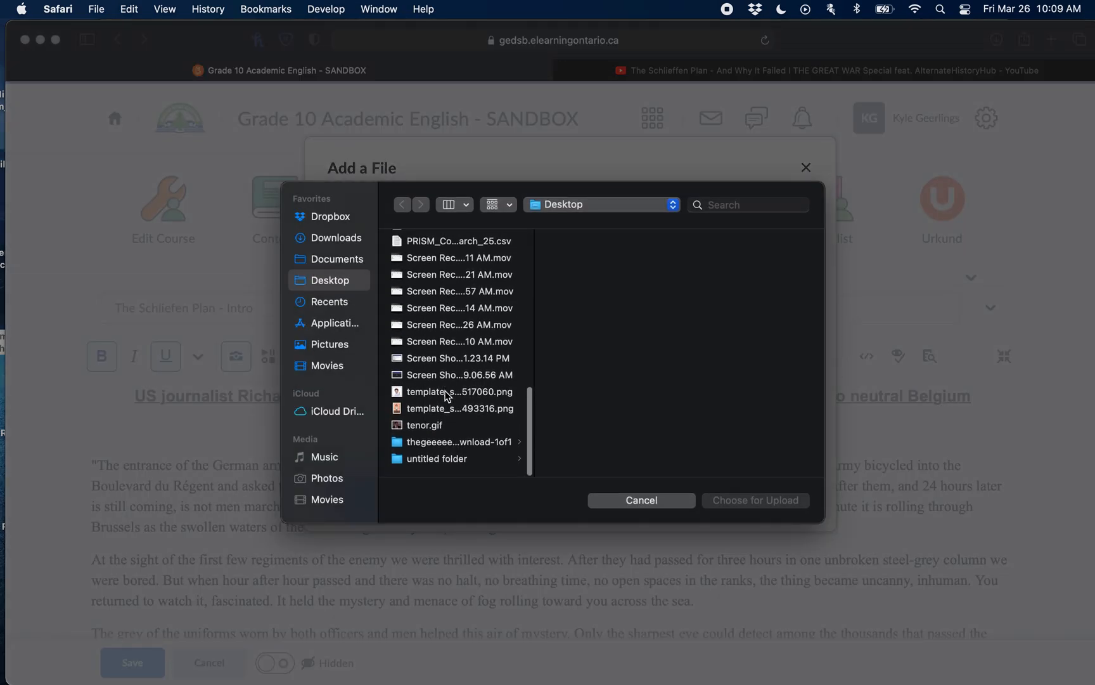
{"action": "left_click", "coordinate": [449, 462]}
{"action": "left_click", "coordinate": [573, 241]}
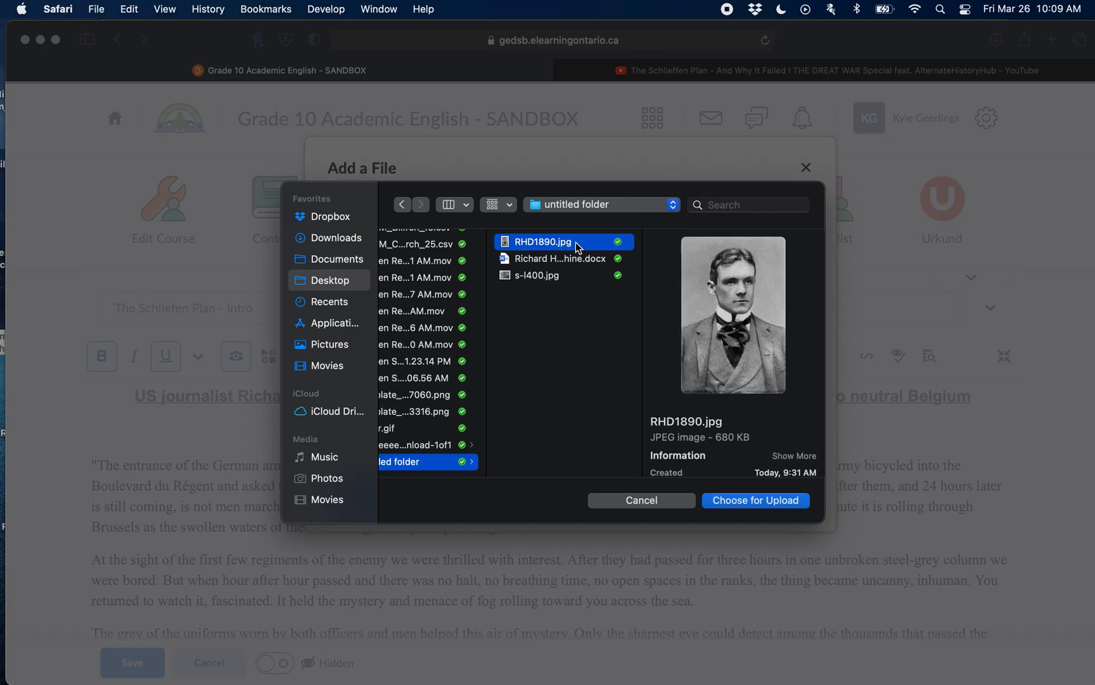
{"action": "double_click", "coordinate": [570, 244]}
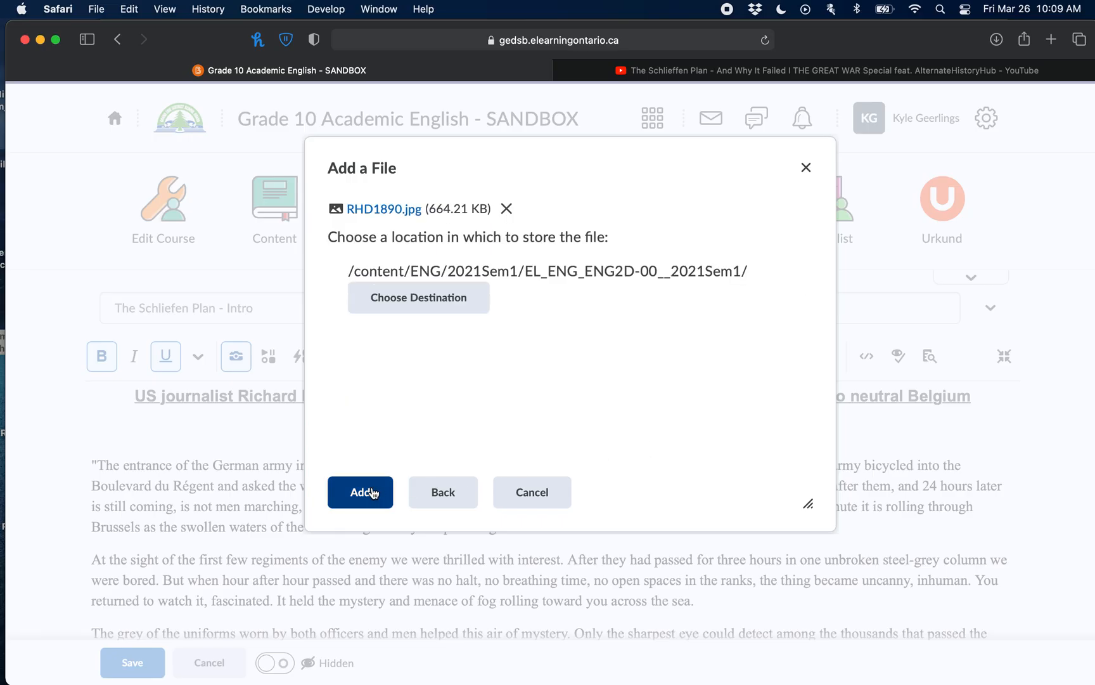
{"action": "left_click", "coordinate": [353, 498]}
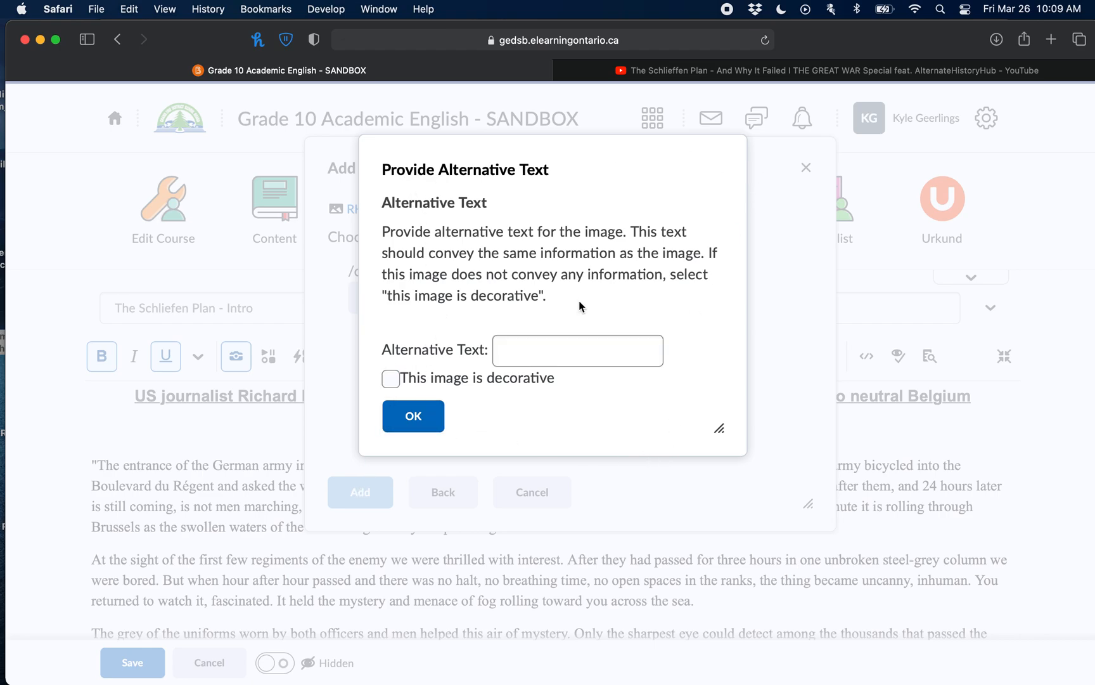
- Give the image the alternative text "Picture of Richard Harding Davis" and accept it
{"action": "left_click", "coordinate": [581, 359]}
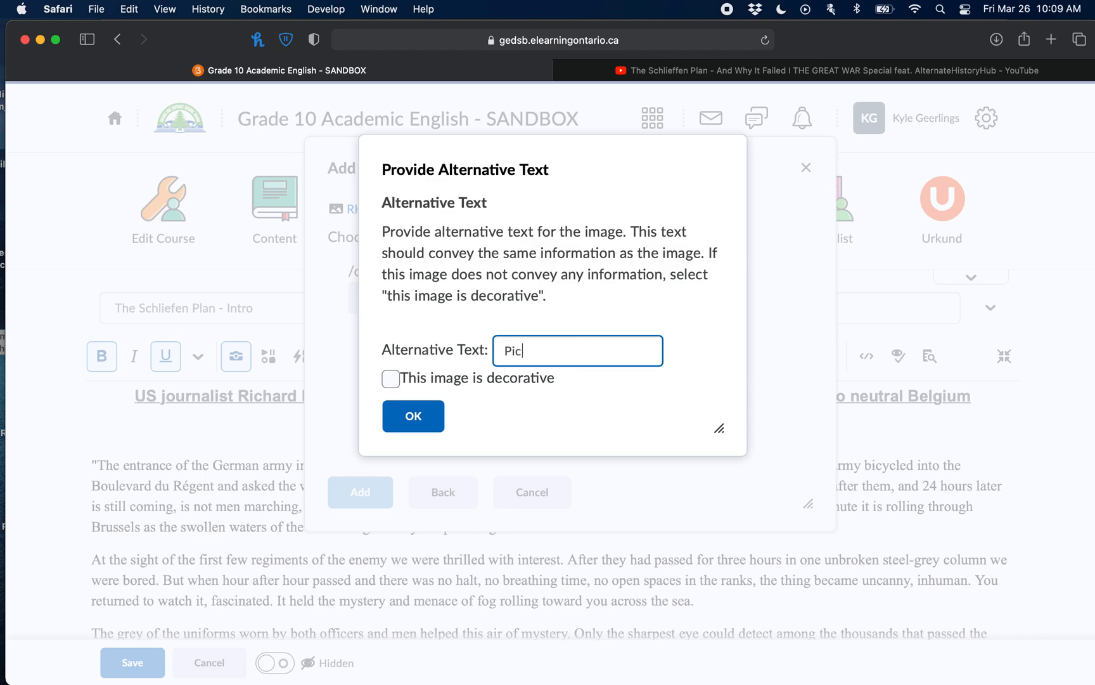
{"action": "type", "text": "Pictire"}
{"action": "key", "text": "BackSpace"}
{"action": "key", "text": "BackSpace"}
{"action": "type", "text": "e of Richard Harding Davis"}
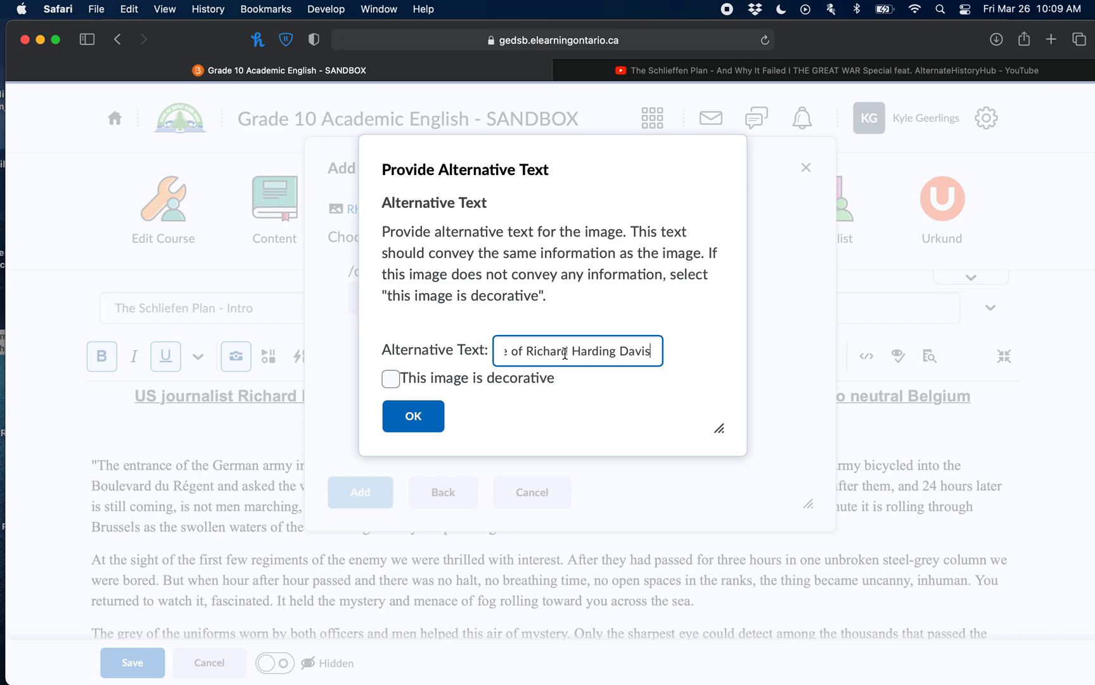
{"action": "left_click", "coordinate": [419, 416]}
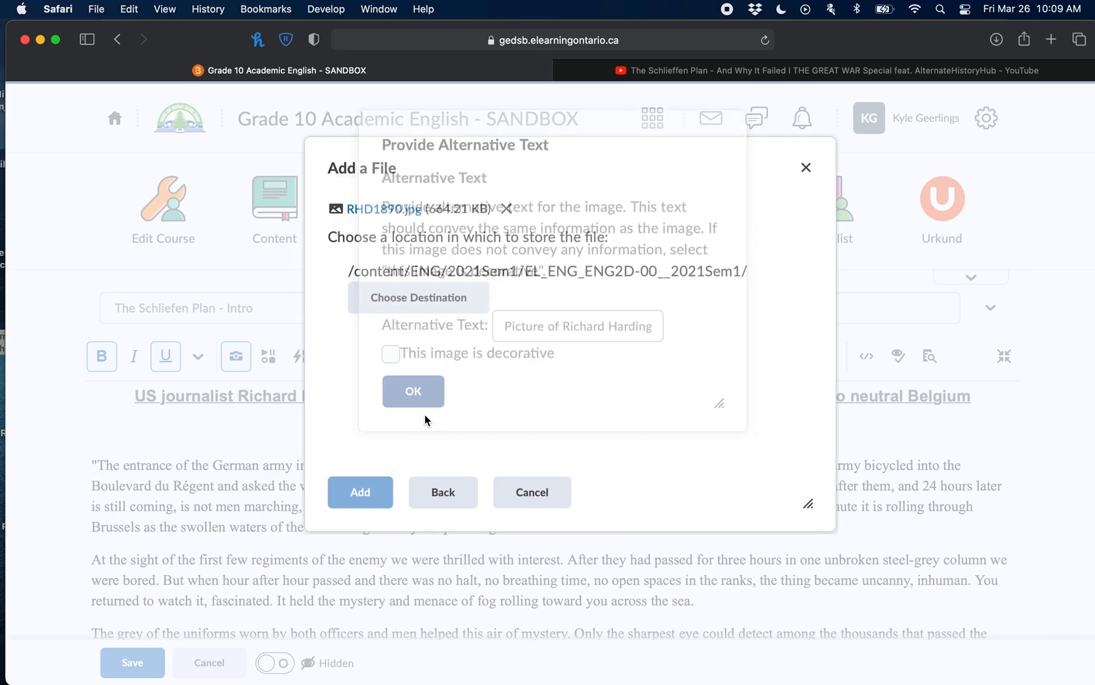
- Select the oversized portrait below the heading and shrink it proportionally to about a third of its inserted width
{"action": "scroll", "coordinate": [500, 481], "scroll_direction": "down", "scroll_amount": 5}
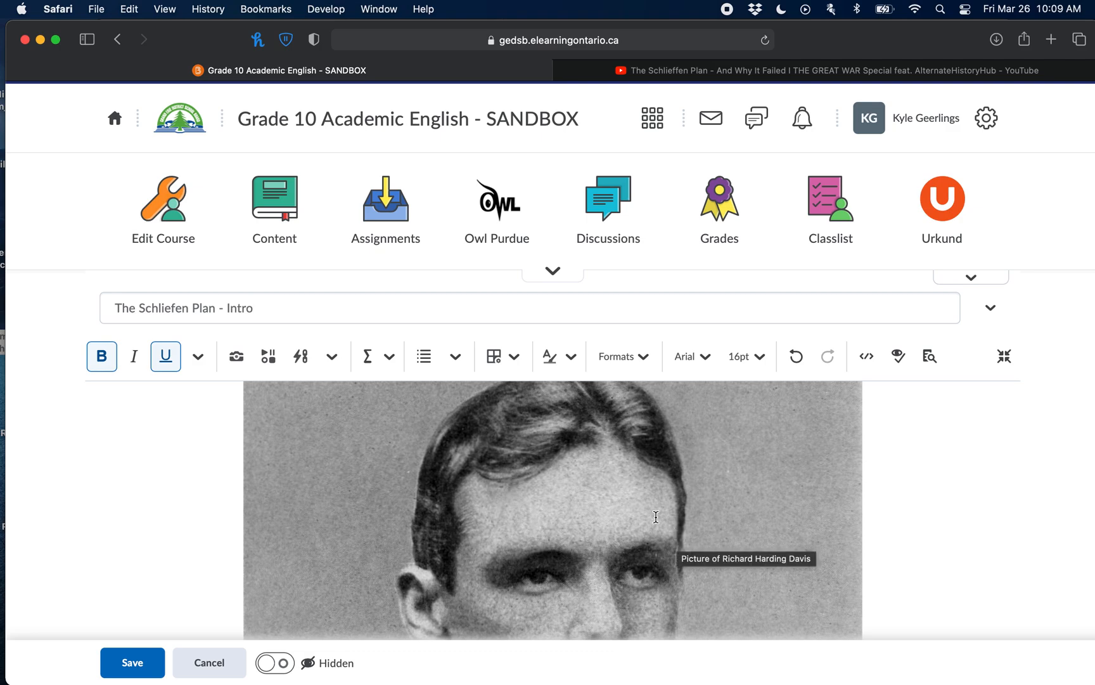
{"action": "scroll", "coordinate": [656, 515], "scroll_direction": "down", "scroll_amount": 10}
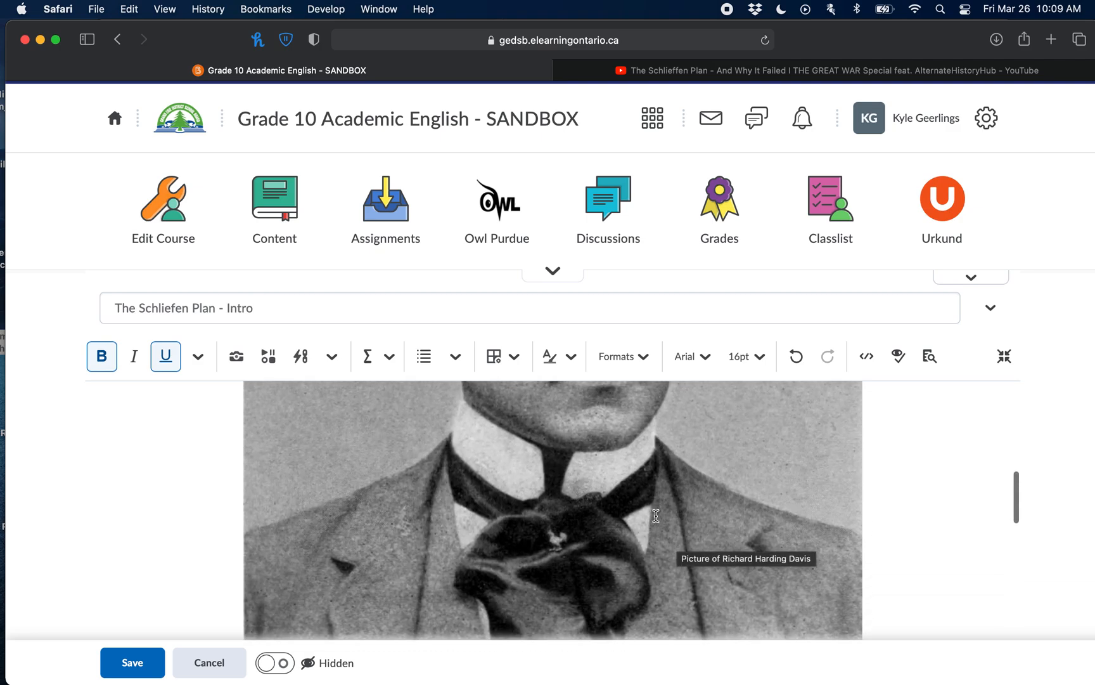
{"action": "scroll", "coordinate": [656, 516], "scroll_direction": "down", "scroll_amount": 5}
{"action": "left_click", "coordinate": [651, 554]}
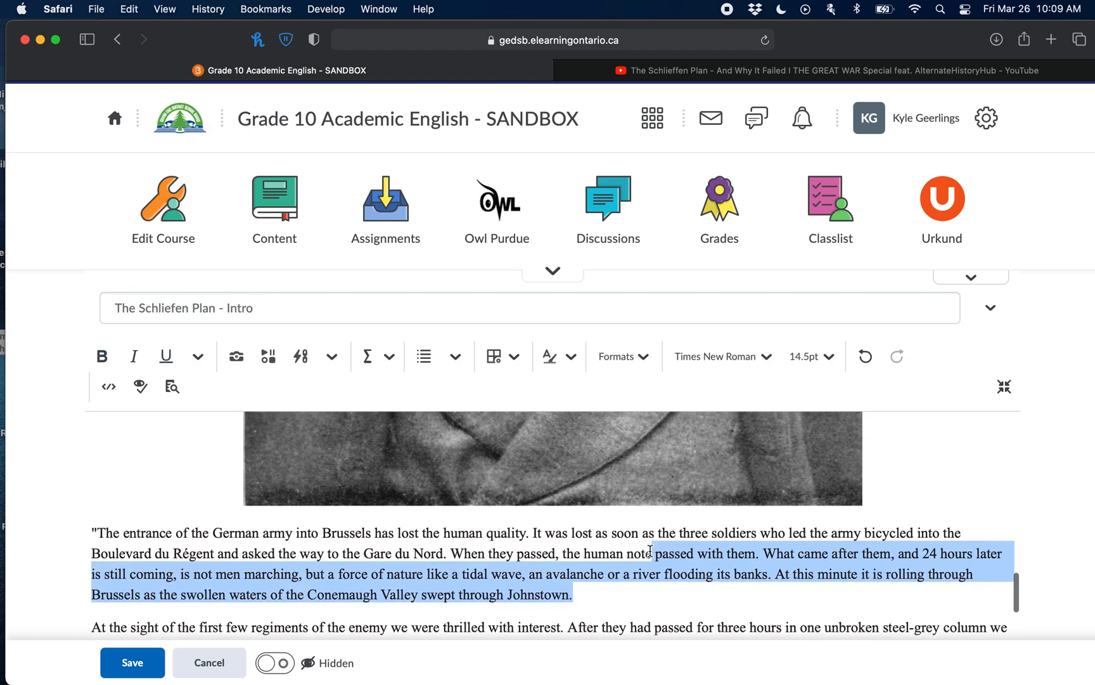
{"action": "scroll", "coordinate": [652, 532], "scroll_direction": "up", "scroll_amount": 3}
{"action": "left_click", "coordinate": [652, 524]}
{"action": "scroll", "coordinate": [756, 584], "scroll_direction": "up", "scroll_amount": 15}
{"action": "scroll", "coordinate": [756, 585], "scroll_direction": "down", "scroll_amount": 12}
{"action": "scroll", "coordinate": [757, 583], "scroll_direction": "down", "scroll_amount": 5}
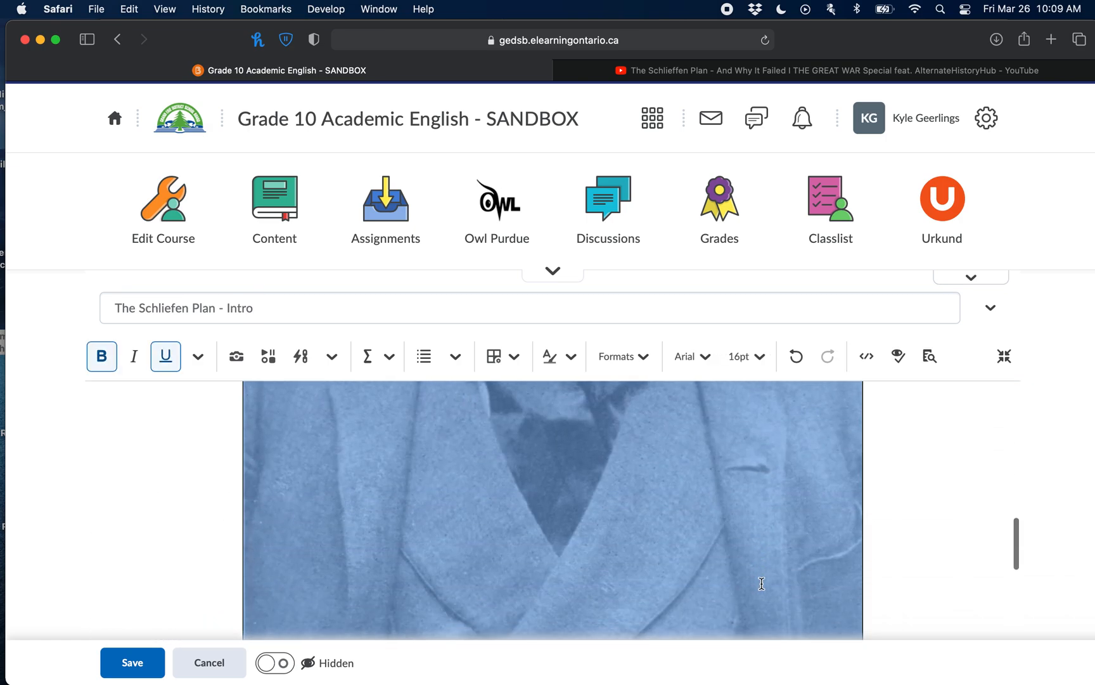
{"action": "left_click_drag", "start_coordinate": [862, 585], "coordinate": [596, 412]}
{"action": "scroll", "coordinate": [676, 452], "scroll_direction": "up", "scroll_amount": 5}
{"action": "scroll", "coordinate": [676, 452], "scroll_direction": "down", "scroll_amount": 5}
{"action": "left_click_drag", "start_coordinate": [729, 631], "coordinate": [602, 444]}
{"action": "scroll", "coordinate": [543, 406], "scroll_direction": "up", "scroll_amount": 6}
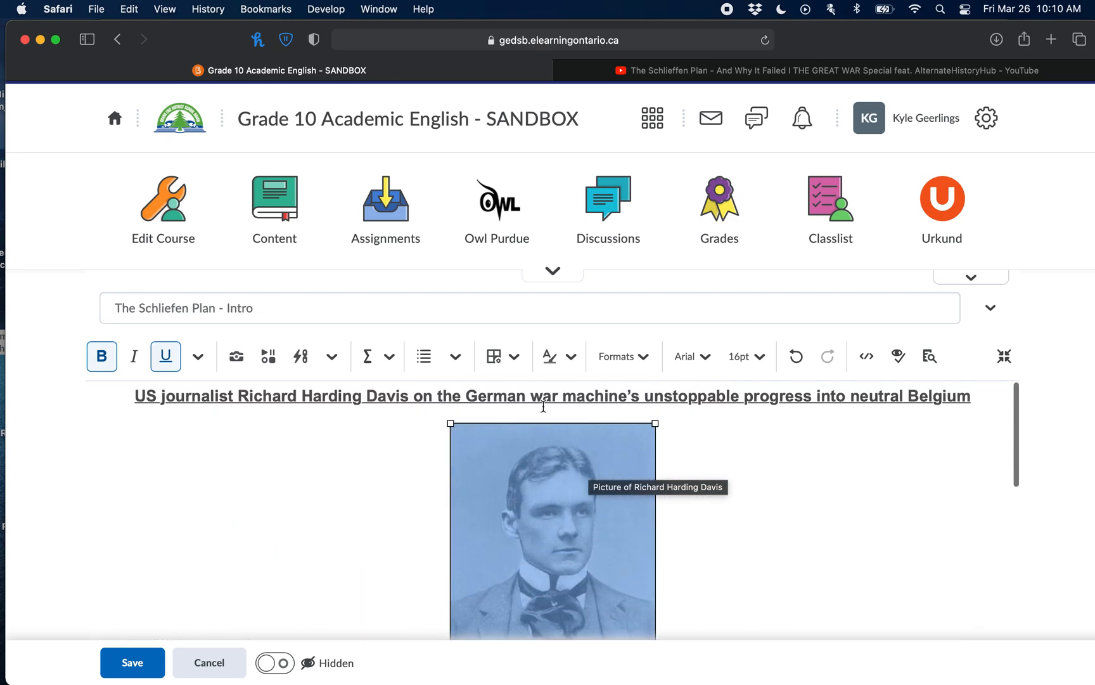
- Reduce the portrait further to roughly half that width so it fits between the heading and the article, and deselect it
{"action": "scroll", "coordinate": [543, 406], "scroll_direction": "down", "scroll_amount": 3}
{"action": "left_click_drag", "start_coordinate": [655, 564], "coordinate": [559, 424]}
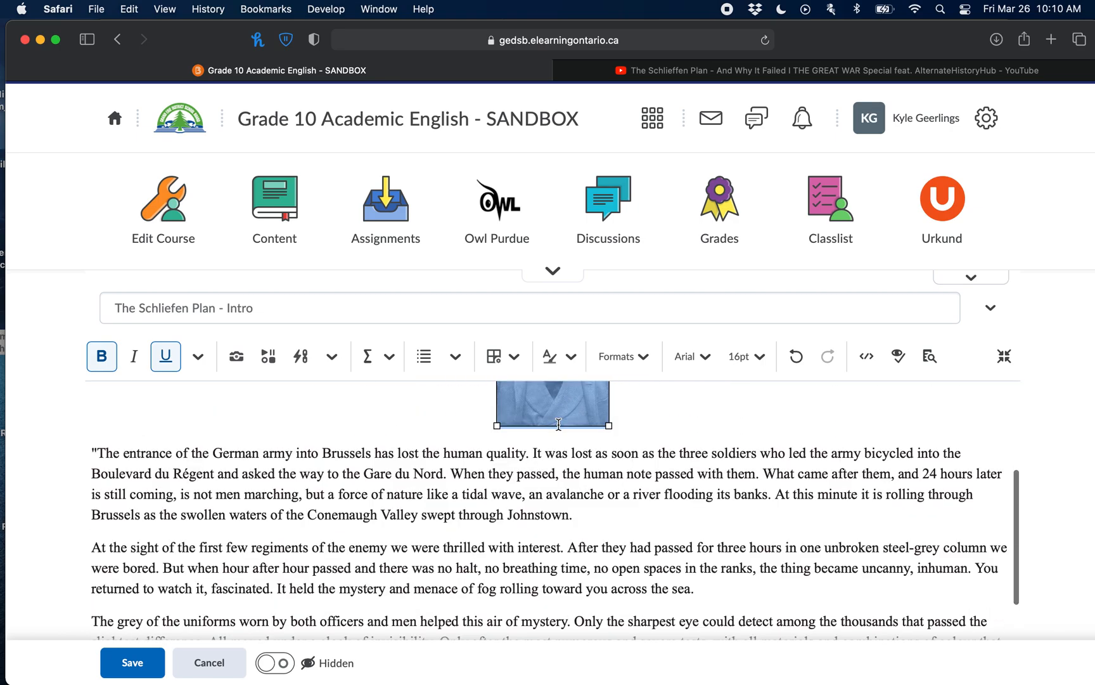
{"action": "scroll", "coordinate": [688, 445], "scroll_direction": "up", "scroll_amount": 3}
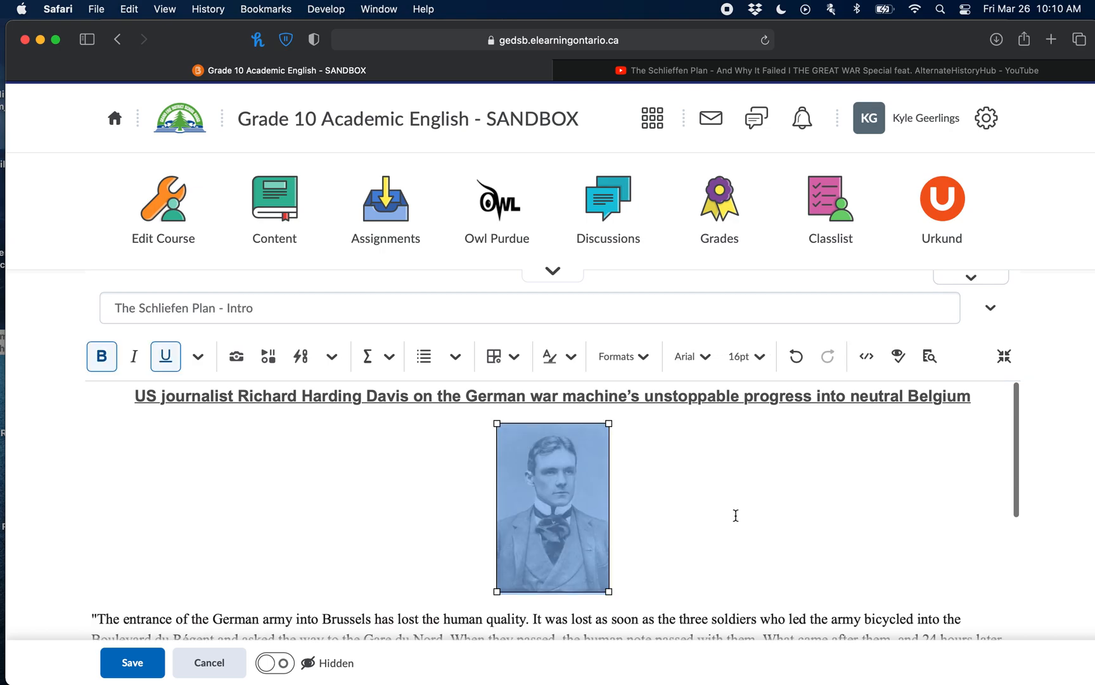
{"action": "left_click", "coordinate": [714, 507]}
- Start a new empty line after the closing quotation mark of the article's last paragraph
{"action": "scroll", "coordinate": [661, 527], "scroll_direction": "down", "scroll_amount": 1}
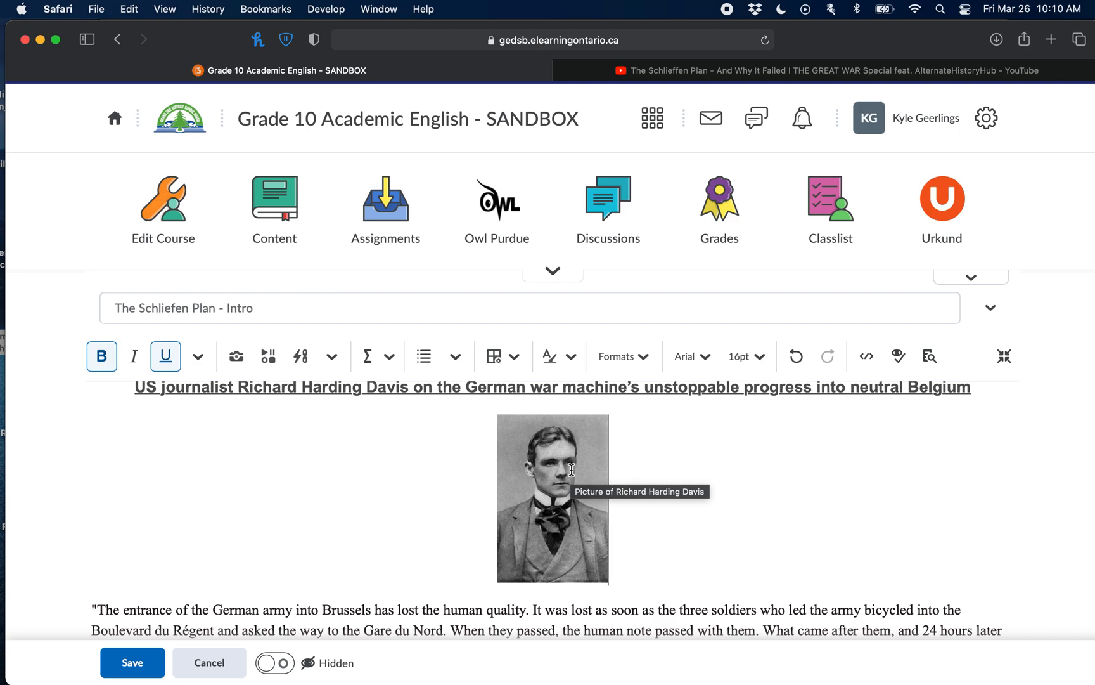
{"action": "scroll", "coordinate": [728, 506], "scroll_direction": "down", "scroll_amount": 1}
{"action": "scroll", "coordinate": [699, 580], "scroll_direction": "up", "scroll_amount": 2}
{"action": "scroll", "coordinate": [636, 531], "scroll_direction": "down", "scroll_amount": 6}
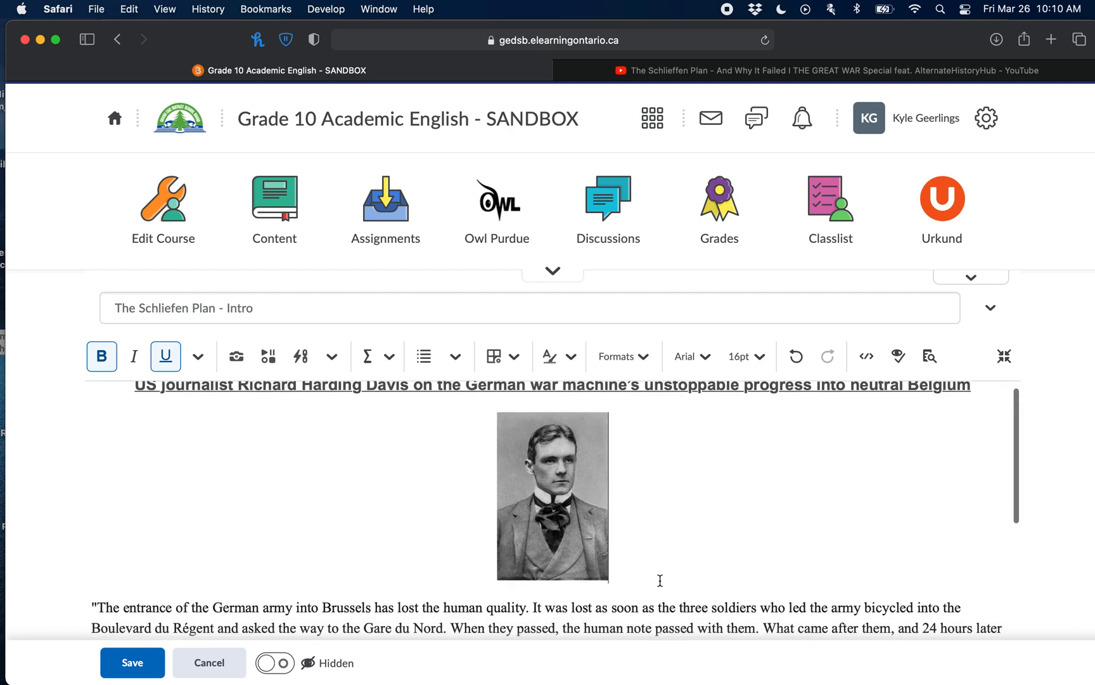
{"action": "scroll", "coordinate": [660, 580], "scroll_direction": "down", "scroll_amount": 2}
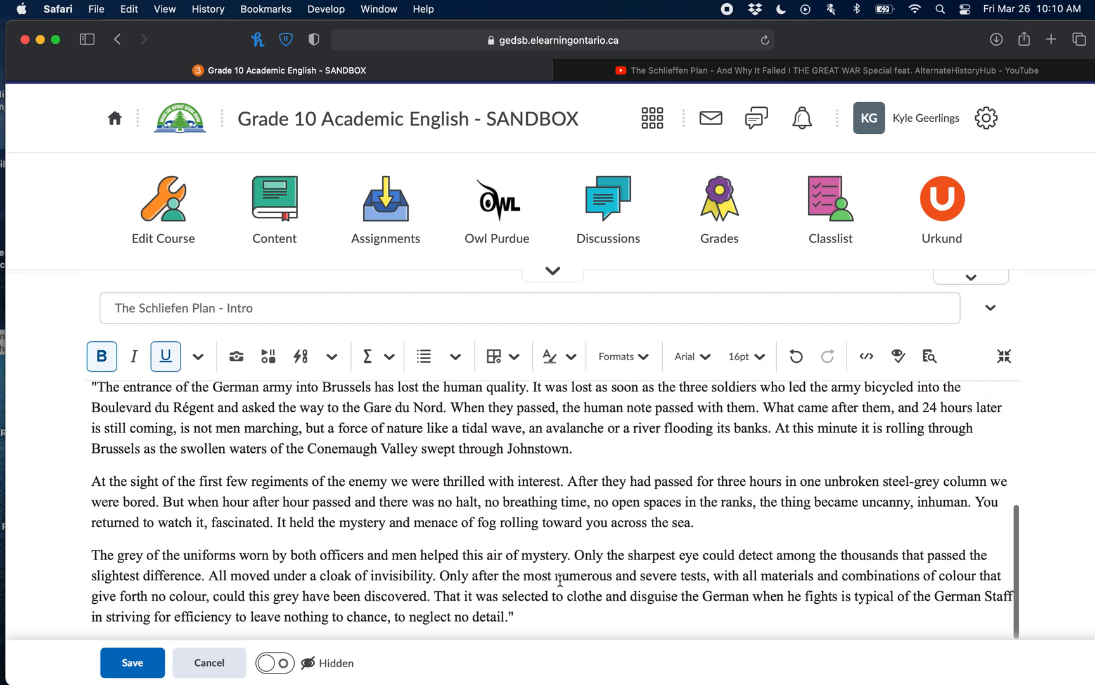
{"action": "left_click", "coordinate": [562, 610]}
{"action": "scroll", "coordinate": [575, 535], "scroll_direction": "down", "scroll_amount": 2}
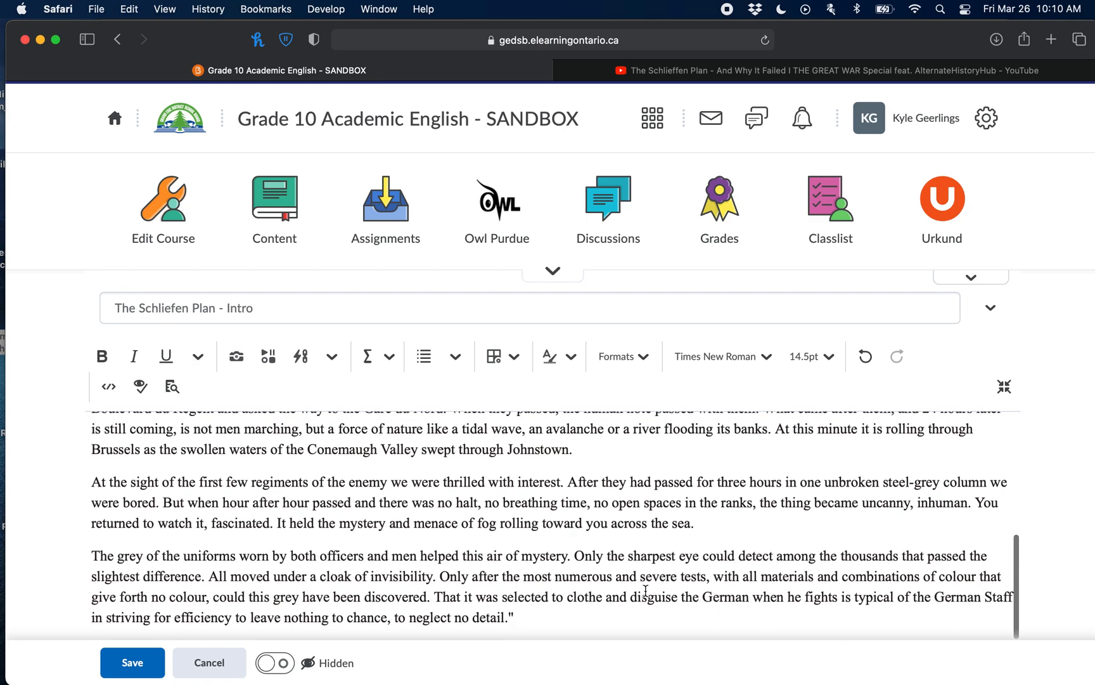
{"action": "key", "text": "Return"}
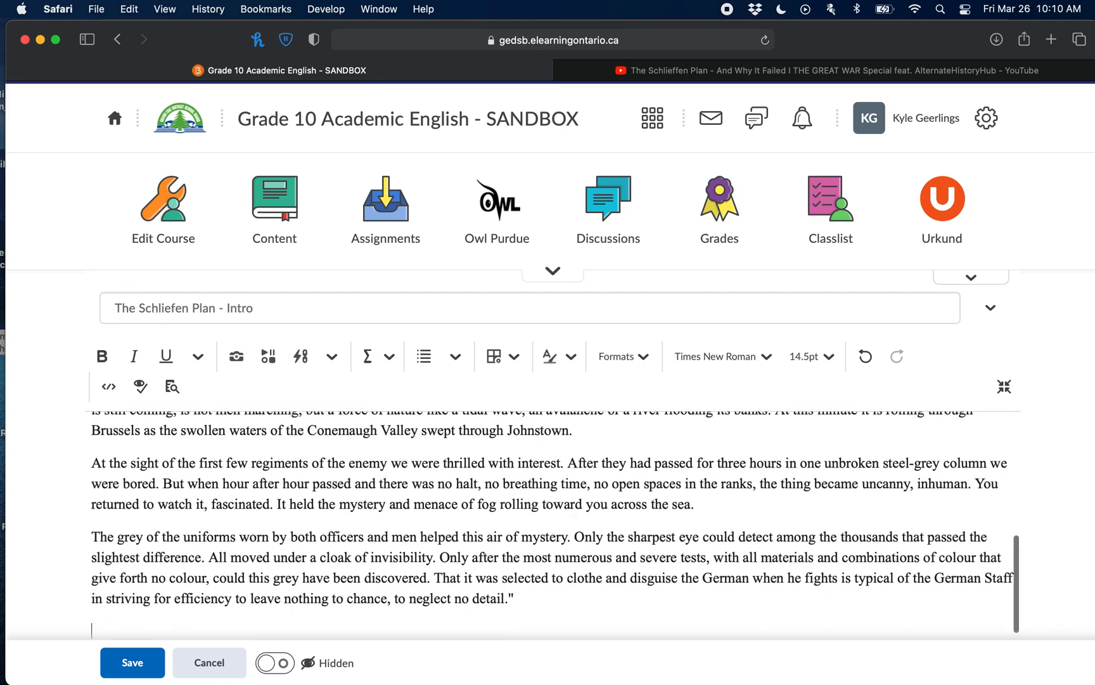
{"action": "scroll", "coordinate": [561, 528], "scroll_direction": "down", "scroll_amount": 1}
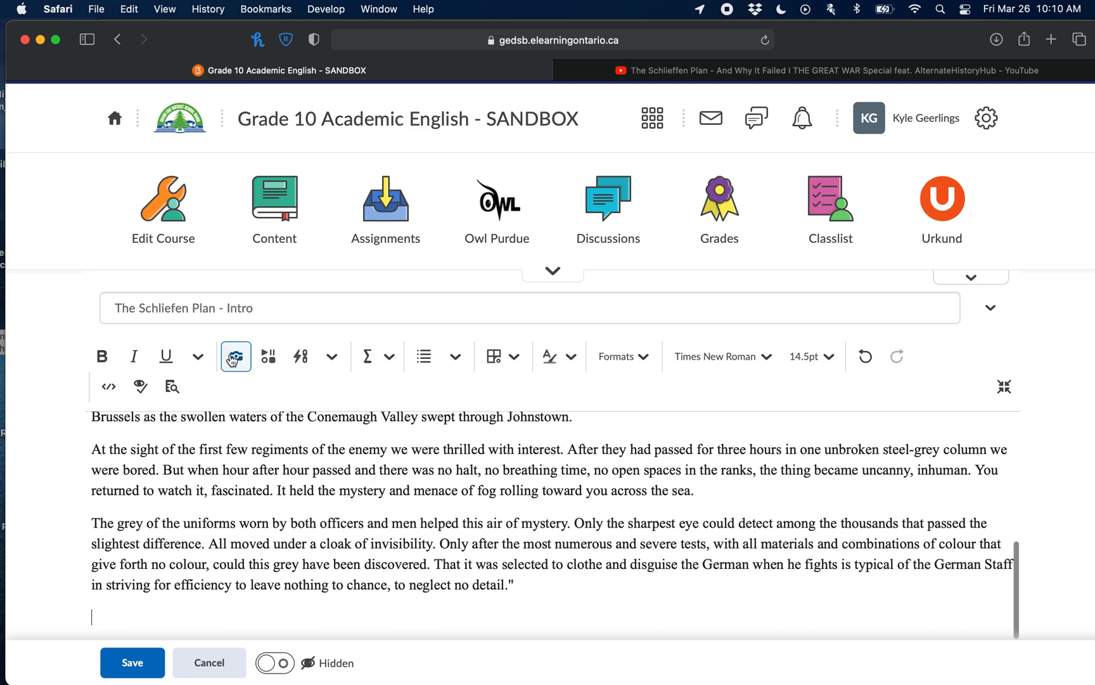
- Open Insert Stuff for the new line and look through the content sources it offers
{"action": "left_click", "coordinate": [269, 362]}
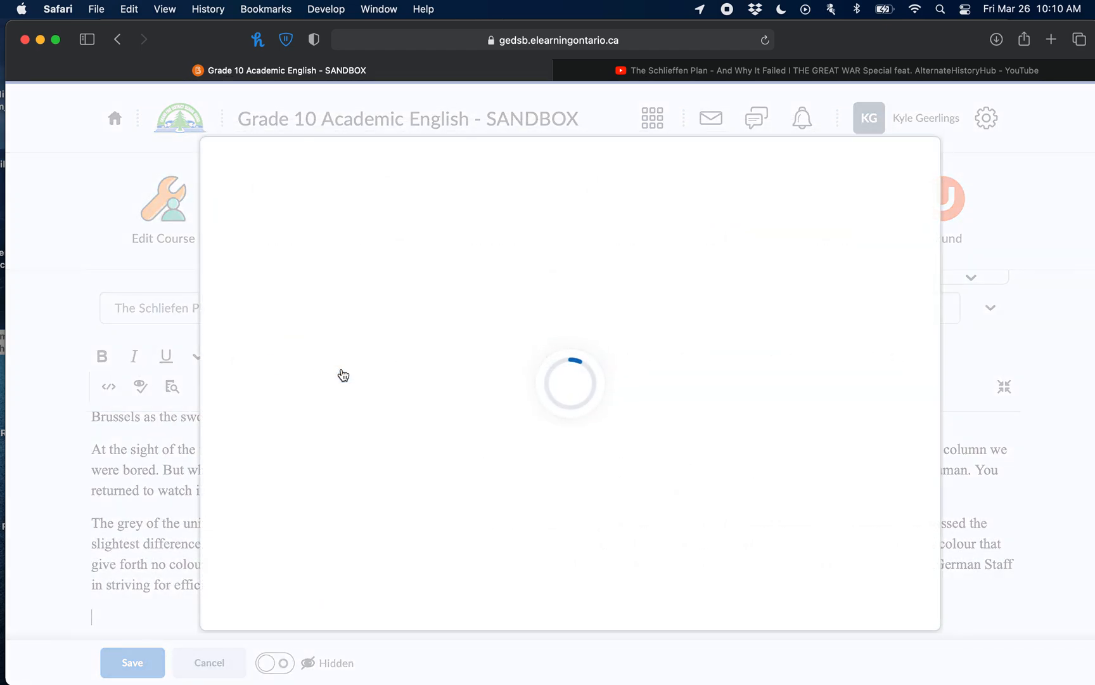
{"action": "scroll", "coordinate": [511, 310], "scroll_direction": "down", "scroll_amount": 3}
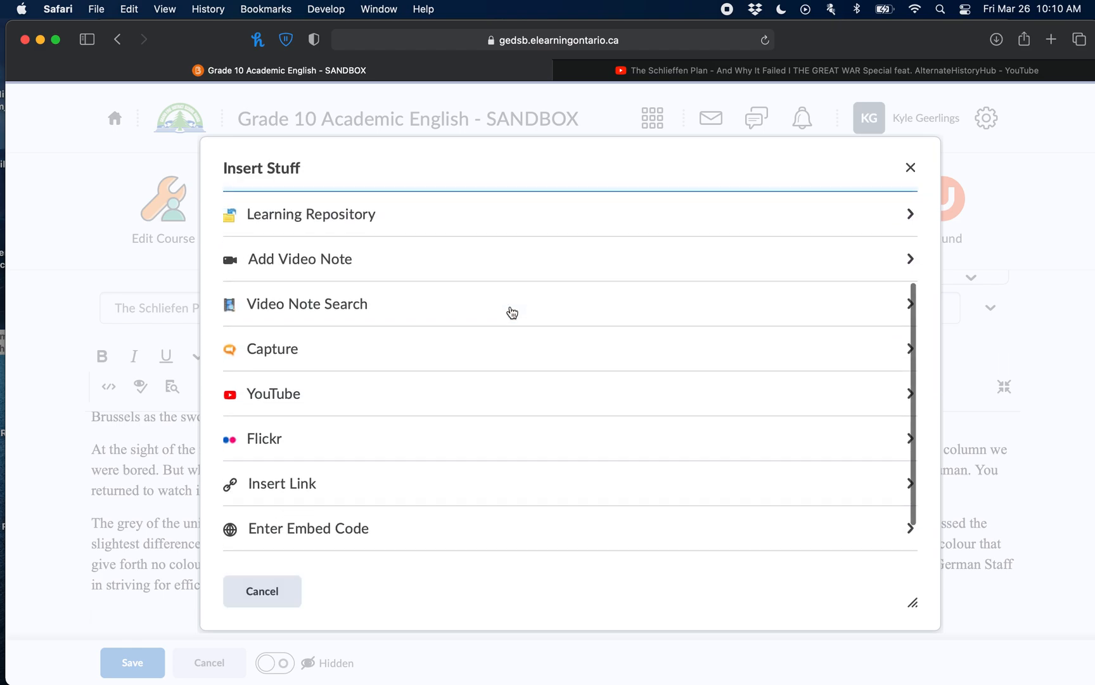
{"action": "scroll", "coordinate": [511, 310], "scroll_direction": "up", "scroll_amount": 4}
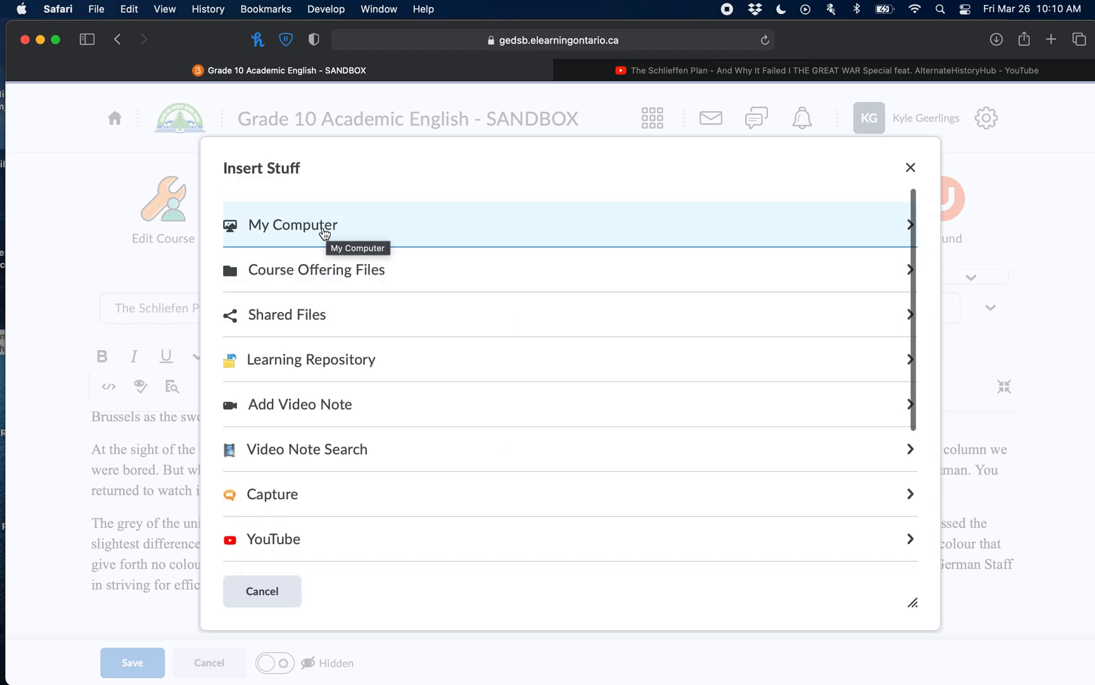
{"action": "scroll", "coordinate": [540, 406], "scroll_direction": "down", "scroll_amount": 2}
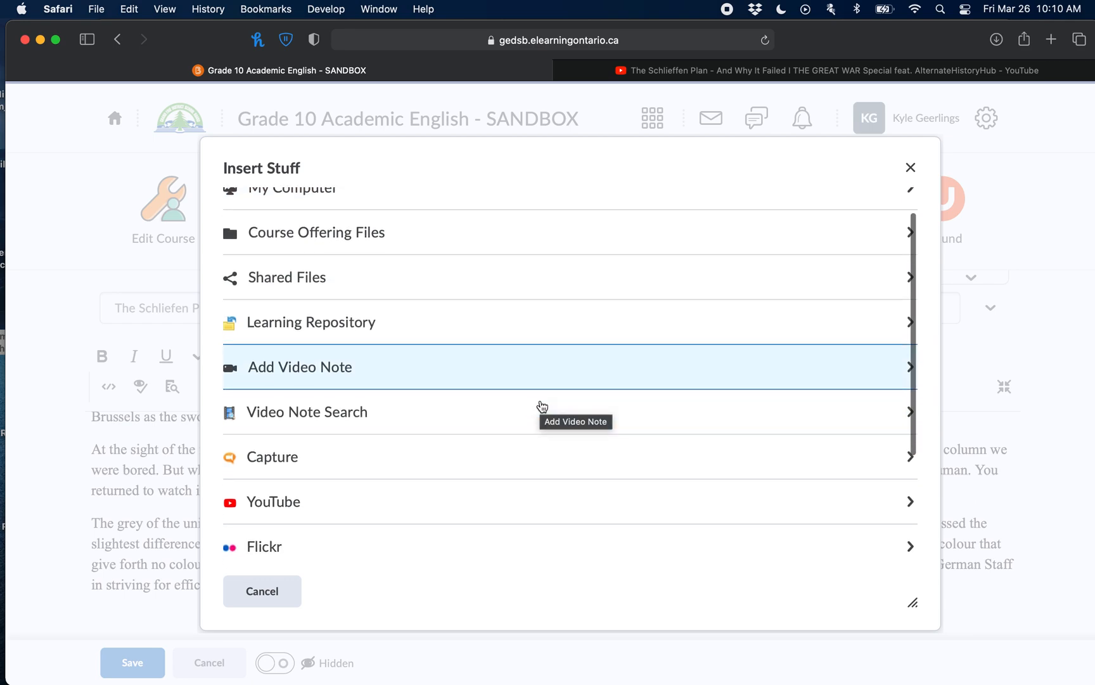
{"action": "scroll", "coordinate": [326, 428], "scroll_direction": "down", "scroll_amount": 2}
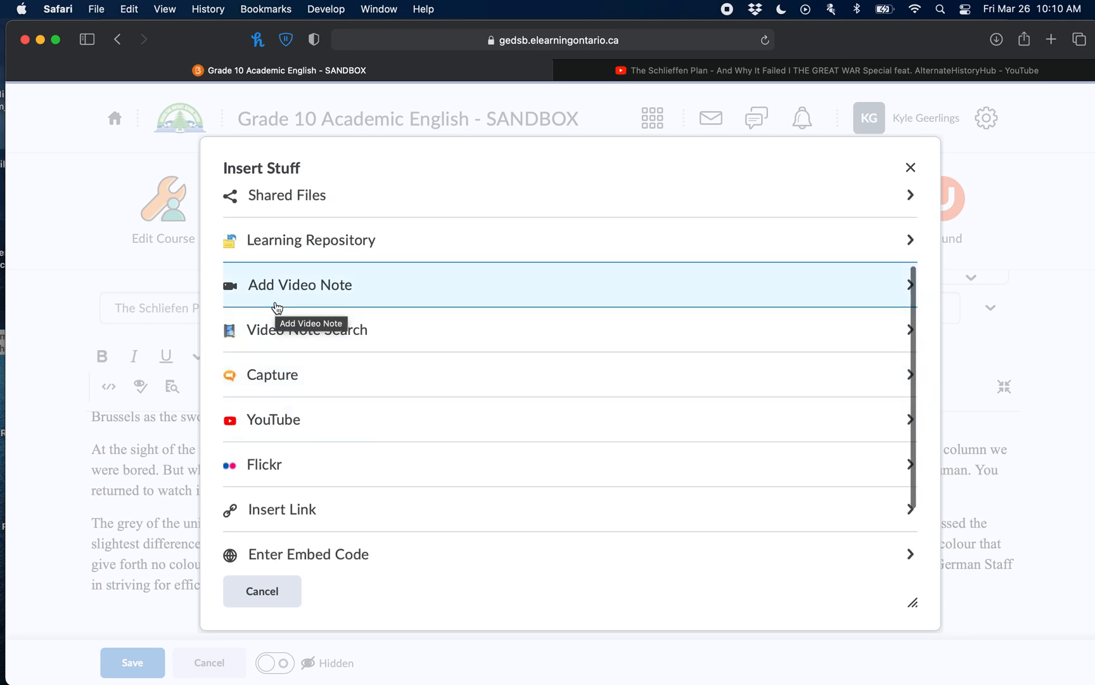
{"action": "scroll", "coordinate": [278, 308], "scroll_direction": "down", "scroll_amount": 2}
{"action": "scroll", "coordinate": [367, 457], "scroll_direction": "up", "scroll_amount": 3}
{"action": "scroll", "coordinate": [367, 459], "scroll_direction": "down", "scroll_amount": 4}
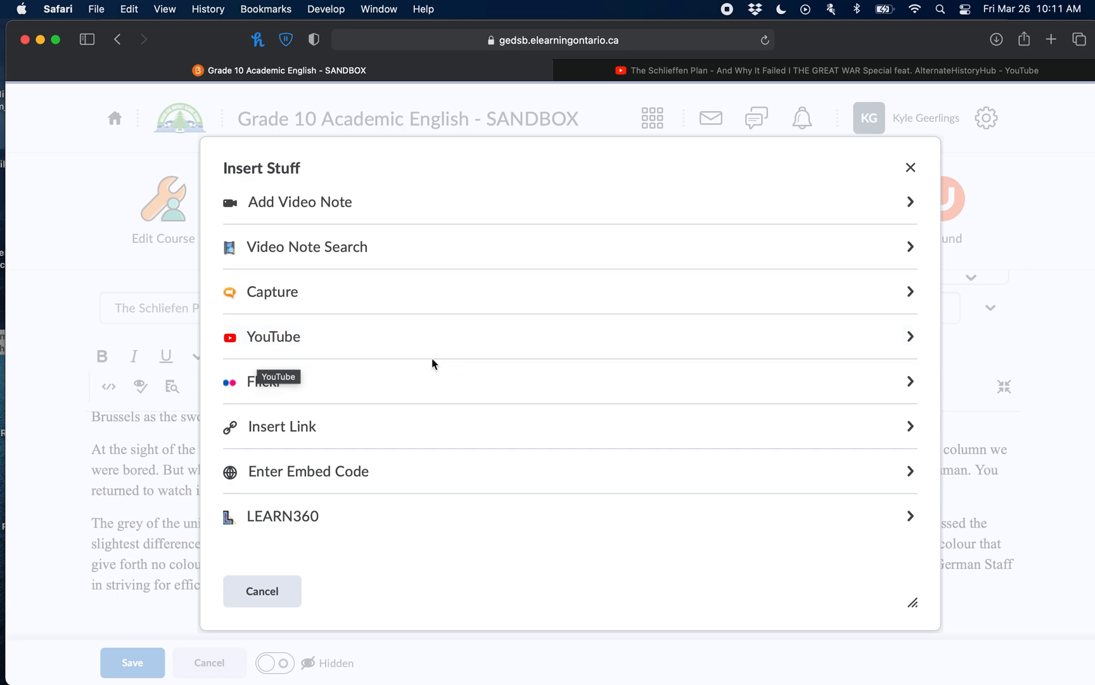
- Switch to the Schlieffen Plan video on YouTube and copy its embed code from the sharing options
{"action": "left_click", "coordinate": [605, 77]}
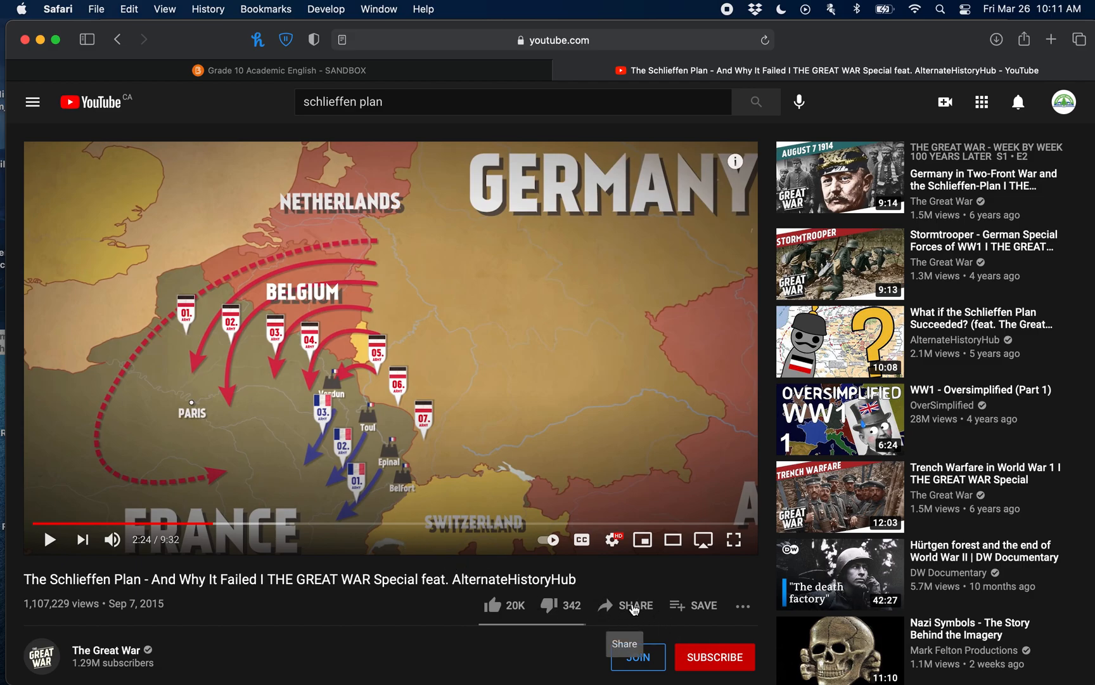
{"action": "left_click", "coordinate": [636, 607]}
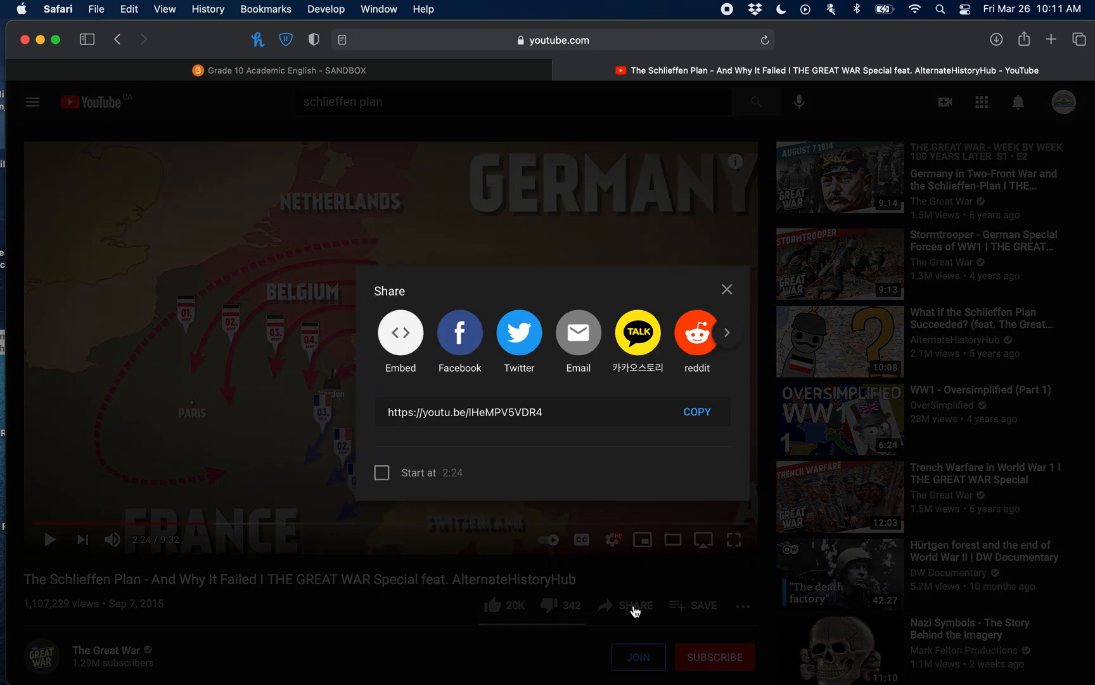
{"action": "left_click", "coordinate": [401, 329]}
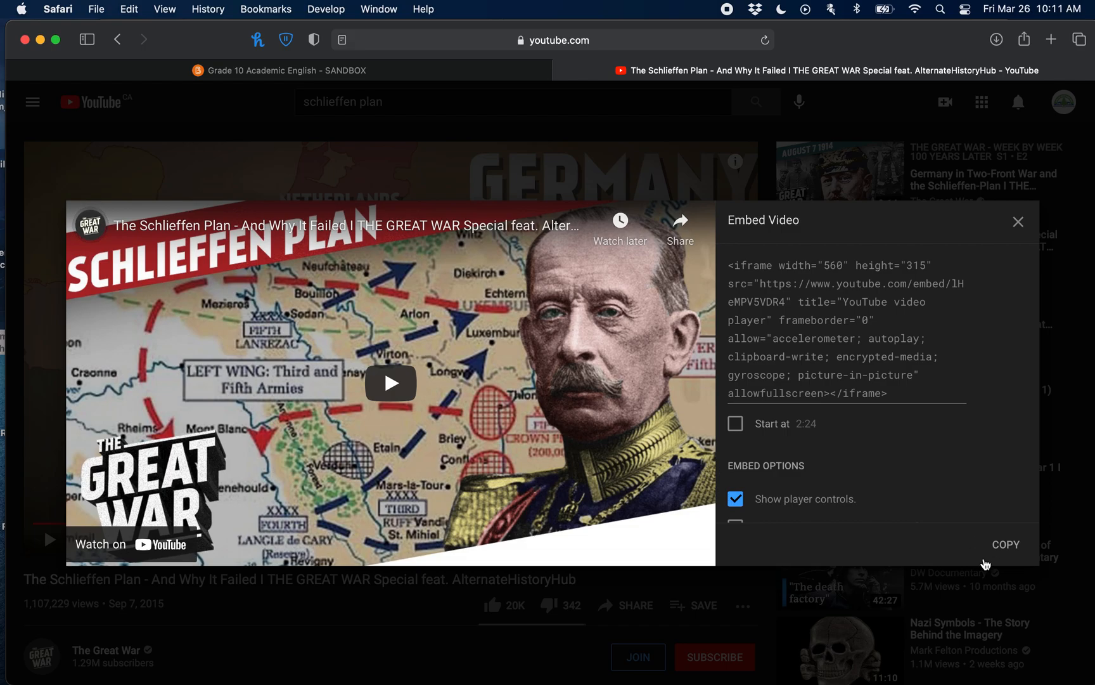
{"action": "left_click", "coordinate": [1004, 549]}
{"action": "scroll", "coordinate": [923, 435], "scroll_direction": "down", "scroll_amount": 3}
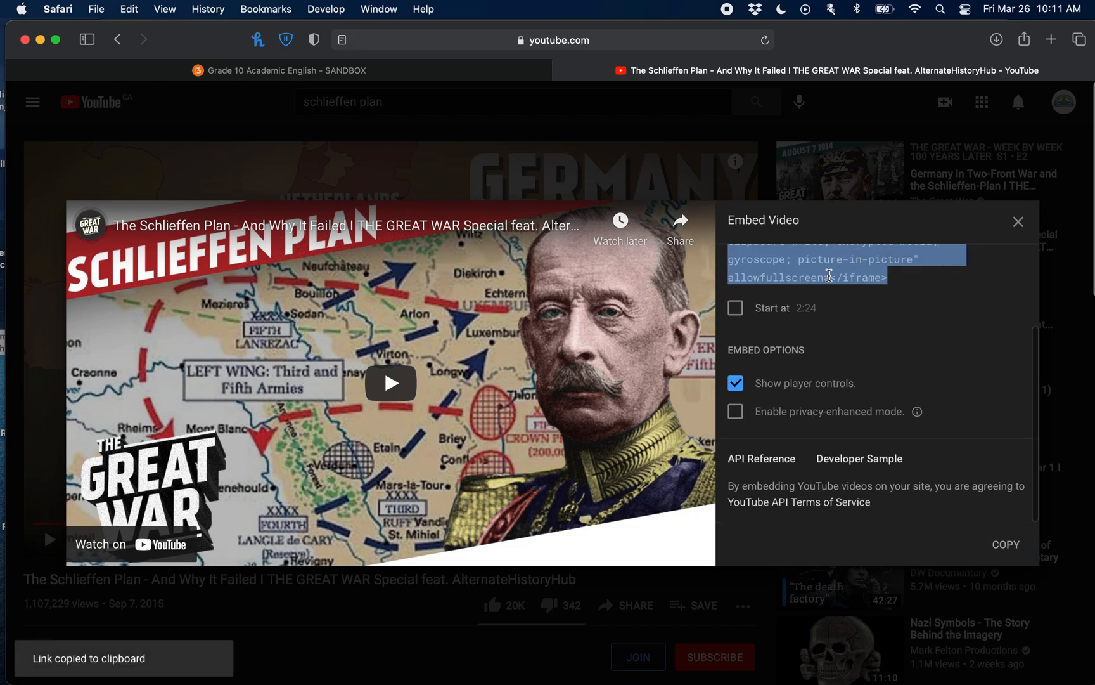
{"action": "scroll", "coordinate": [772, 326], "scroll_direction": "up", "scroll_amount": 3}
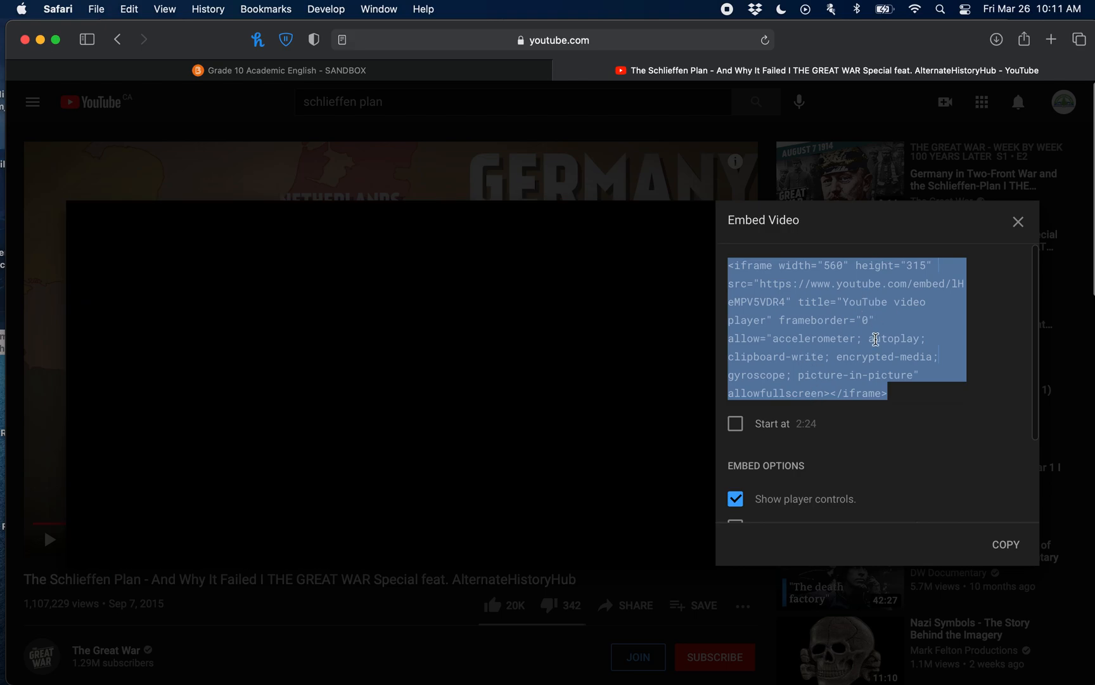
{"action": "left_click", "coordinate": [1011, 557]}
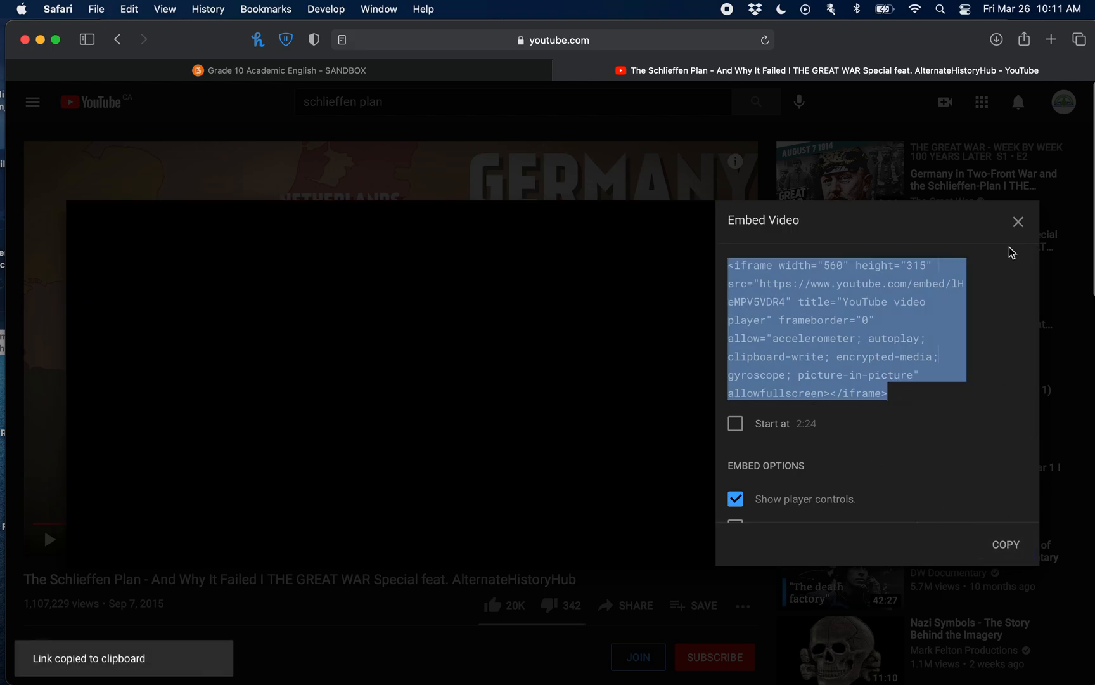
- Close the YouTube embed window, return to the course's Insert Stuff dialog, and insert the video using the copied embed code
{"action": "left_click", "coordinate": [1019, 220]}
{"action": "left_click", "coordinate": [417, 71]}
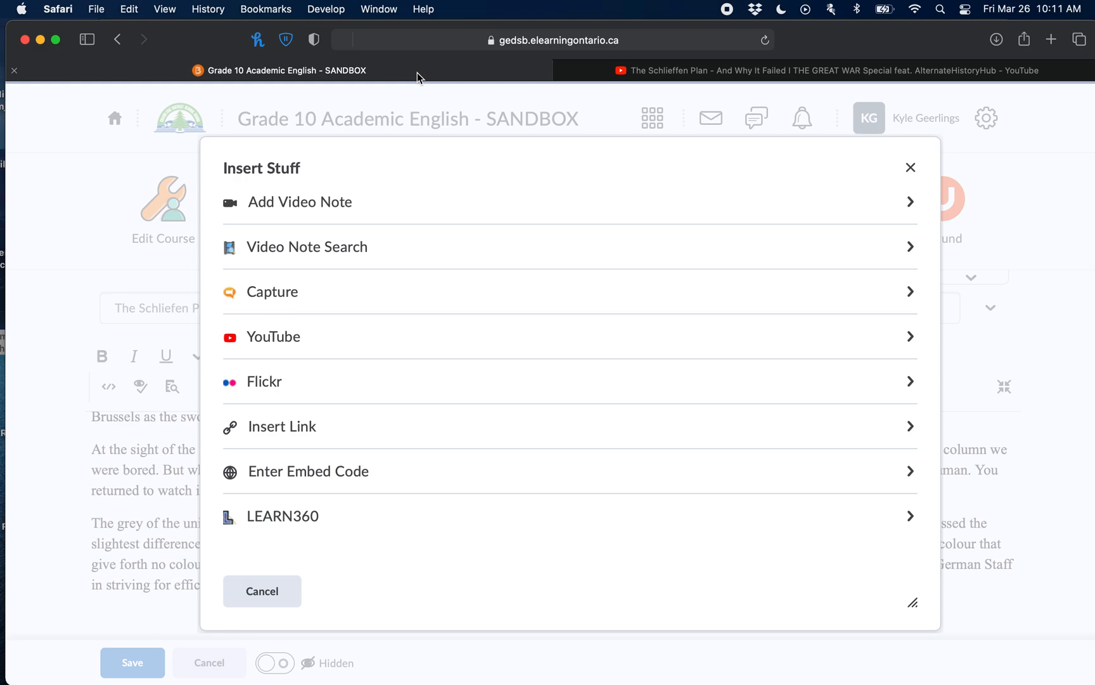
{"action": "scroll", "coordinate": [437, 421], "scroll_direction": "up", "scroll_amount": 2}
{"action": "scroll", "coordinate": [438, 421], "scroll_direction": "down", "scroll_amount": 2}
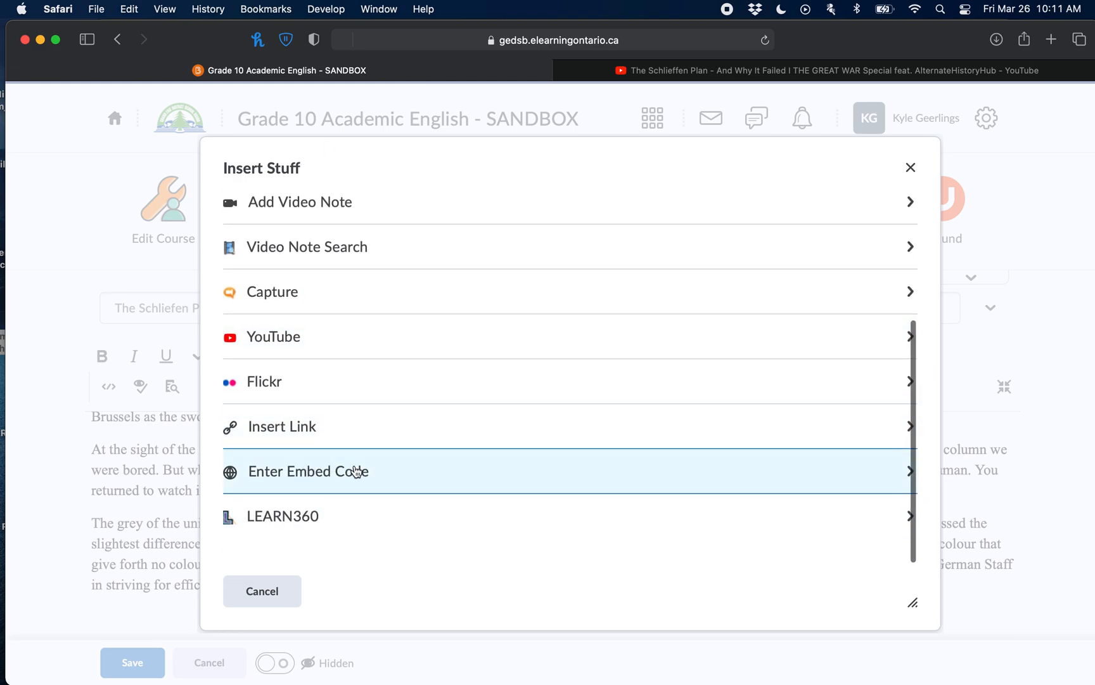
{"action": "left_click", "coordinate": [311, 469]}
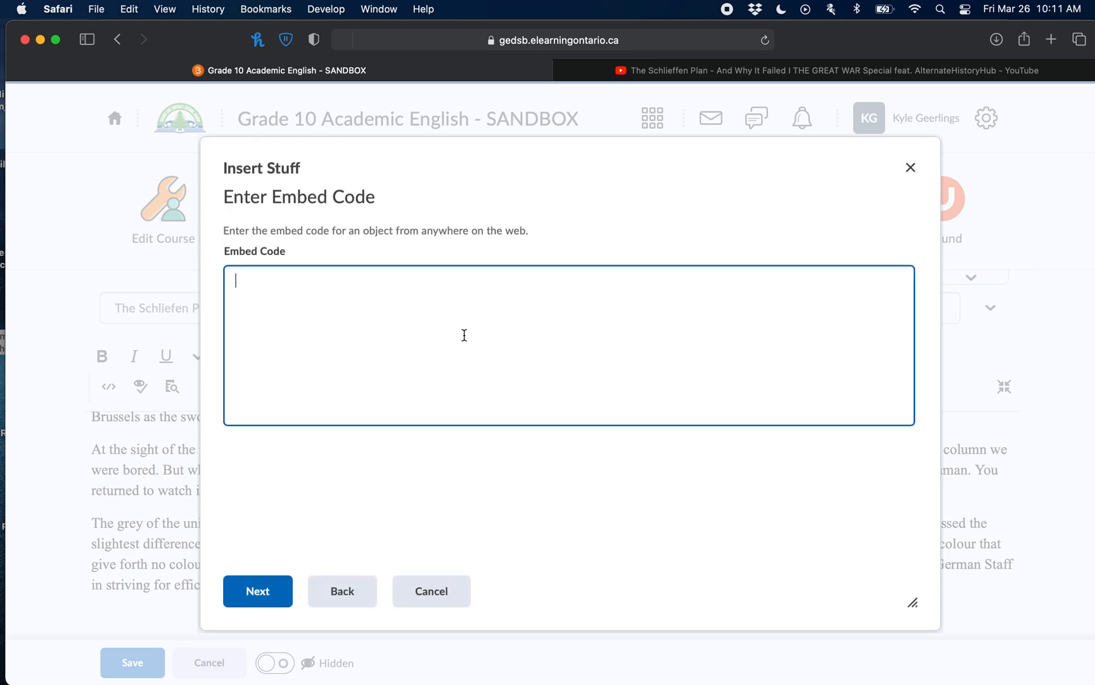
{"action": "left_click", "coordinate": [455, 328]}
{"action": "key", "text": "super+v"}
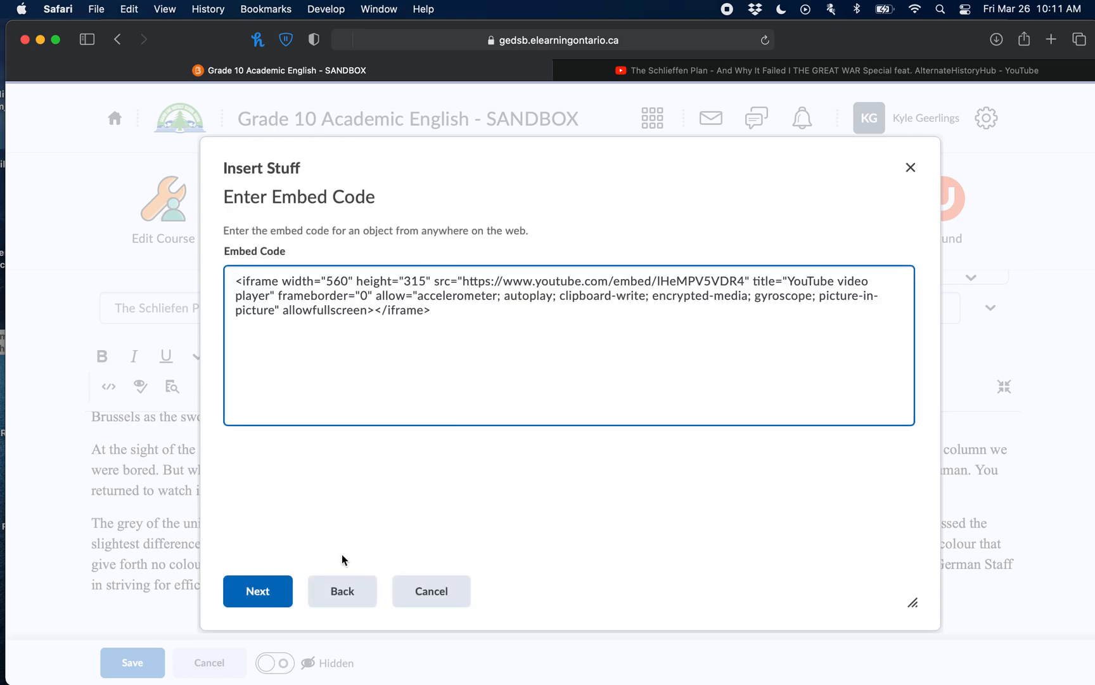
{"action": "left_click", "coordinate": [256, 591]}
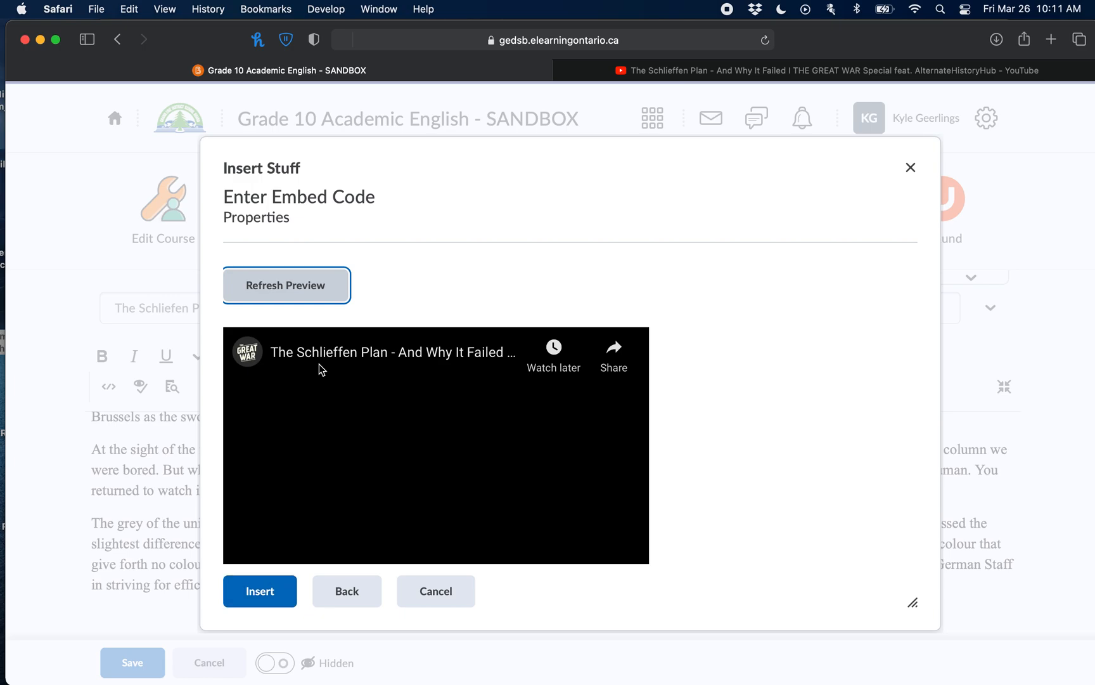
{"action": "scroll", "coordinate": [444, 386], "scroll_direction": "down", "scroll_amount": 1}
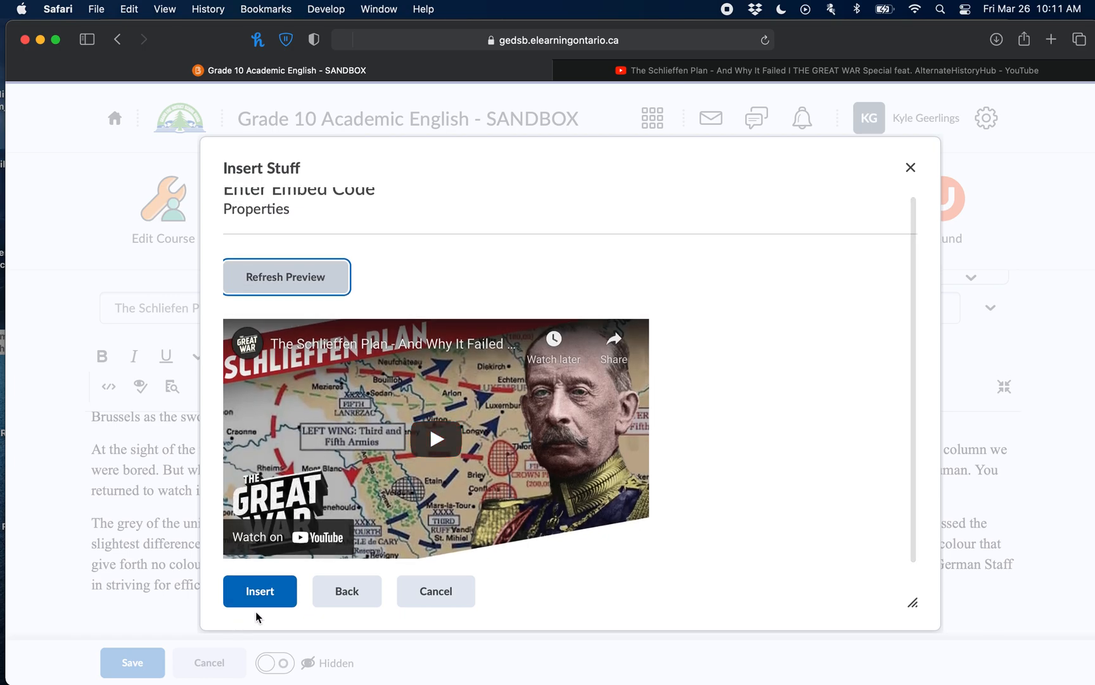
{"action": "left_click", "coordinate": [272, 596]}
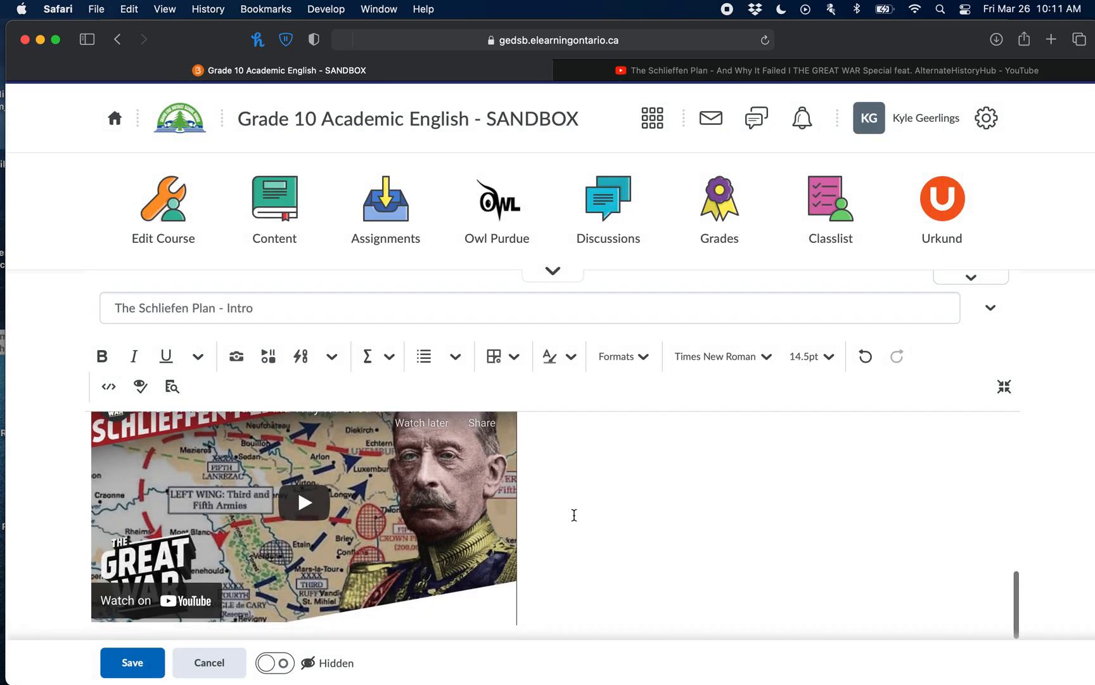
- Select the embedded Schlieffen Plan video below the article and center-align it
{"action": "scroll", "coordinate": [648, 577], "scroll_direction": "up", "scroll_amount": 3}
{"action": "scroll", "coordinate": [604, 537], "scroll_direction": "down", "scroll_amount": 3}
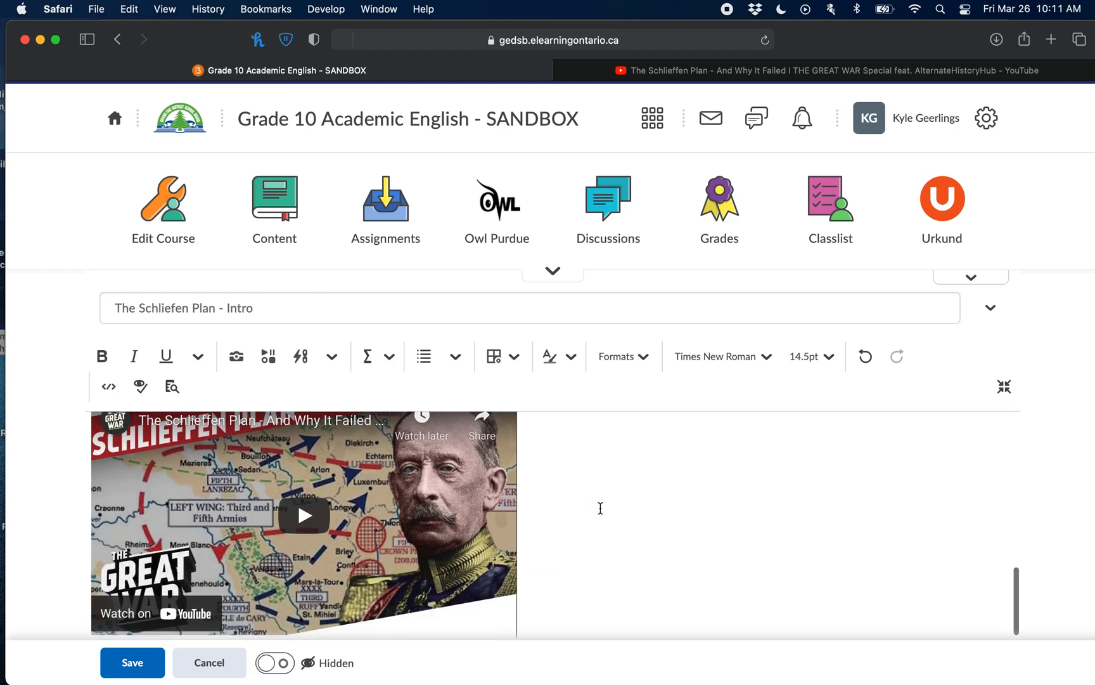
{"action": "left_click", "coordinate": [564, 532]}
{"action": "left_click", "coordinate": [255, 538]}
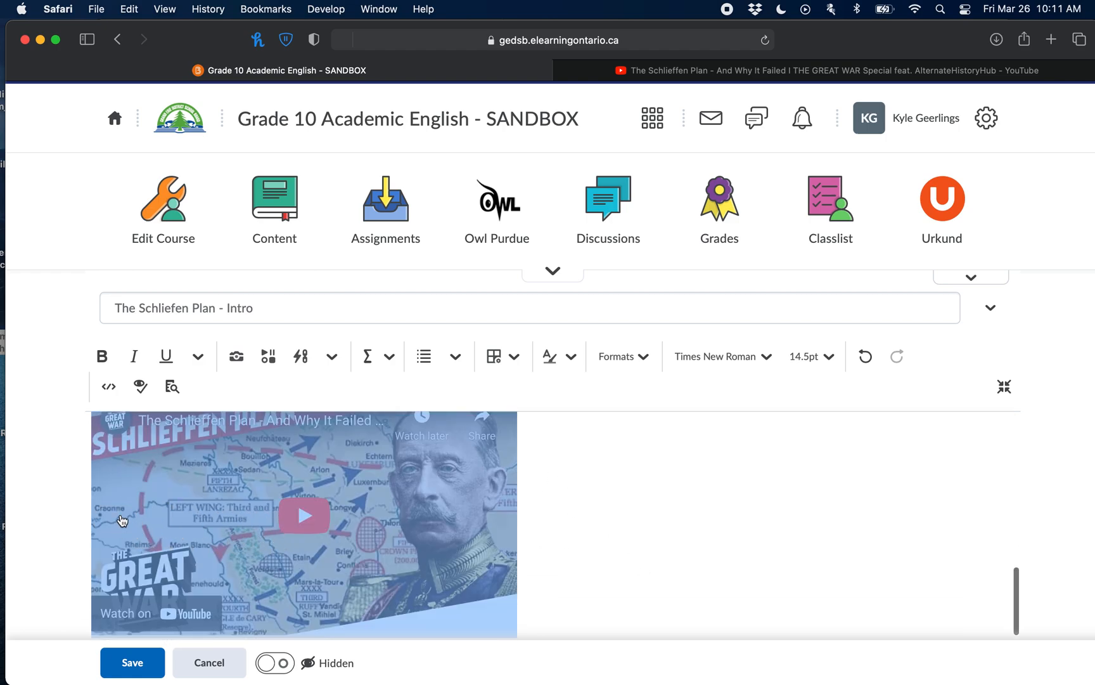
{"action": "scroll", "coordinate": [596, 485], "scroll_direction": "up", "scroll_amount": 1}
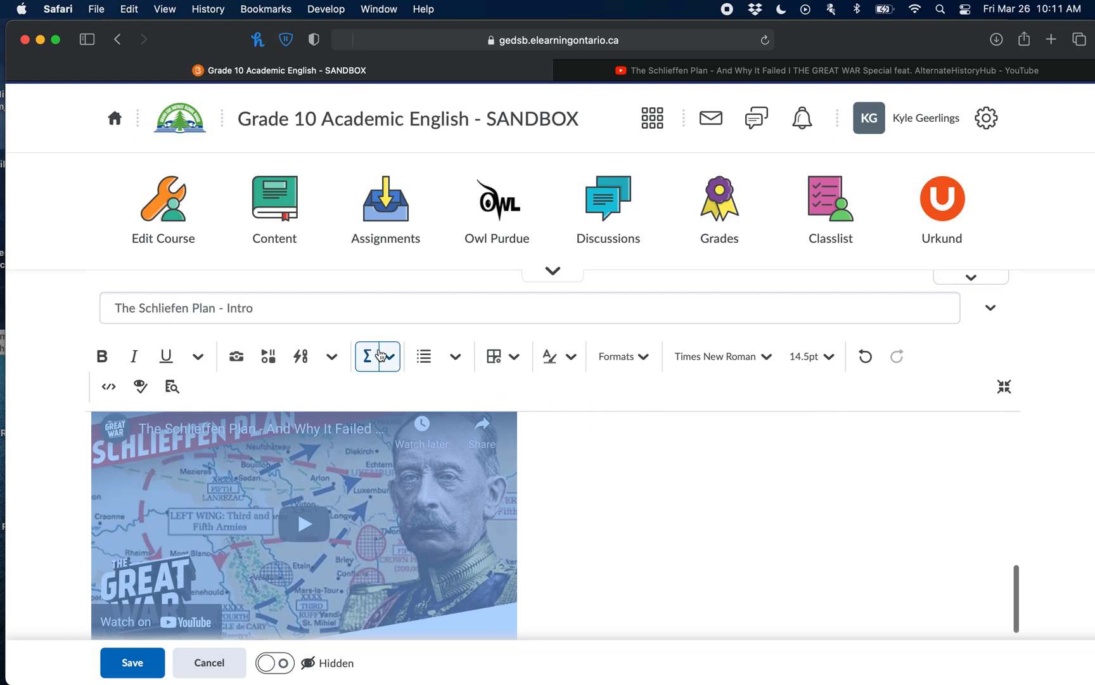
{"action": "scroll", "coordinate": [571, 494], "scroll_direction": "down", "scroll_amount": 3}
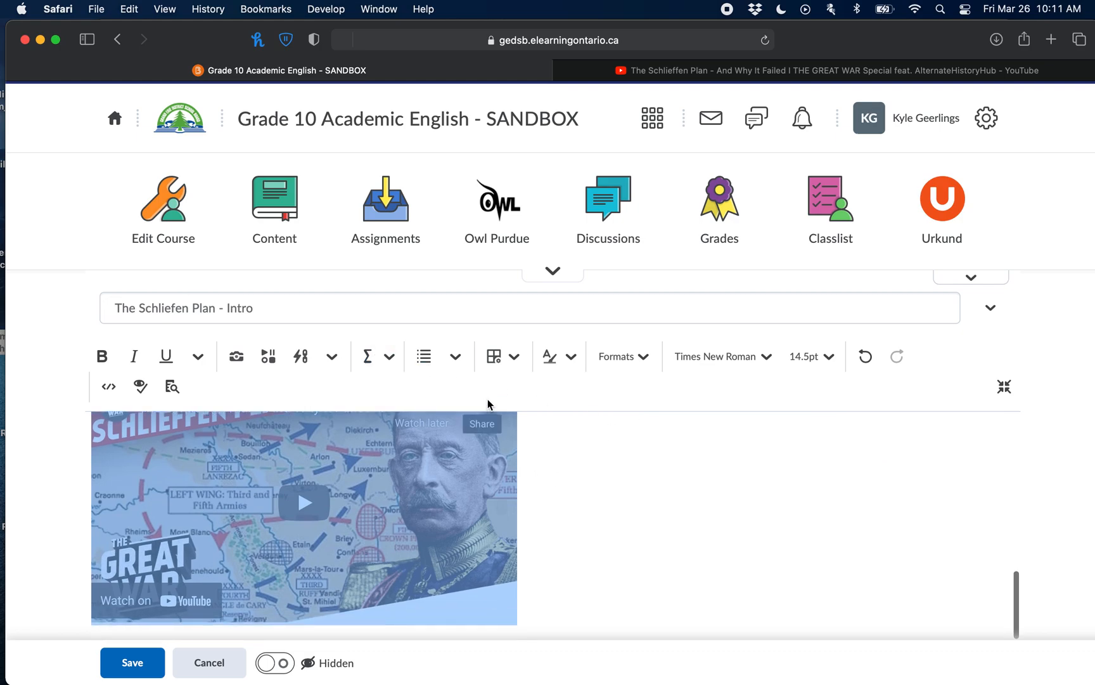
{"action": "scroll", "coordinate": [634, 501], "scroll_direction": "up", "scroll_amount": 3}
{"action": "scroll", "coordinate": [631, 501], "scroll_direction": "down", "scroll_amount": 3}
{"action": "scroll", "coordinate": [631, 502], "scroll_direction": "up", "scroll_amount": 1}
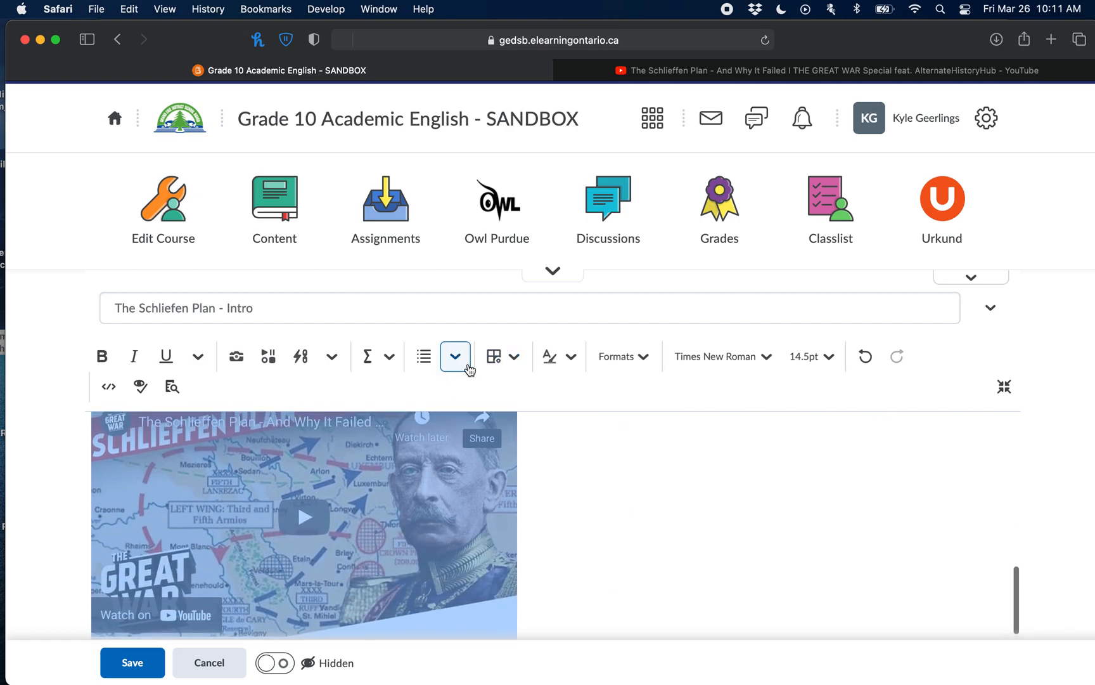
{"action": "left_click", "coordinate": [593, 510]}
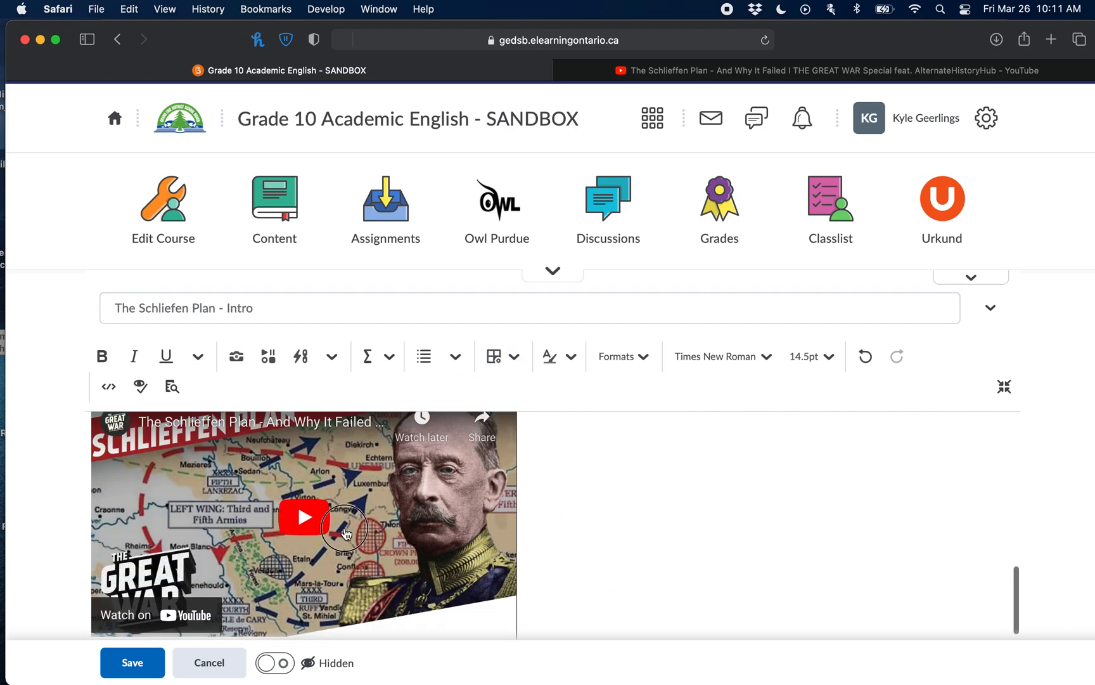
{"action": "left_click", "coordinate": [195, 480]}
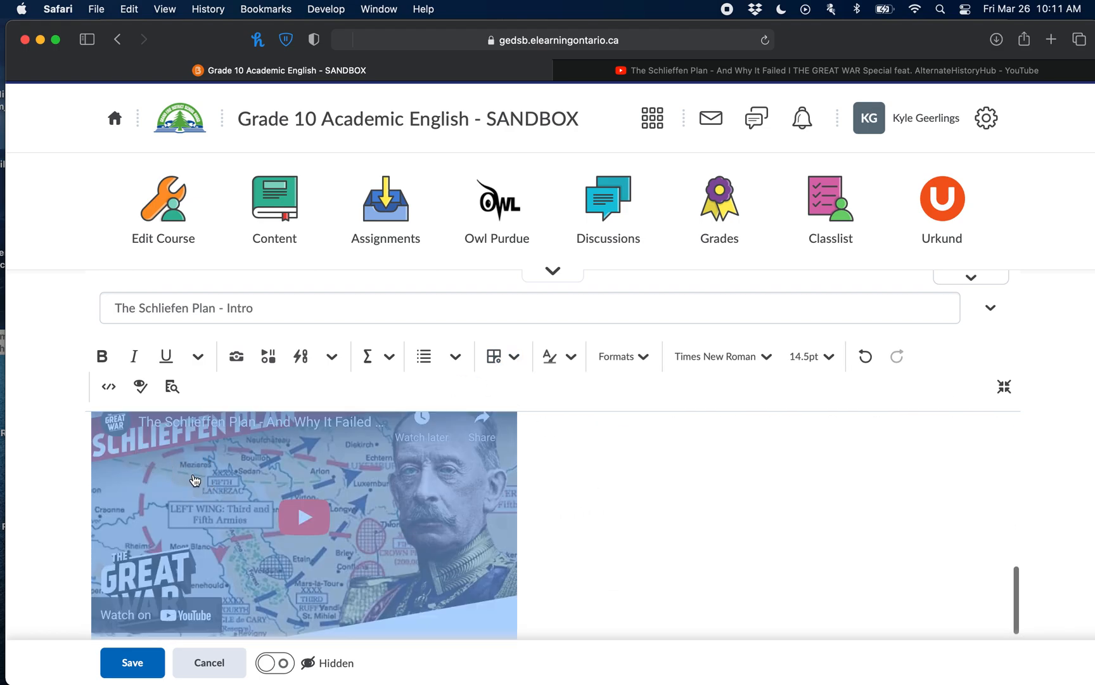
{"action": "left_click", "coordinate": [459, 363]}
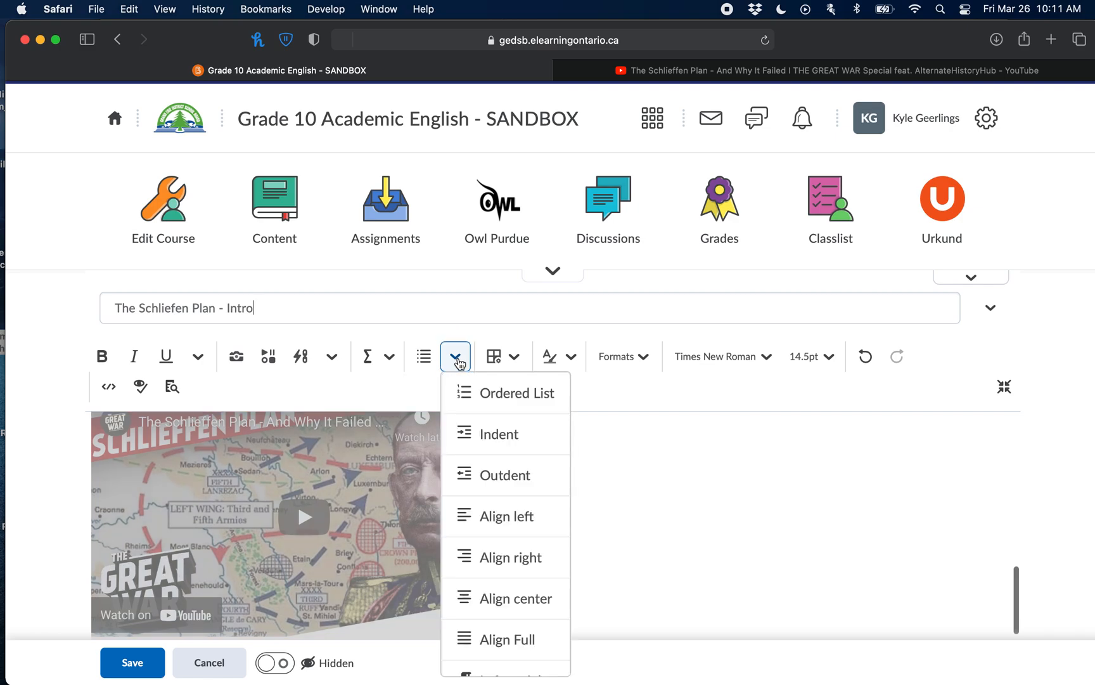
{"action": "left_click", "coordinate": [466, 598]}
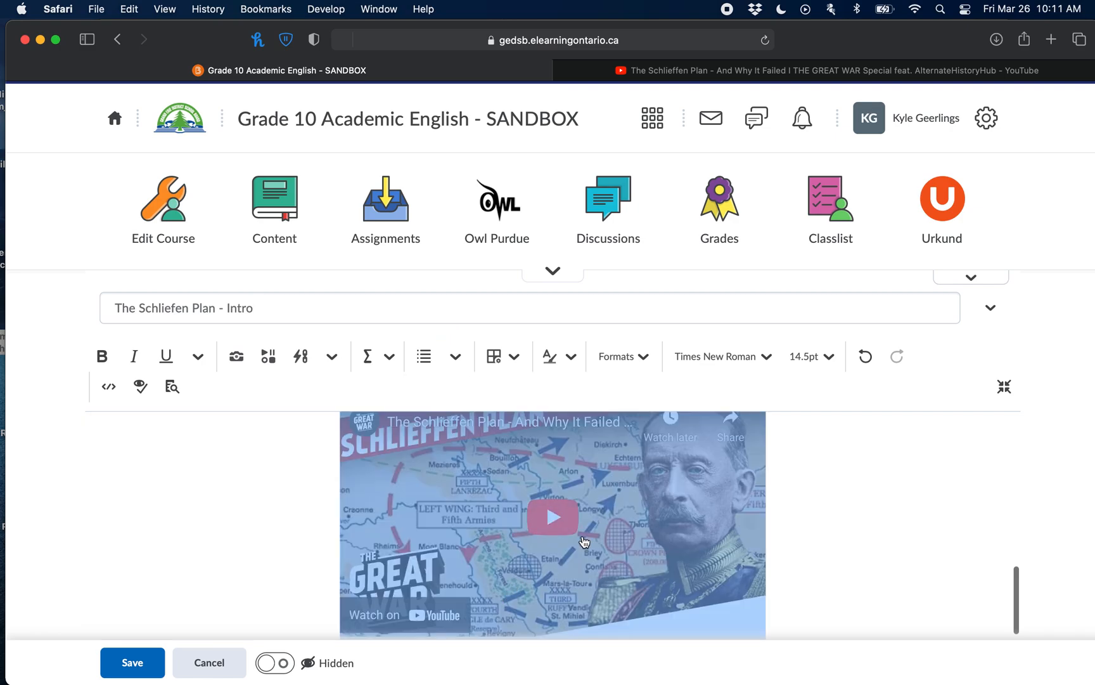
{"action": "scroll", "coordinate": [578, 528], "scroll_direction": "up", "scroll_amount": 5}
{"action": "scroll", "coordinate": [704, 494], "scroll_direction": "up", "scroll_amount": 3}
{"action": "scroll", "coordinate": [705, 501], "scroll_direction": "down", "scroll_amount": 8}
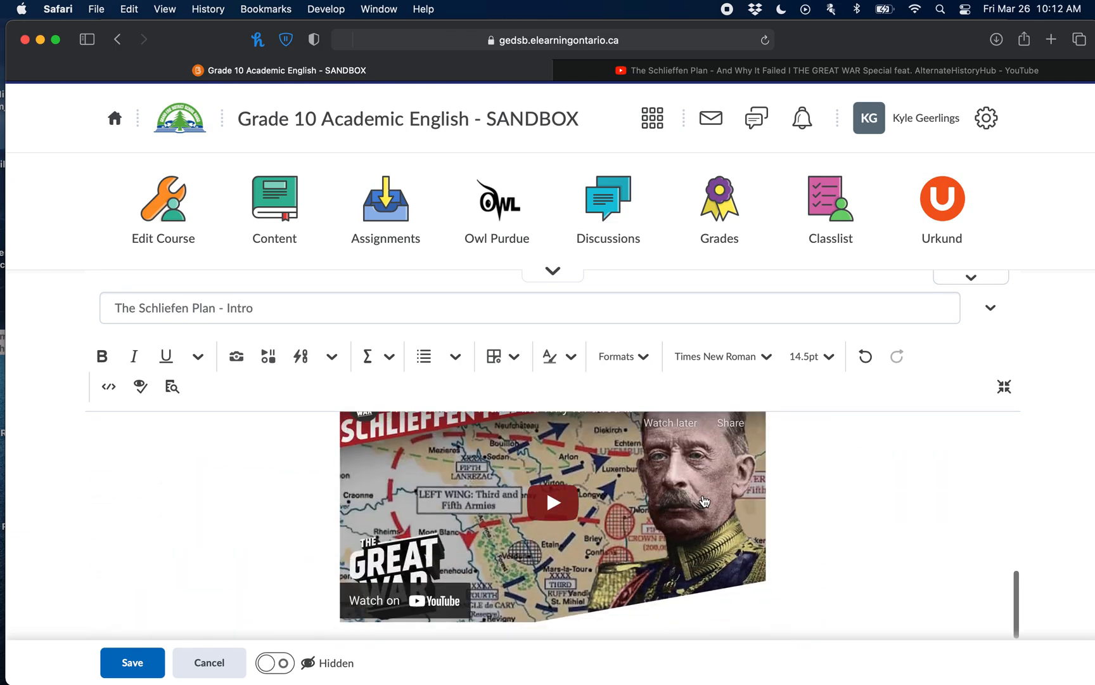
{"action": "scroll", "coordinate": [602, 475], "scroll_direction": "up", "scroll_amount": 10}
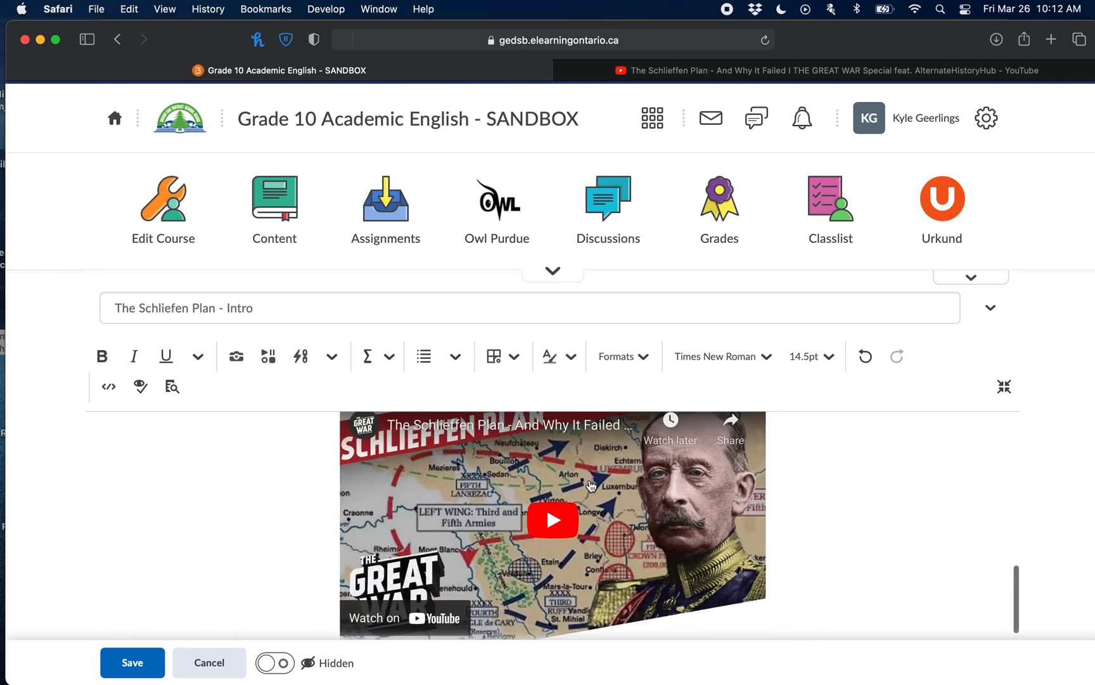
{"action": "scroll", "coordinate": [653, 526], "scroll_direction": "down", "scroll_amount": 2}
{"action": "scroll", "coordinate": [674, 548], "scroll_direction": "up", "scroll_amount": 2}
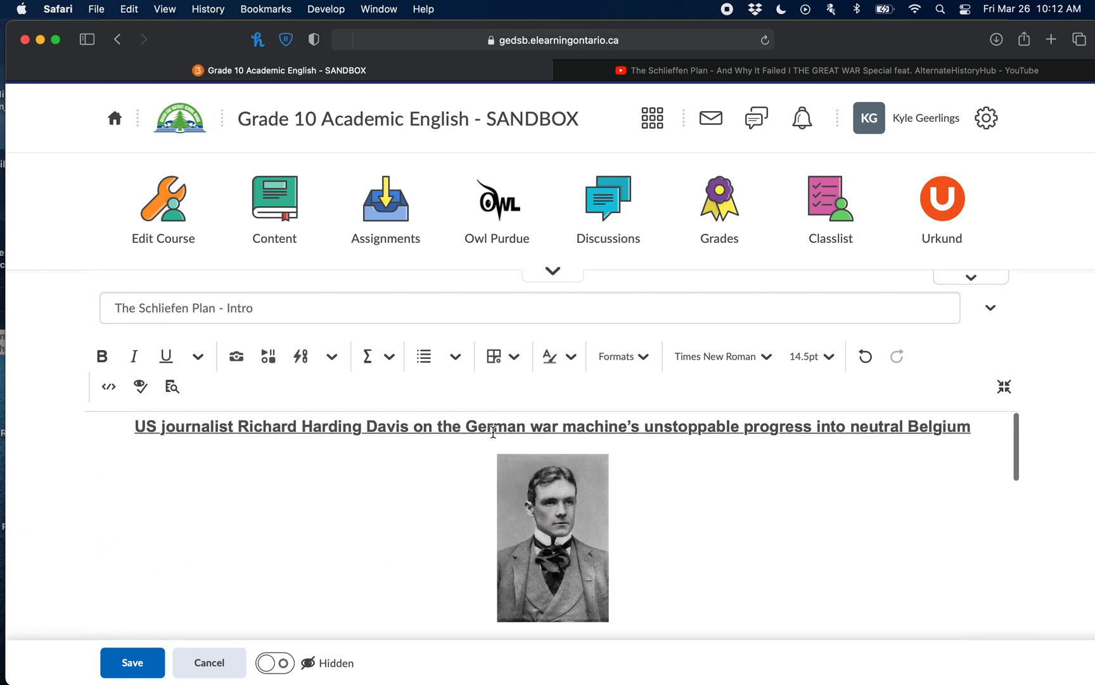
{"action": "triple_click", "coordinate": [139, 433]}
{"action": "key", "text": "BackSpace"}
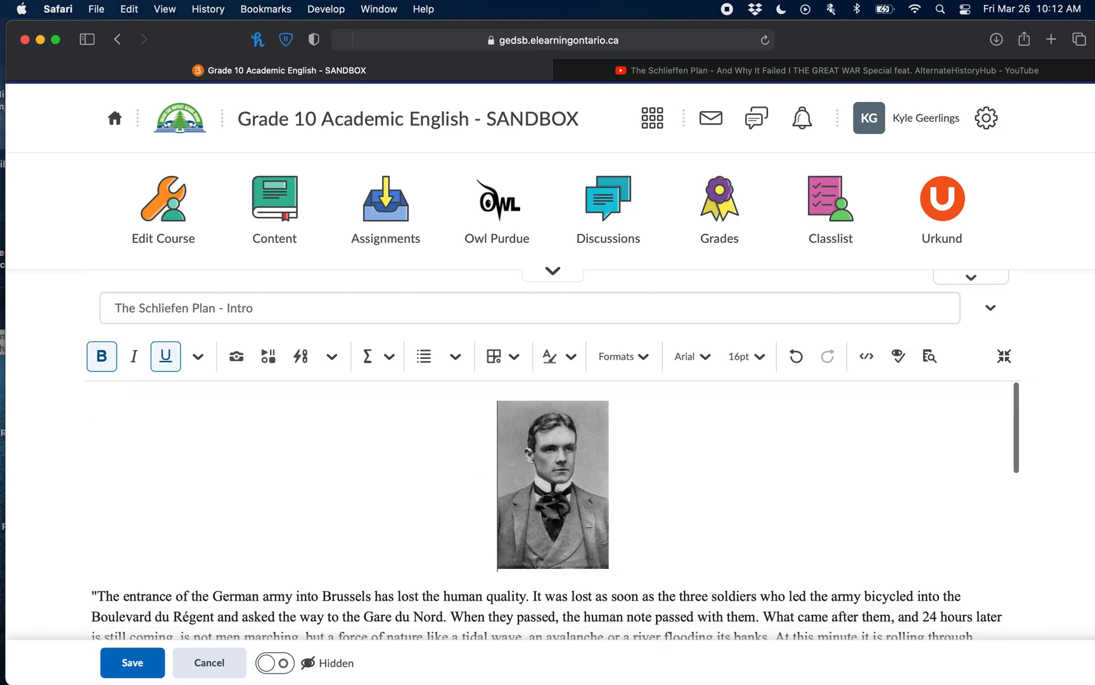
{"action": "key", "text": "super+z"}
- Add empty lines above the article's heading
{"action": "left_click", "coordinate": [133, 403]}
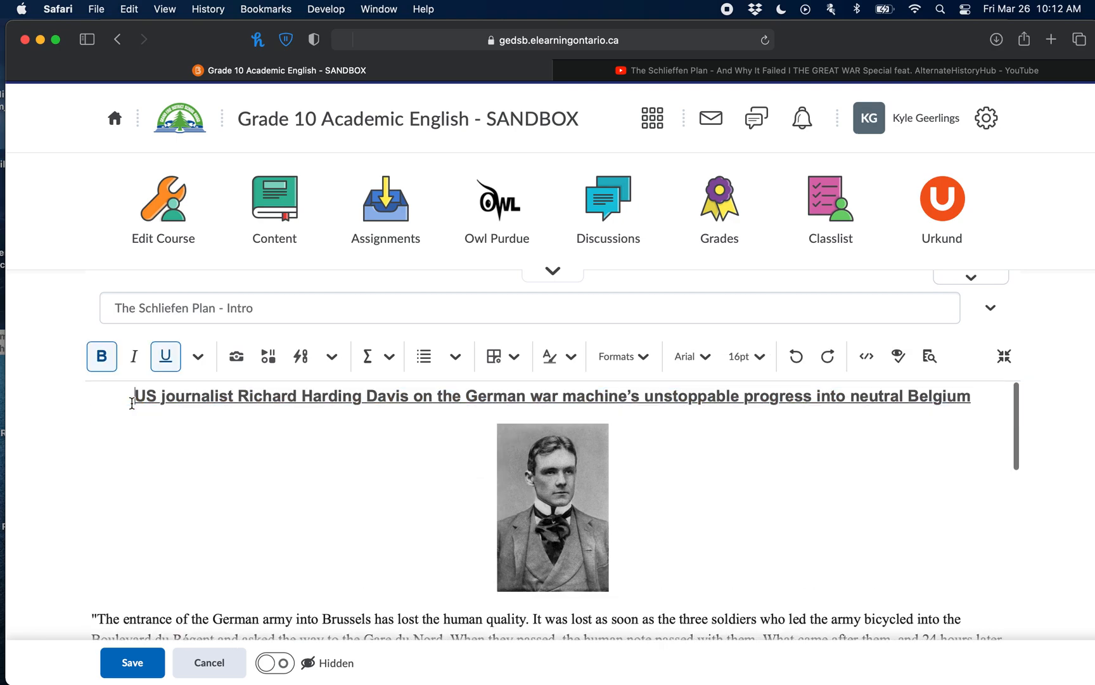
{"action": "key", "text": "Return"}
{"action": "key", "text": "Return"}
{"action": "key", "text": "Return"}
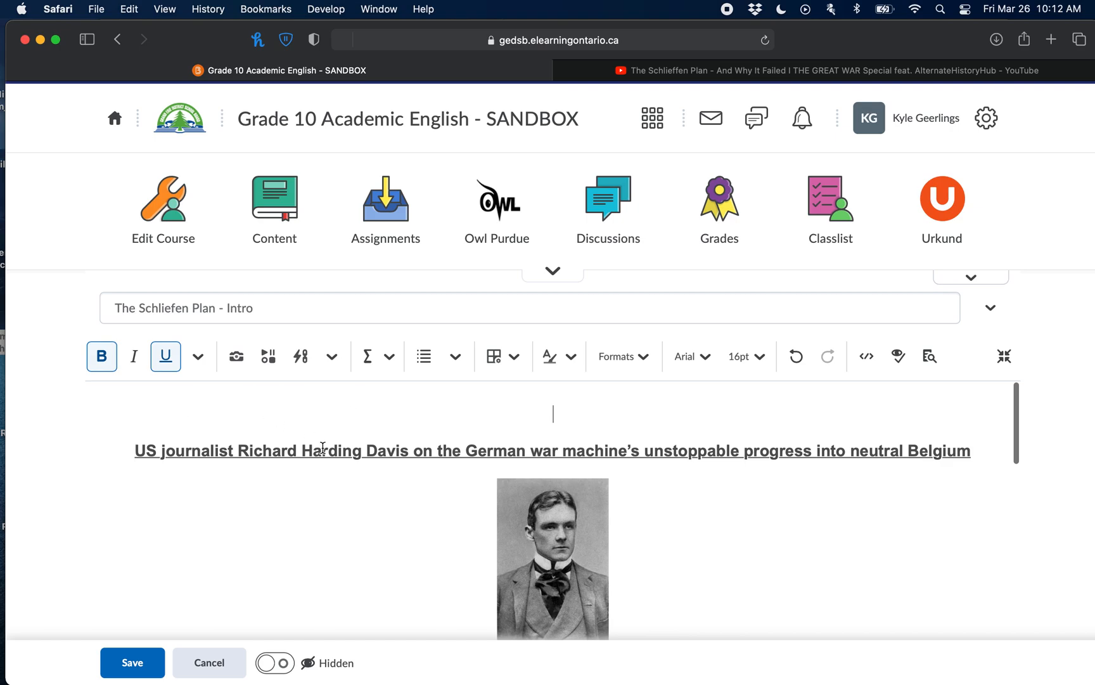
- Open Insert Stuff, view the Video Note Search source, return to the source list, and close it without inserting anything
{"action": "left_click", "coordinate": [277, 360]}
{"action": "scroll", "coordinate": [365, 419], "scroll_direction": "down", "scroll_amount": 1}
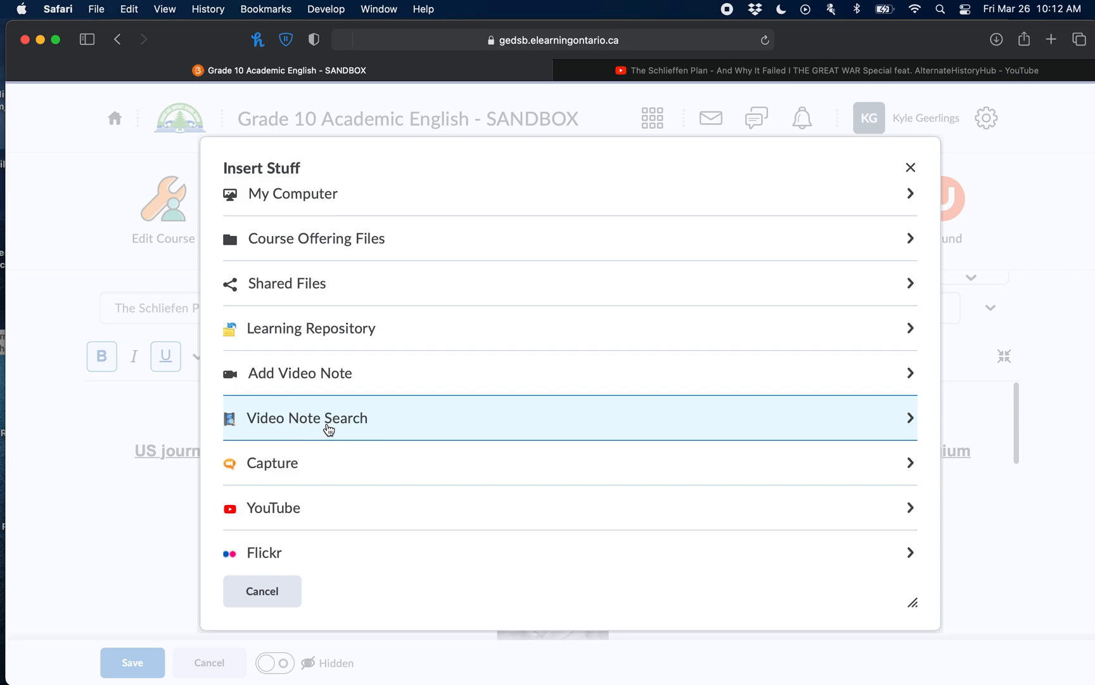
{"action": "left_click", "coordinate": [329, 430]}
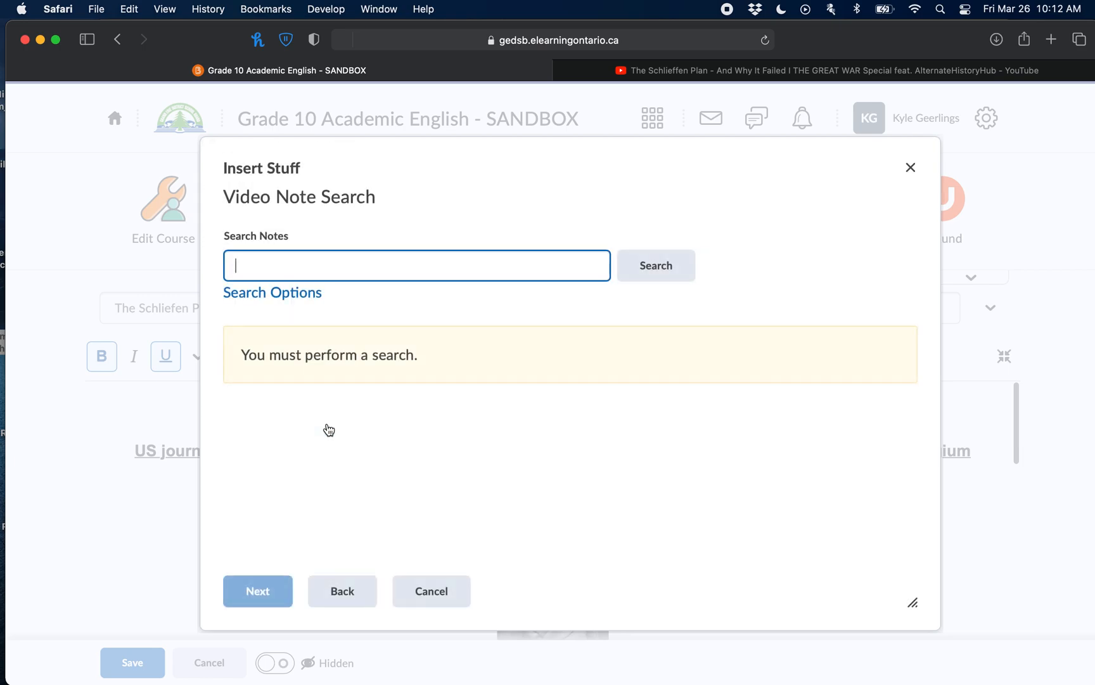
{"action": "left_click", "coordinate": [356, 595]}
{"action": "scroll", "coordinate": [358, 449], "scroll_direction": "down", "scroll_amount": 1}
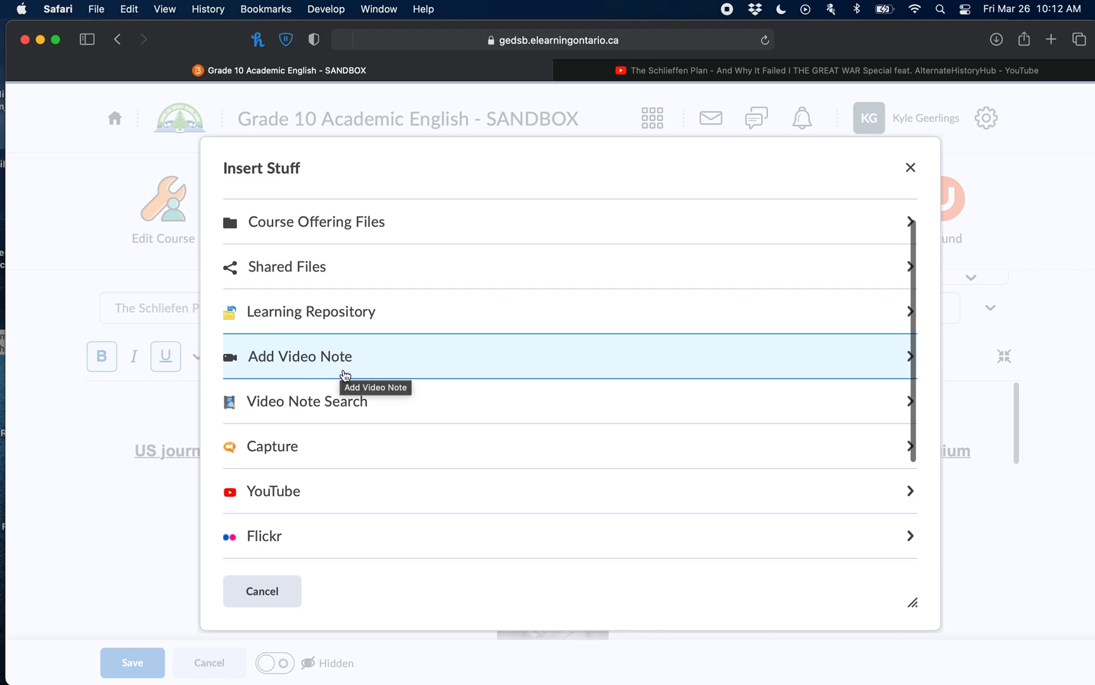
{"action": "left_click", "coordinate": [269, 597]}
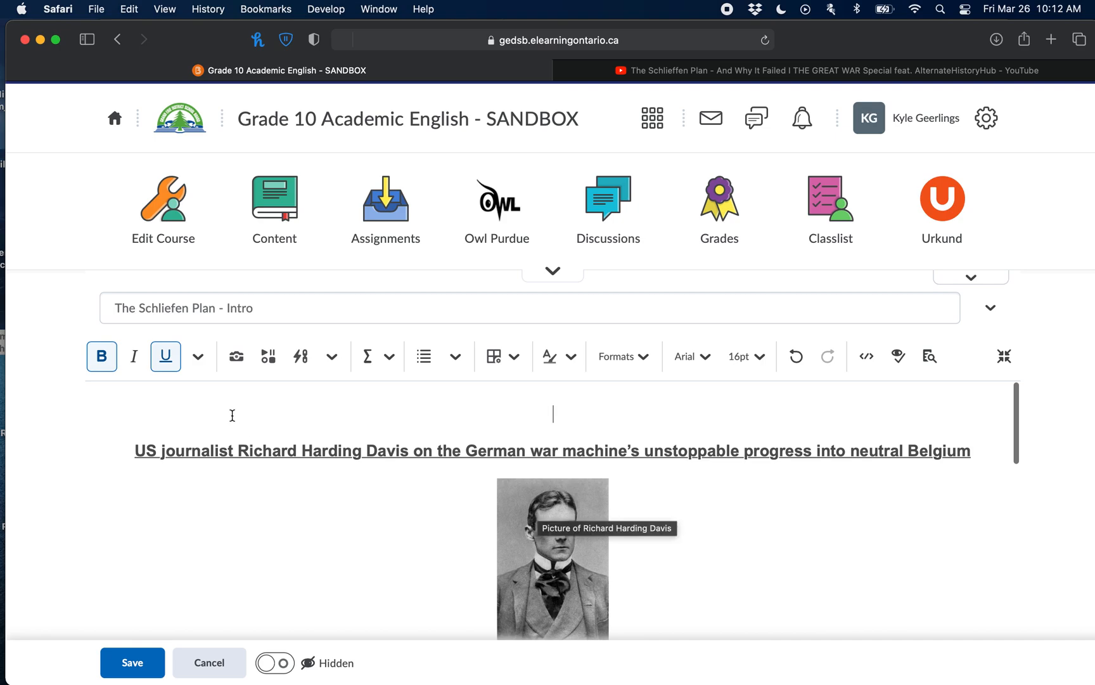
- Reopen Insert Stuff, look through the full list of content sources, and cancel it
{"action": "left_click", "coordinate": [268, 356]}
{"action": "scroll", "coordinate": [387, 426], "scroll_direction": "down", "scroll_amount": 5}
{"action": "scroll", "coordinate": [388, 424], "scroll_direction": "up", "scroll_amount": 3}
{"action": "scroll", "coordinate": [387, 423], "scroll_direction": "down", "scroll_amount": 3}
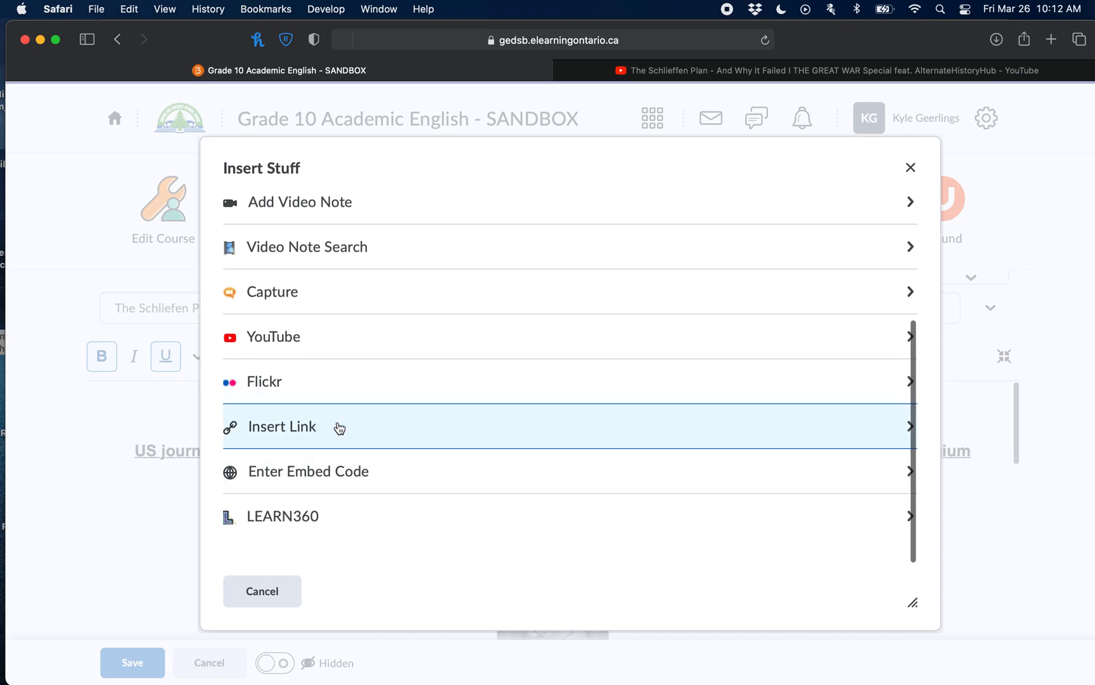
{"action": "scroll", "coordinate": [341, 430], "scroll_direction": "up", "scroll_amount": 4}
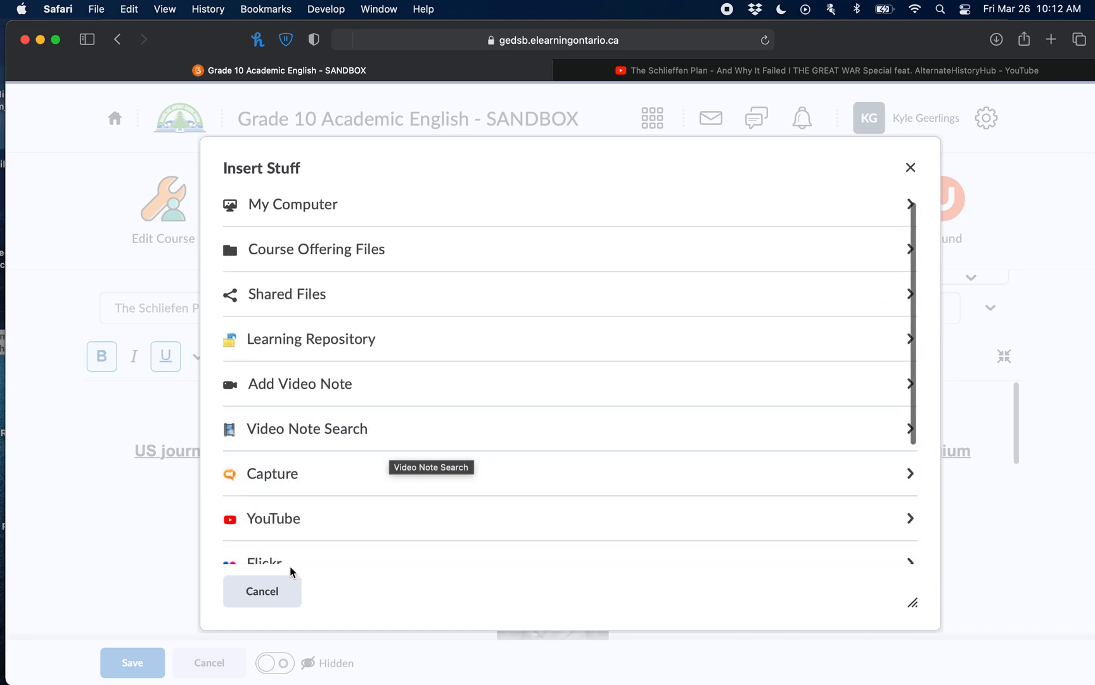
{"action": "left_click", "coordinate": [286, 588]}
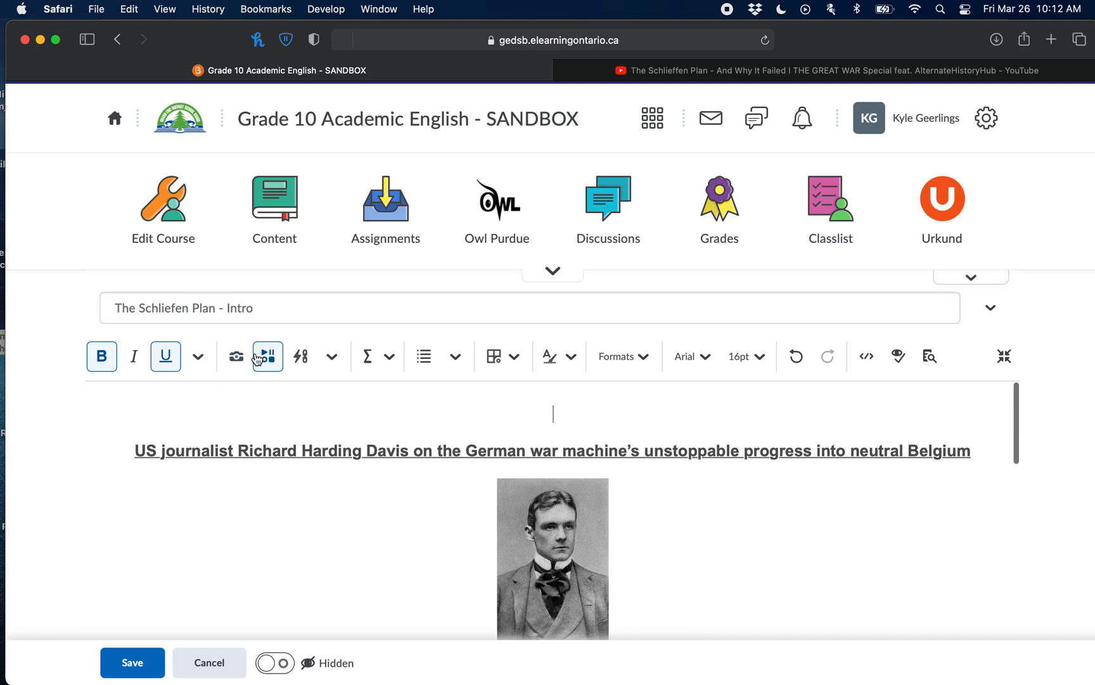
- Open Insert Quicklink, look through the course materials that can be linked, and cancel it
{"action": "left_click", "coordinate": [295, 359]}
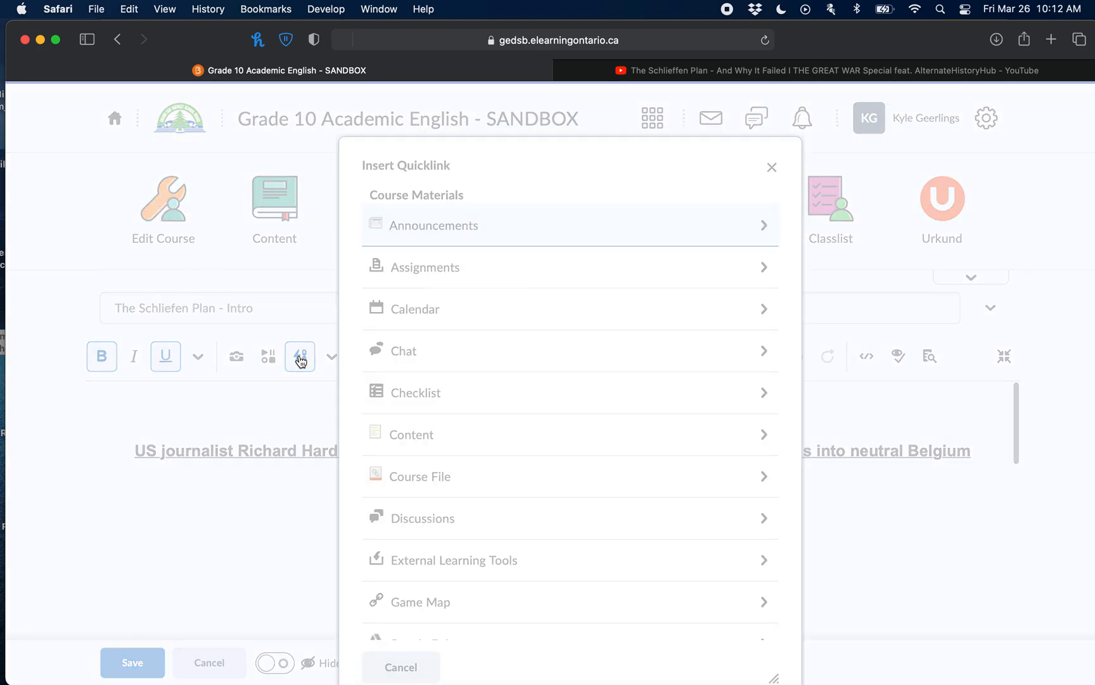
{"action": "scroll", "coordinate": [485, 336], "scroll_direction": "down", "scroll_amount": 5}
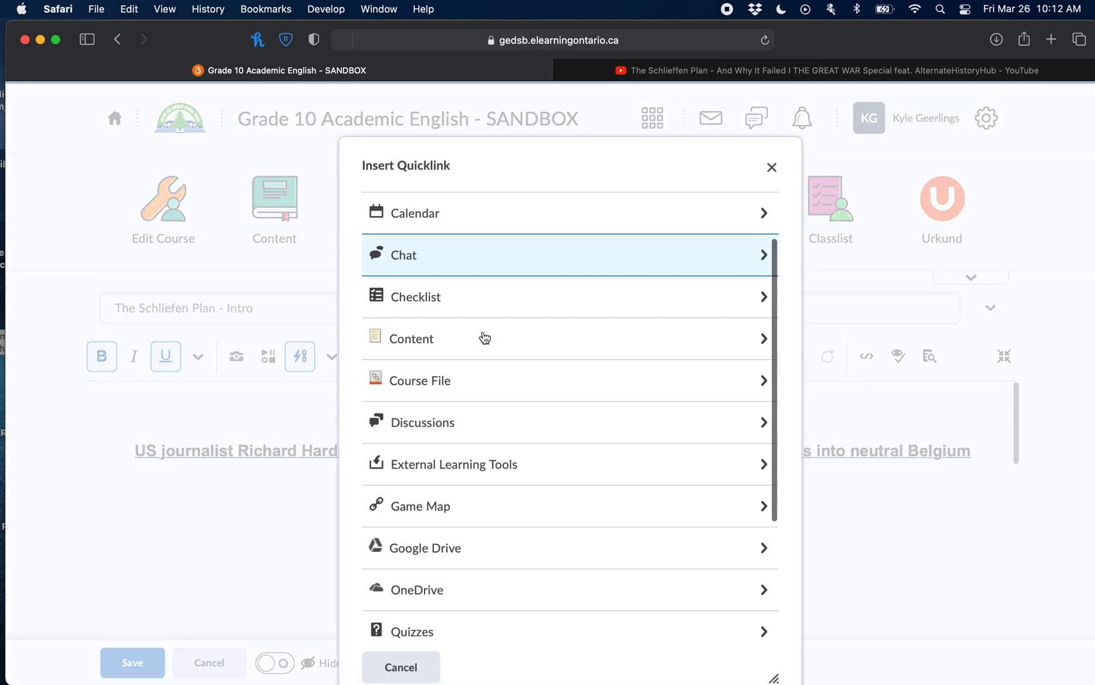
{"action": "scroll", "coordinate": [483, 338], "scroll_direction": "down", "scroll_amount": 3}
{"action": "scroll", "coordinate": [607, 330], "scroll_direction": "up", "scroll_amount": 8}
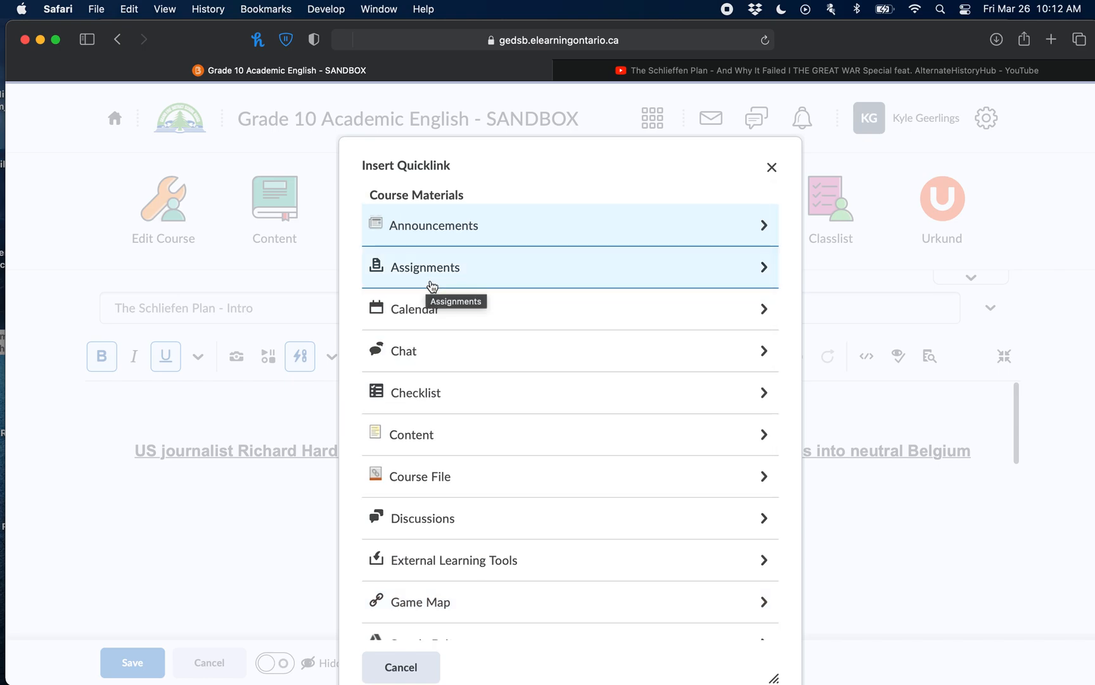
{"action": "left_click", "coordinate": [431, 665]}
- Add the line "Please now complete this assignment:" below the embedded video at the end of the document
{"action": "scroll", "coordinate": [200, 472], "scroll_direction": "down", "scroll_amount": 6}
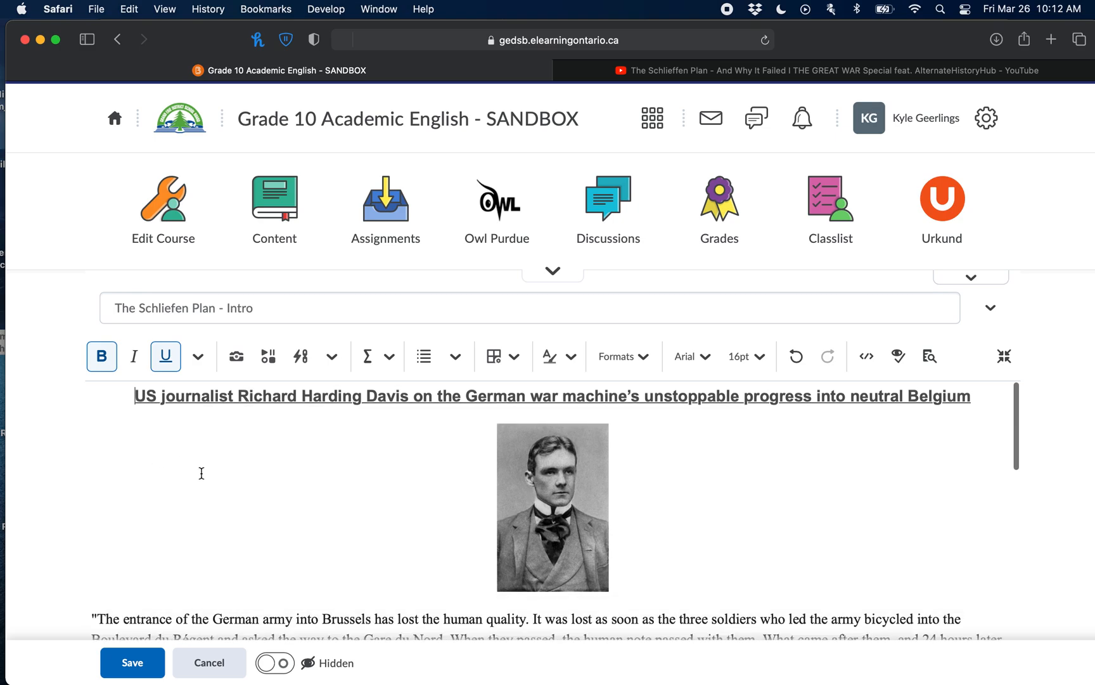
{"action": "left_click", "coordinate": [823, 563]}
{"action": "key", "text": "Return"}
{"action": "key", "text": "Return"}
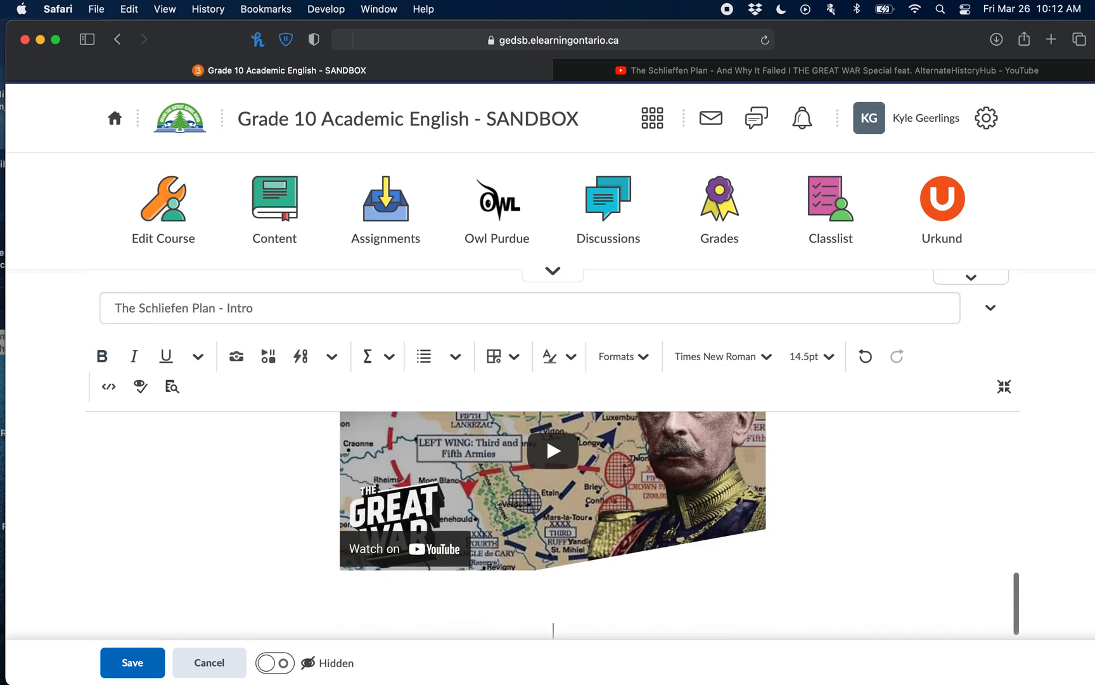
{"action": "key", "text": "BackSpace"}
{"action": "type", "text": "Please n"}
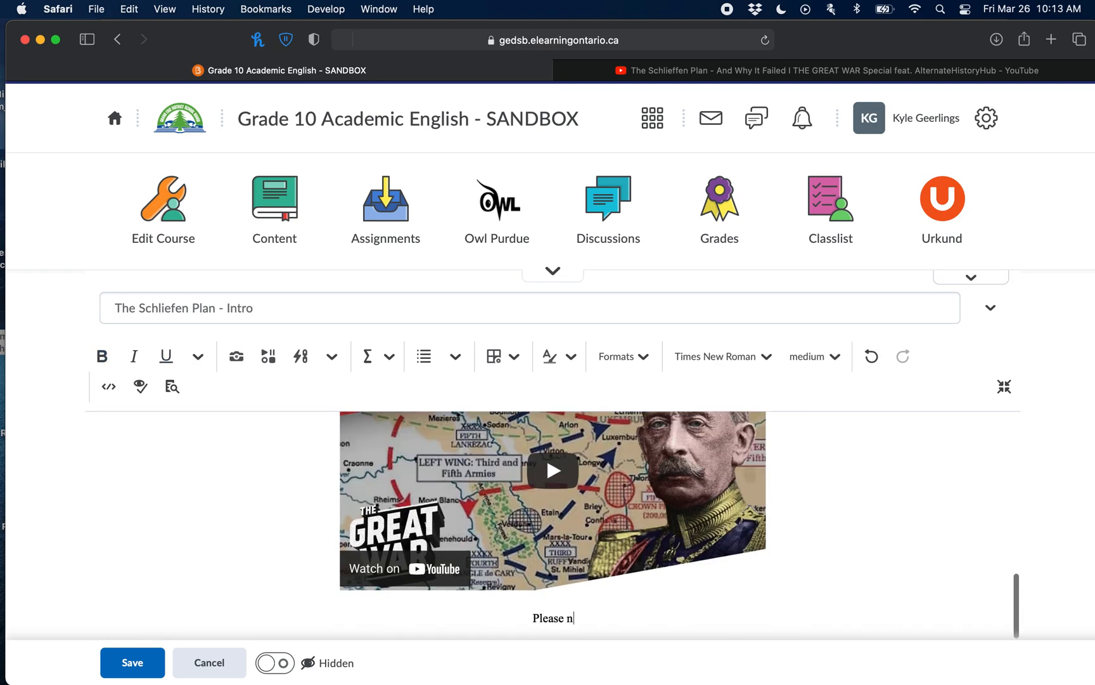
{"action": "type", "text": "ow complete "}
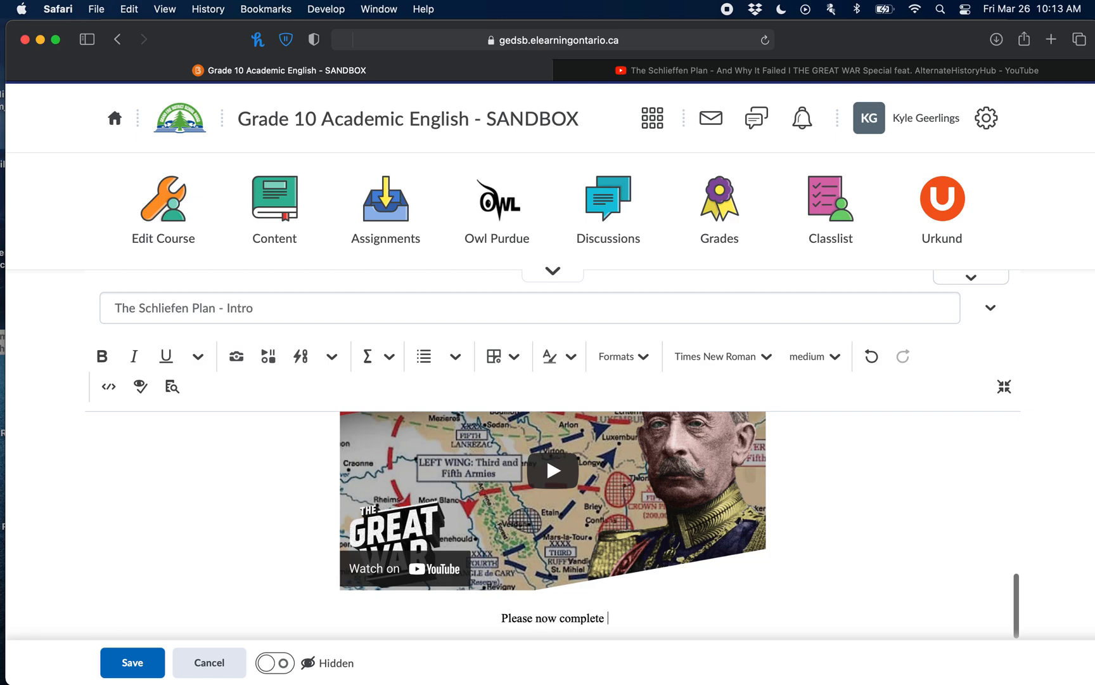
{"action": "type", "text": "this assignment:"}
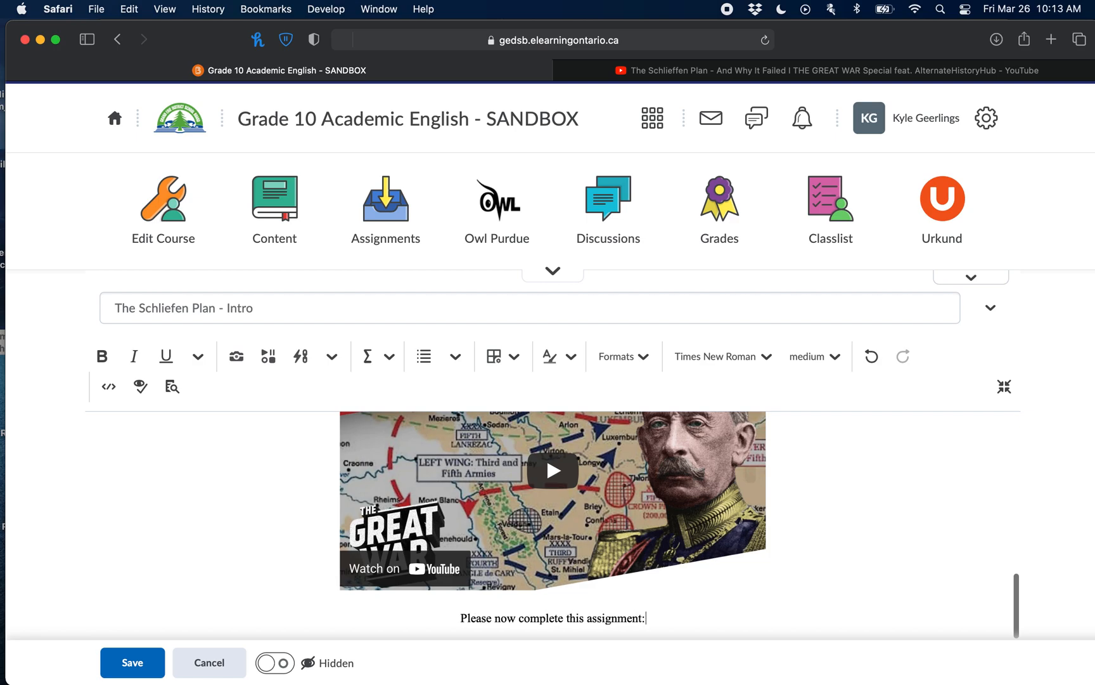
- Insert a quicklink to the assignment "Test Assignment" at the end of the assignment line
{"action": "left_click", "coordinate": [301, 363]}
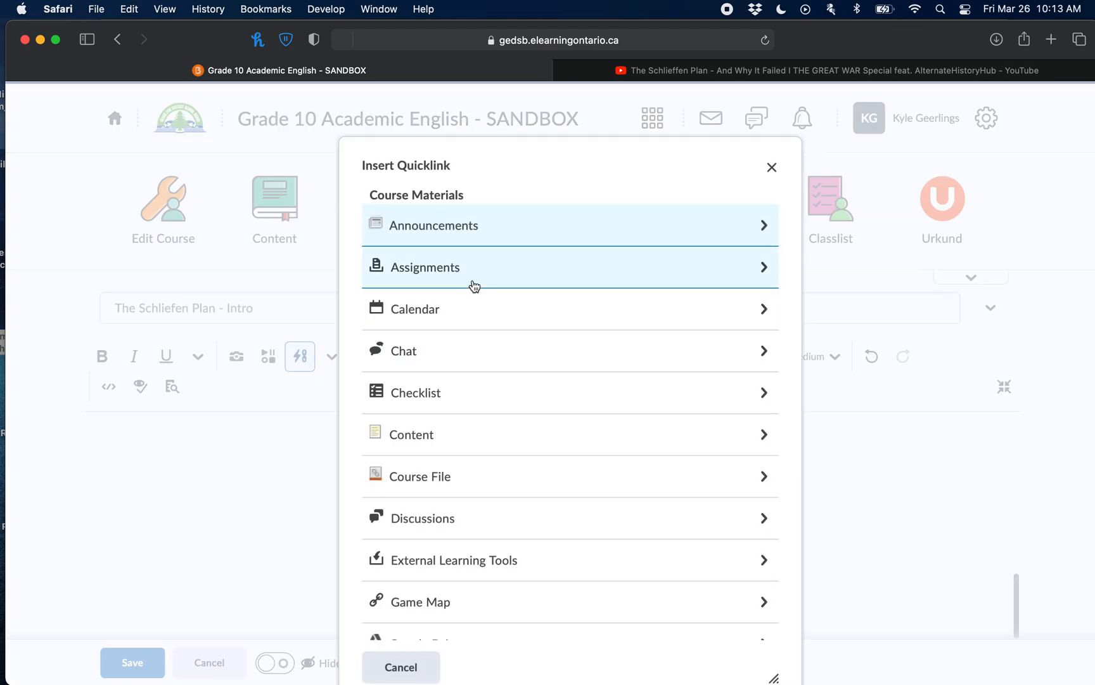
{"action": "left_click", "coordinate": [446, 278]}
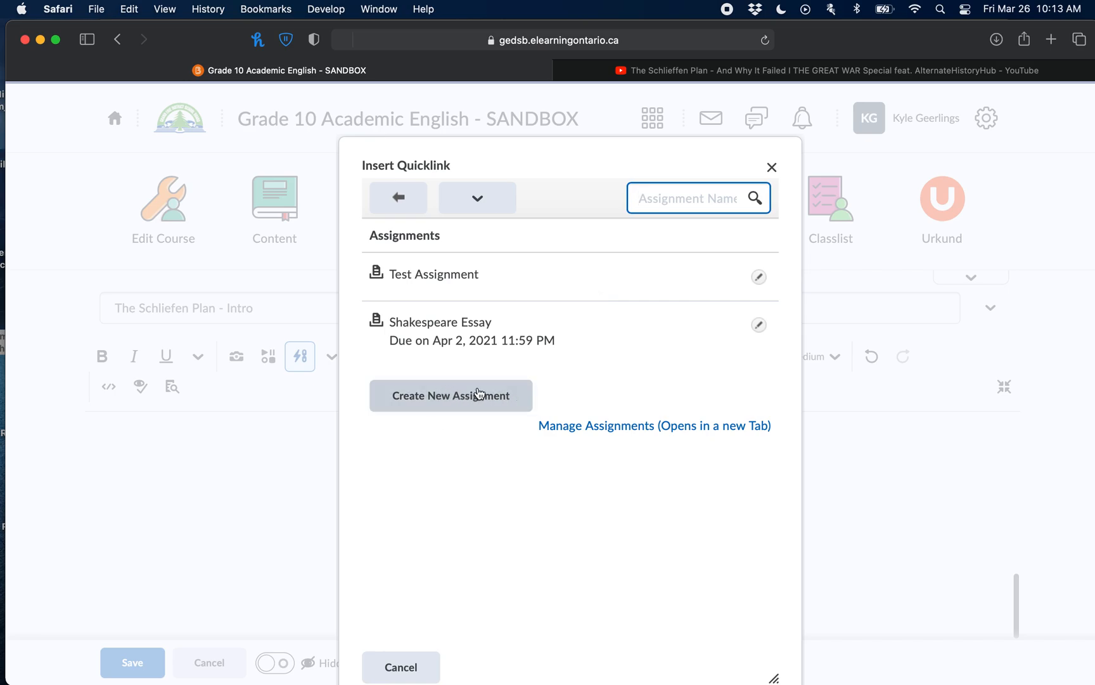
{"action": "left_click", "coordinate": [464, 276]}
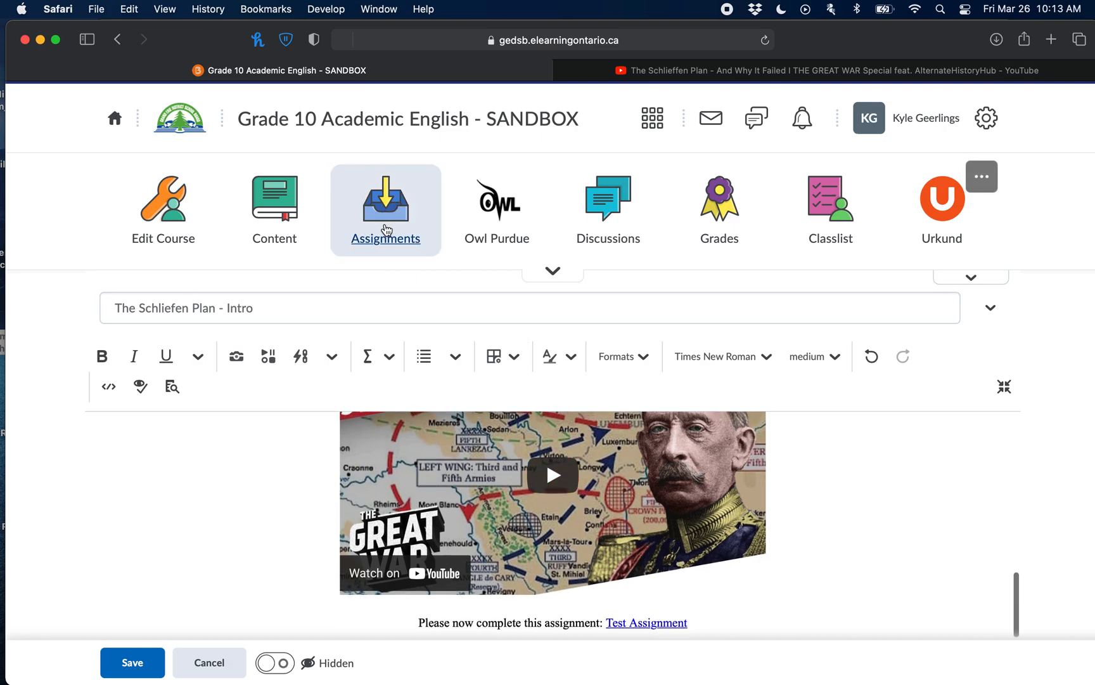
- Add a new line below the assignment link reading "Also post your thoughts and questions here:"
{"action": "scroll", "coordinate": [691, 550], "scroll_direction": "down", "scroll_amount": 1}
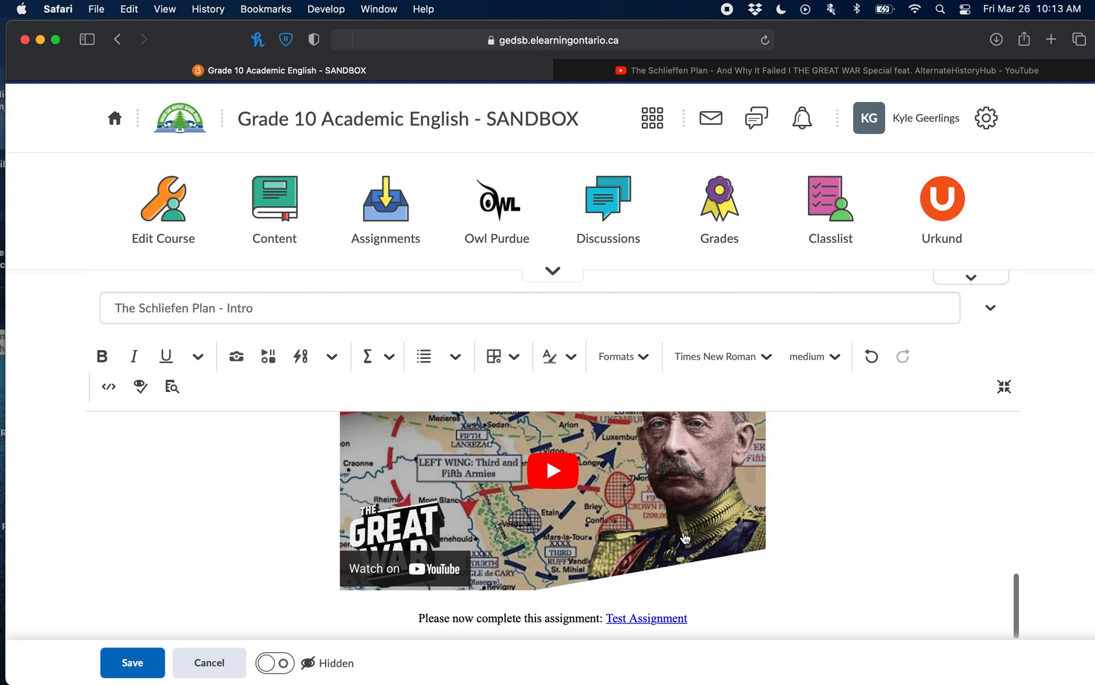
{"action": "key", "text": "Return"}
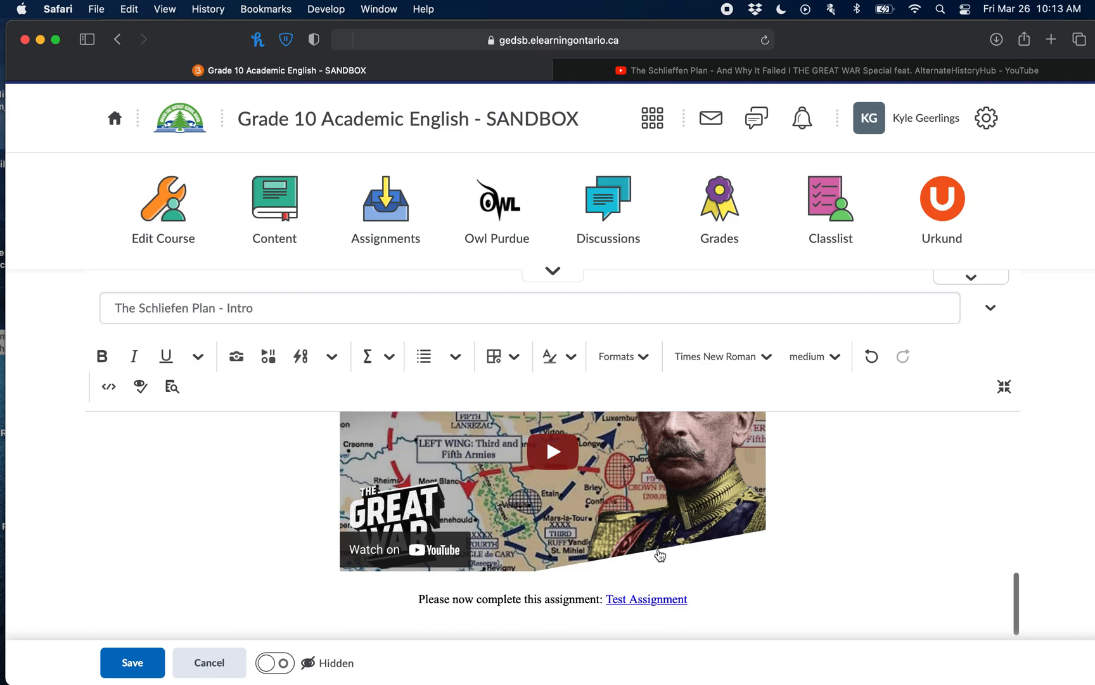
{"action": "scroll", "coordinate": [660, 552], "scroll_direction": "down", "scroll_amount": 1}
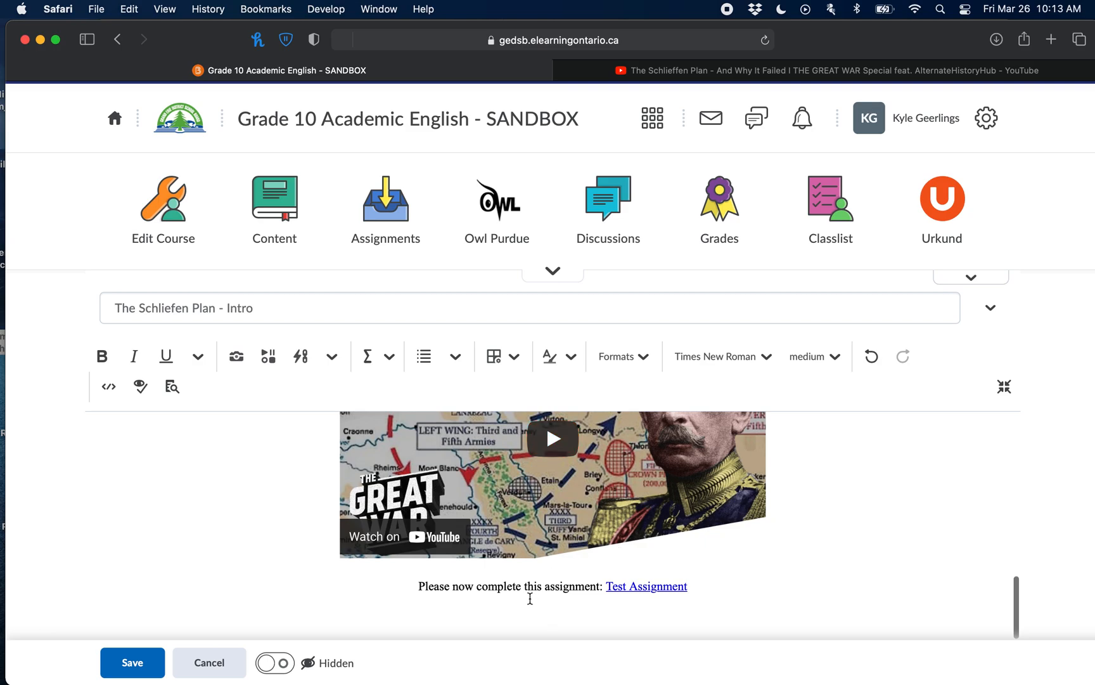
{"action": "type", "text": "Also post your thoughts and questions here:"}
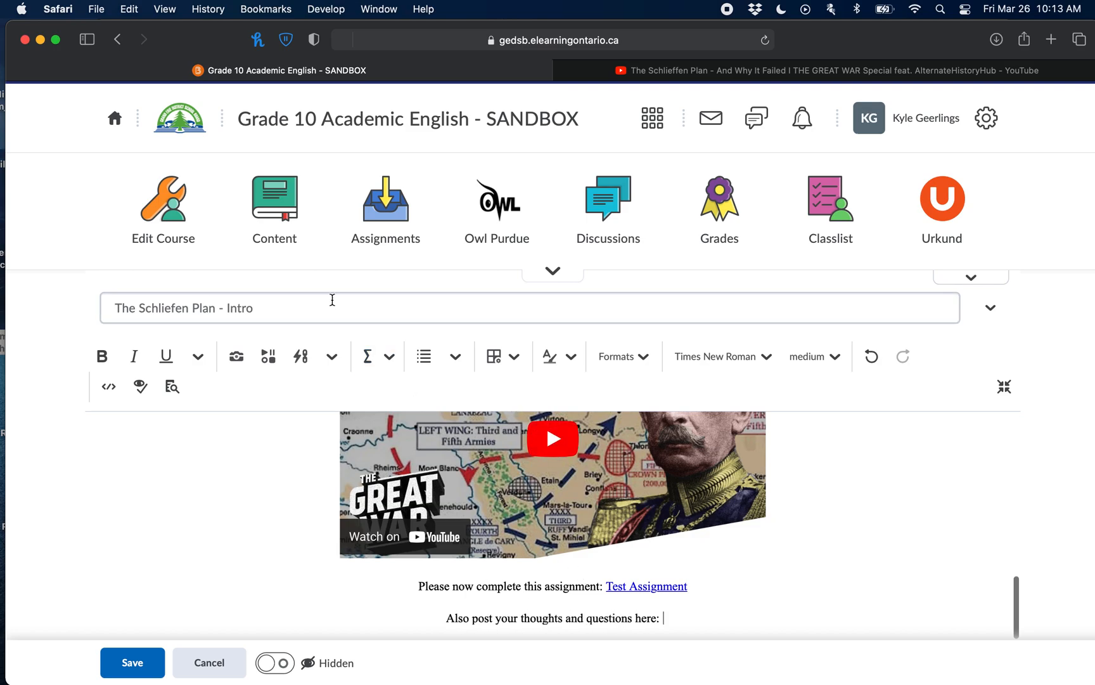
- Insert a quicklink to the group topic in the Weekly Learning Logs discussion forum at the end of the new line
{"action": "left_click", "coordinate": [301, 360]}
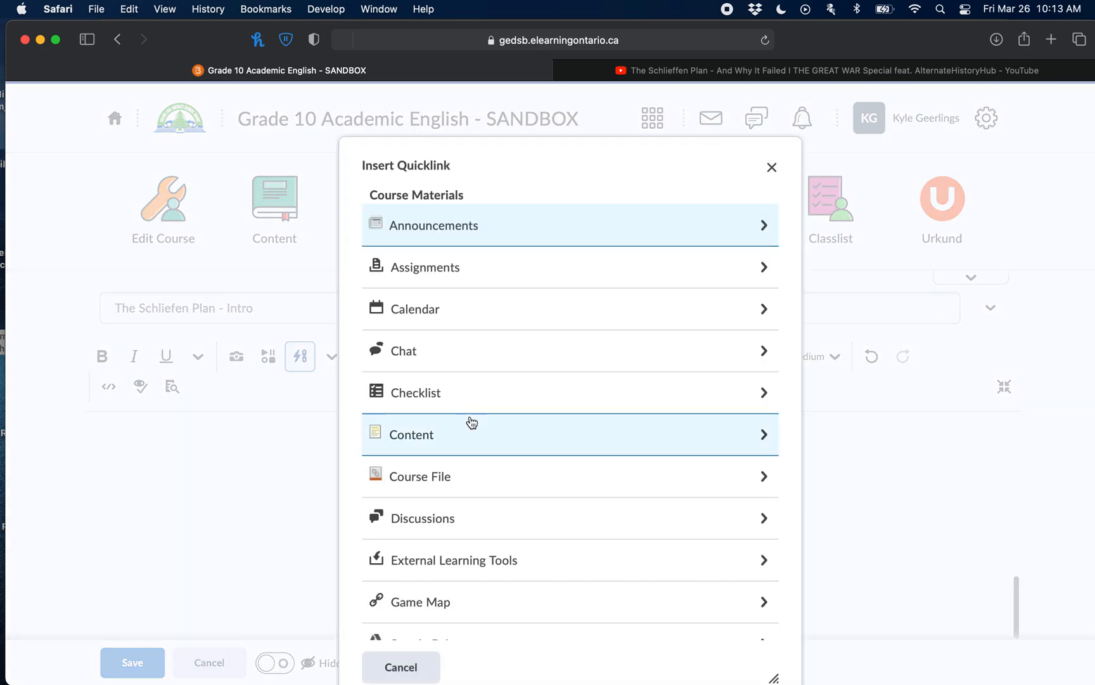
{"action": "scroll", "coordinate": [465, 472], "scroll_direction": "down", "scroll_amount": 2}
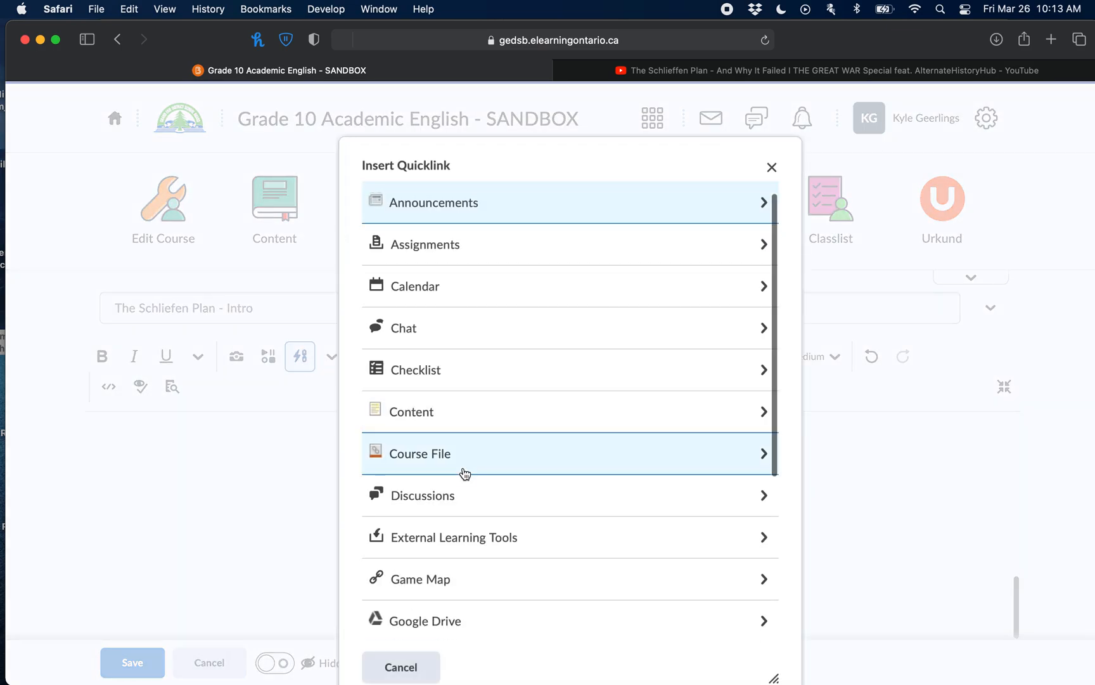
{"action": "left_click", "coordinate": [437, 447]}
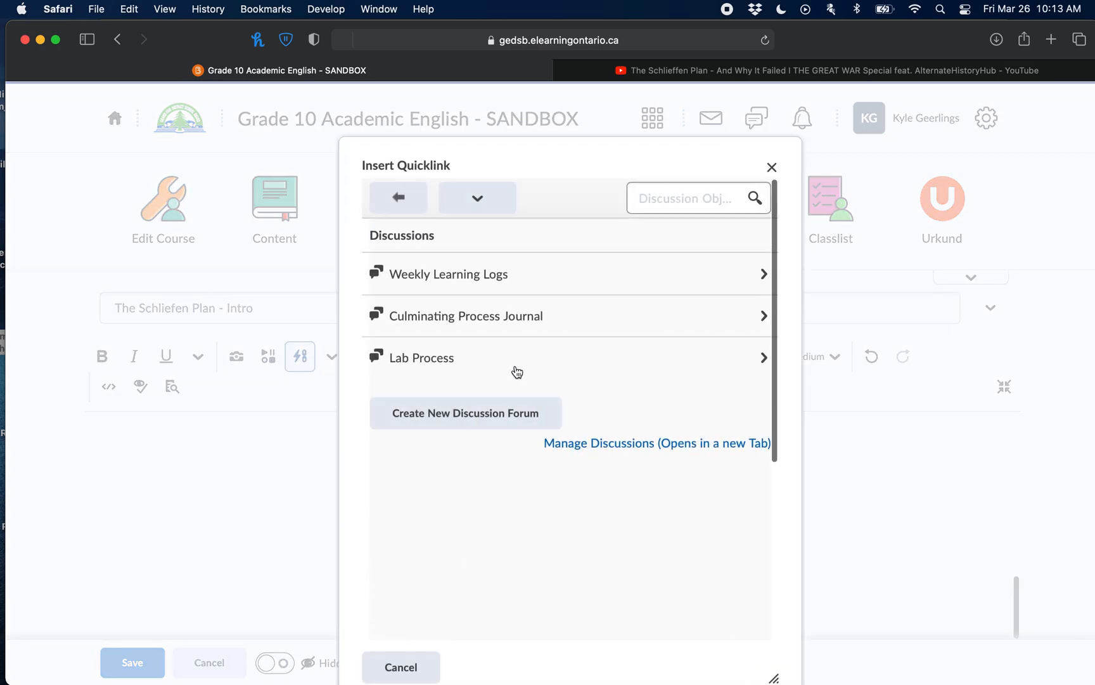
{"action": "left_click", "coordinate": [465, 276]}
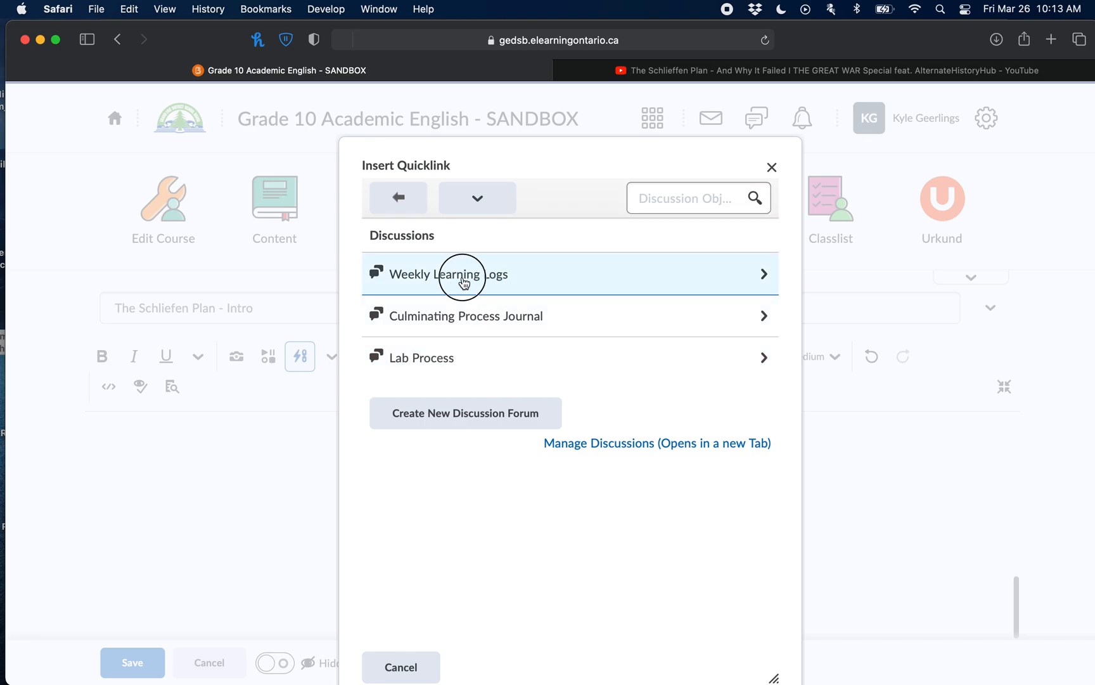
{"action": "left_click", "coordinate": [461, 280]}
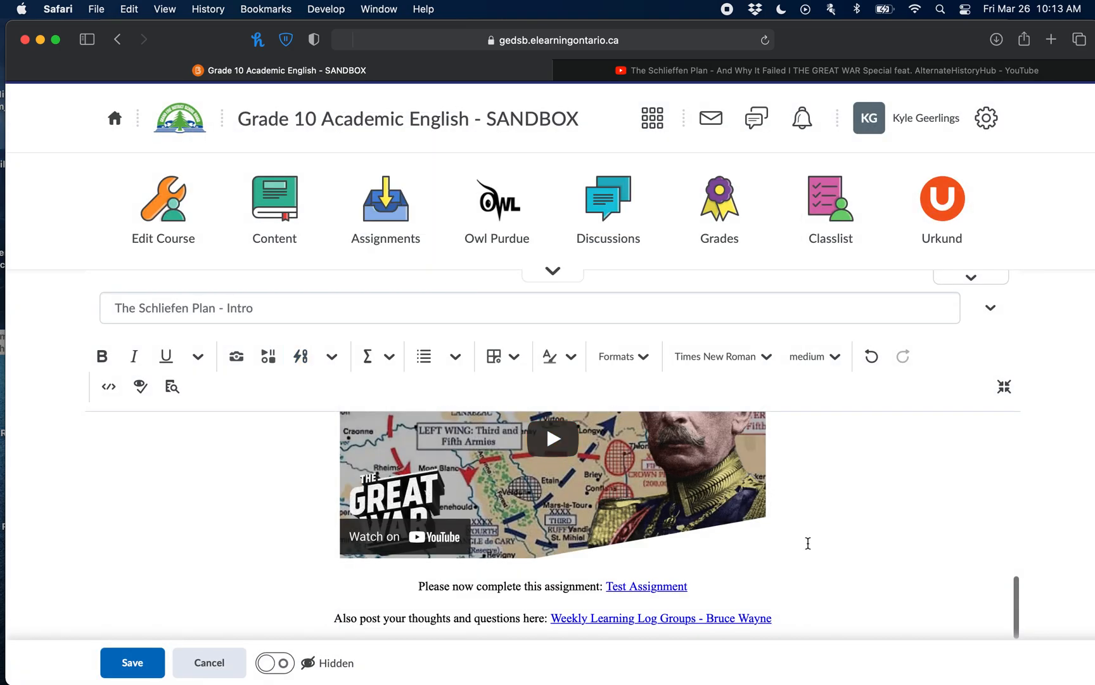
- Review the document from the closing links back up to the heading, including the article text and portrait
{"action": "scroll", "coordinate": [791, 620], "scroll_direction": "up", "scroll_amount": 5}
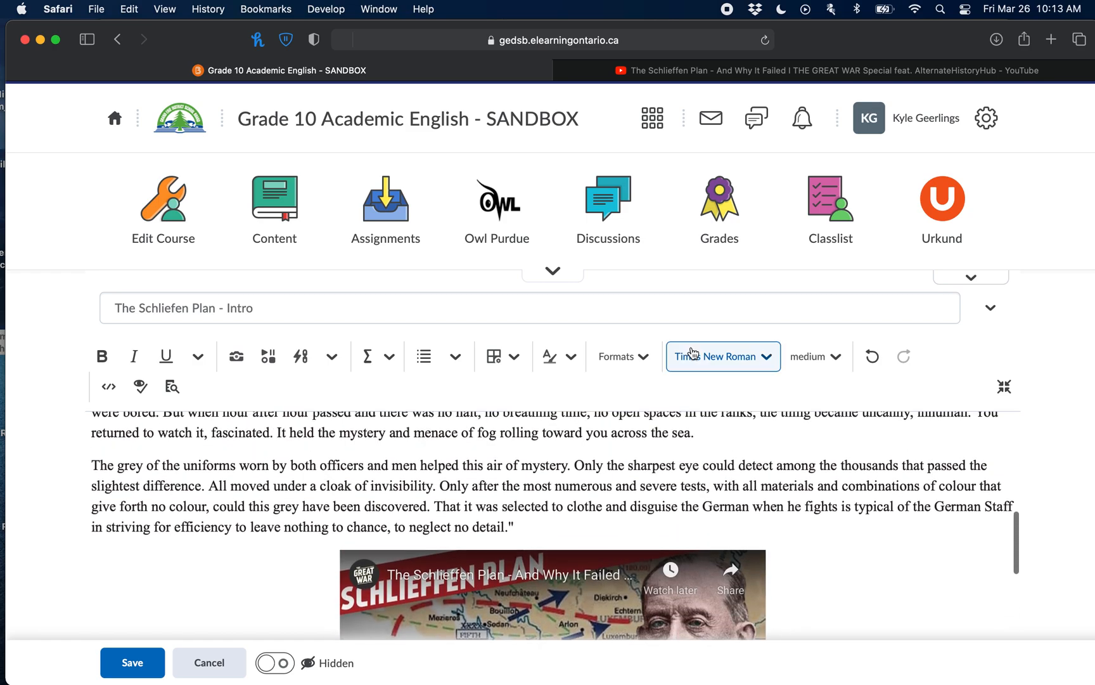
{"action": "scroll", "coordinate": [614, 436], "scroll_direction": "up", "scroll_amount": 2}
{"action": "scroll", "coordinate": [614, 436], "scroll_direction": "up", "scroll_amount": 8}
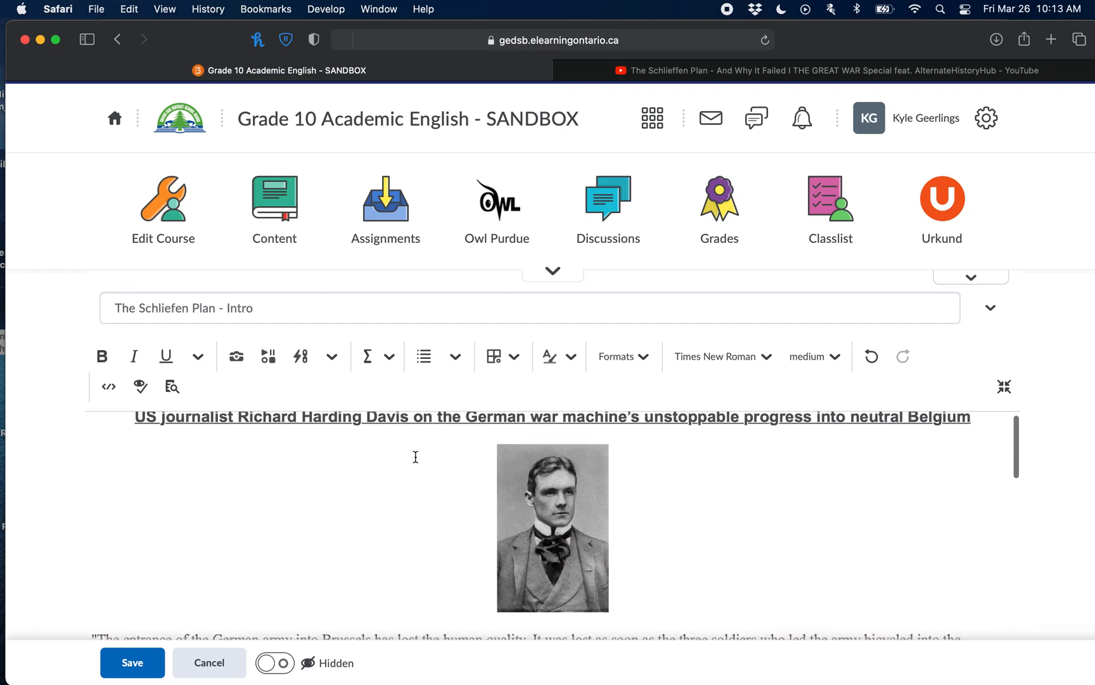
{"action": "scroll", "coordinate": [415, 456], "scroll_direction": "up", "scroll_amount": 1}
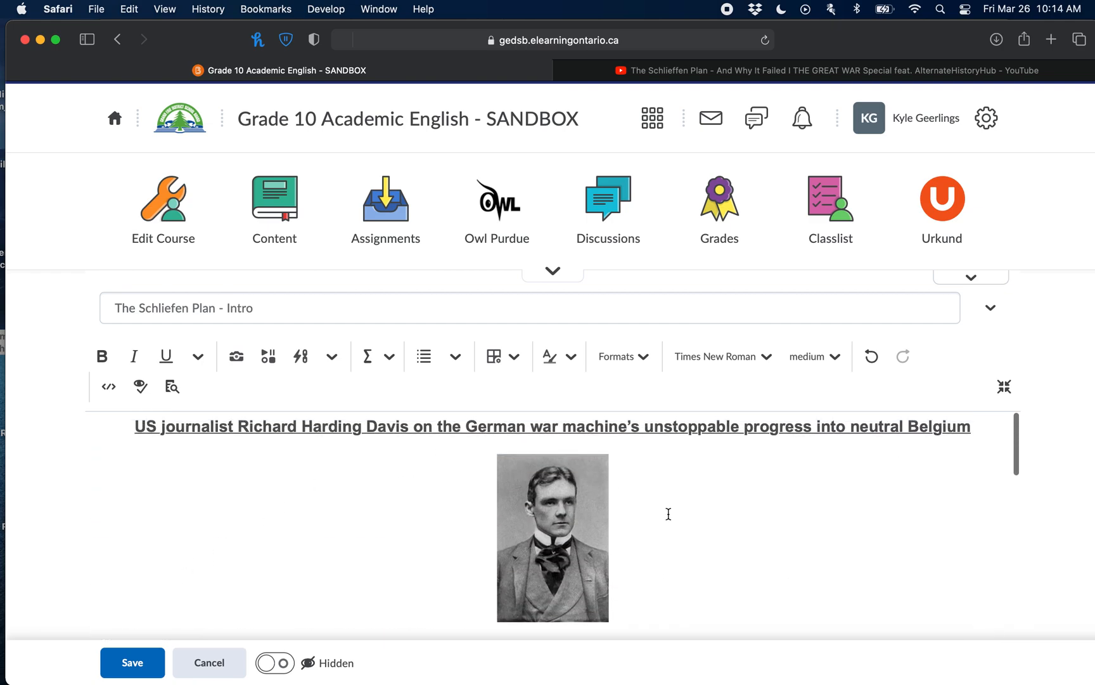
{"action": "scroll", "coordinate": [668, 514], "scroll_direction": "down", "scroll_amount": 5}
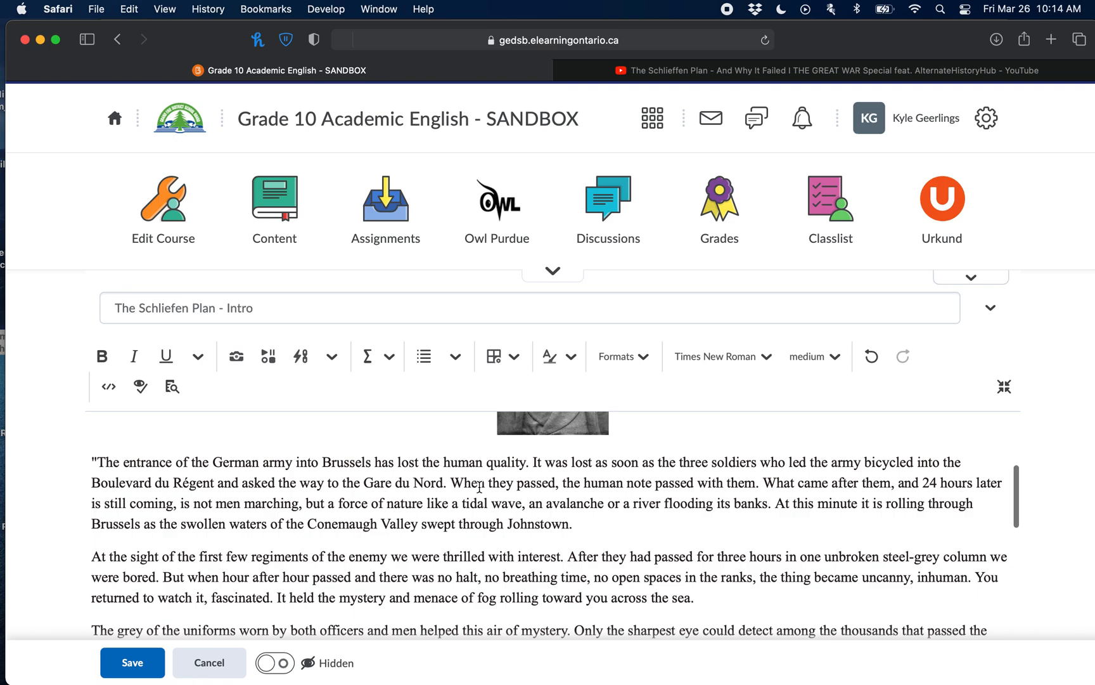
{"action": "scroll", "coordinate": [480, 487], "scroll_direction": "up", "scroll_amount": 1}
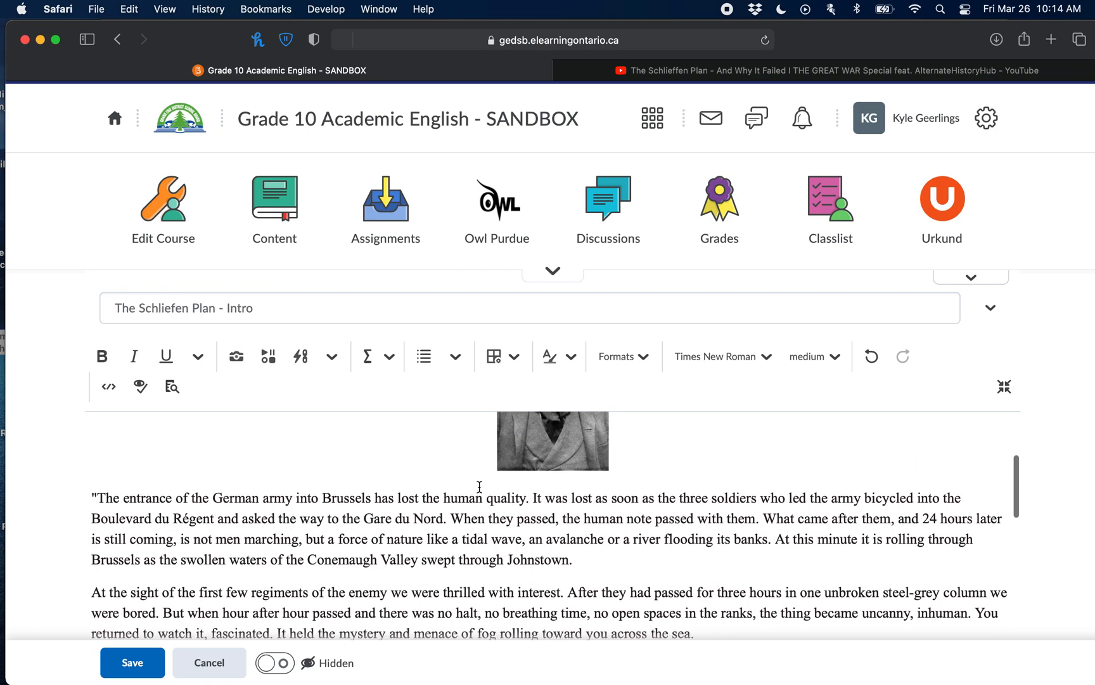
{"action": "scroll", "coordinate": [480, 486], "scroll_direction": "up", "scroll_amount": 1}
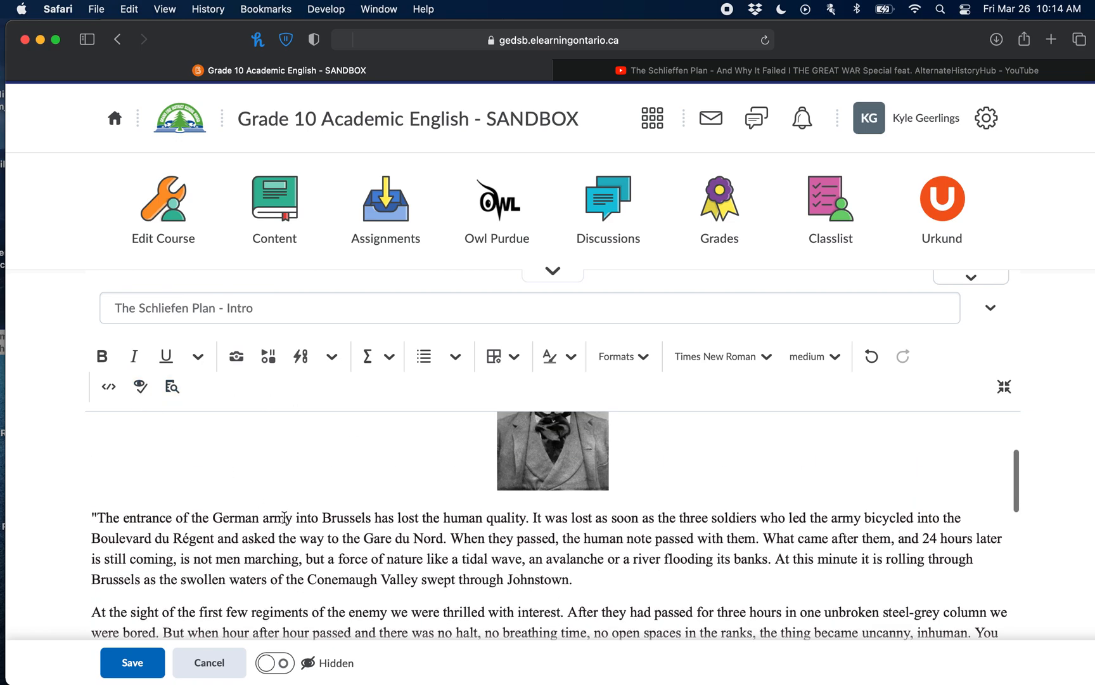
{"action": "scroll", "coordinate": [285, 517], "scroll_direction": "up", "scroll_amount": 4}
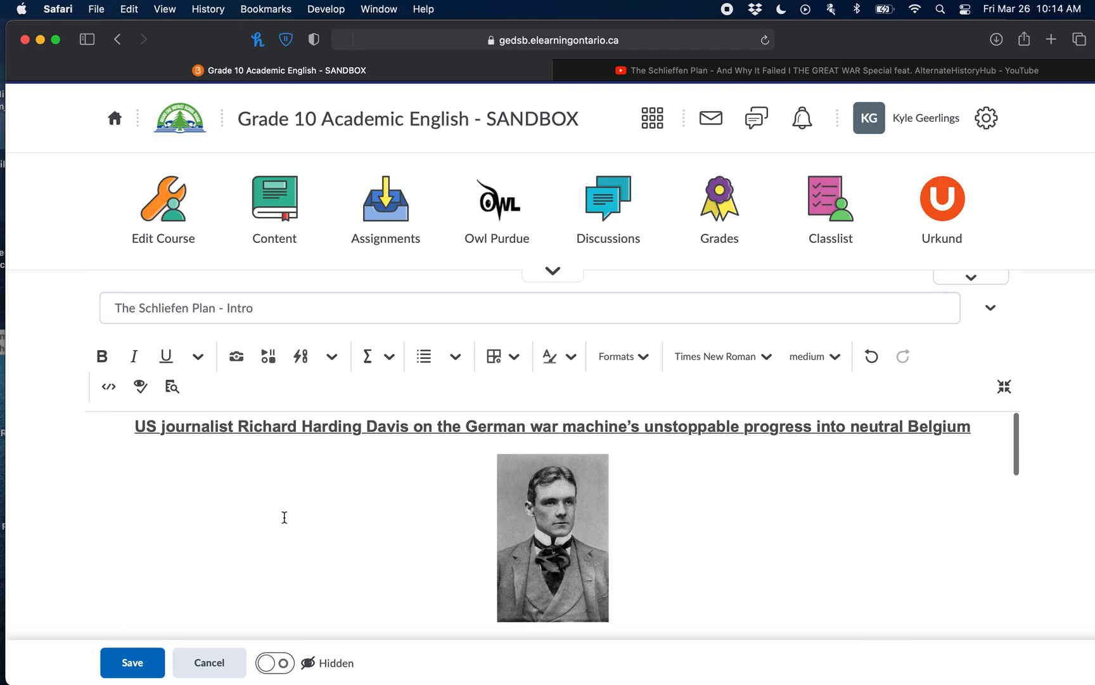
- Run the accessibility checker on the document, look over the article, and run the check once more
{"action": "left_click", "coordinate": [142, 388]}
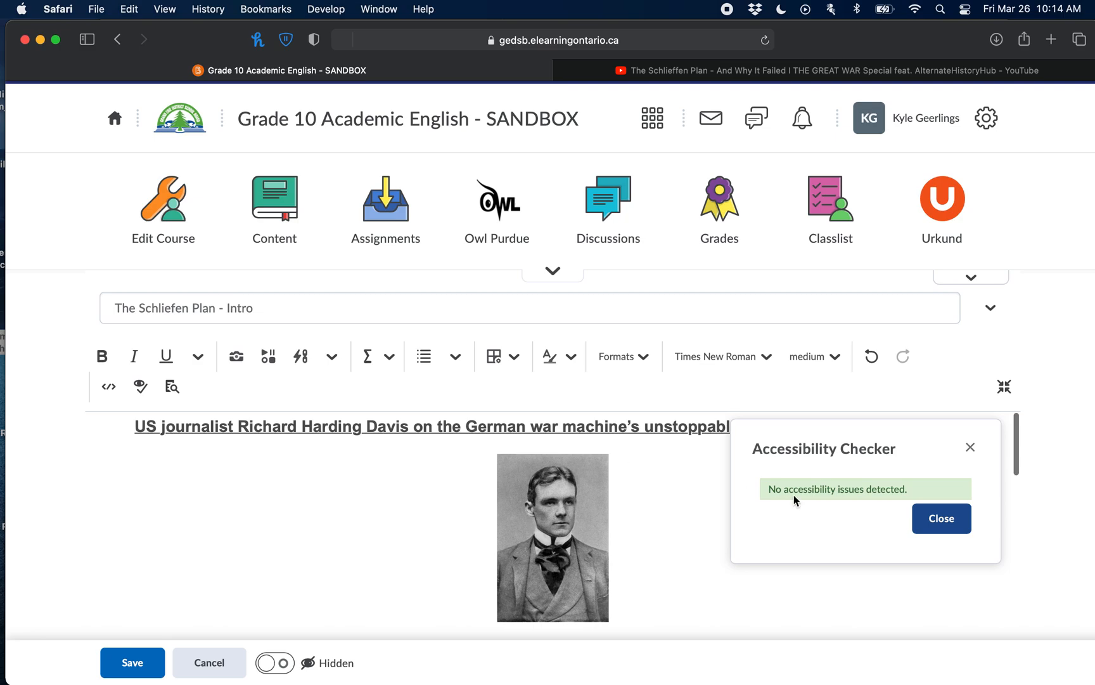
{"action": "left_click", "coordinate": [919, 520]}
{"action": "scroll", "coordinate": [856, 519], "scroll_direction": "down", "scroll_amount": 5}
{"action": "scroll", "coordinate": [487, 508], "scroll_direction": "down", "scroll_amount": 1}
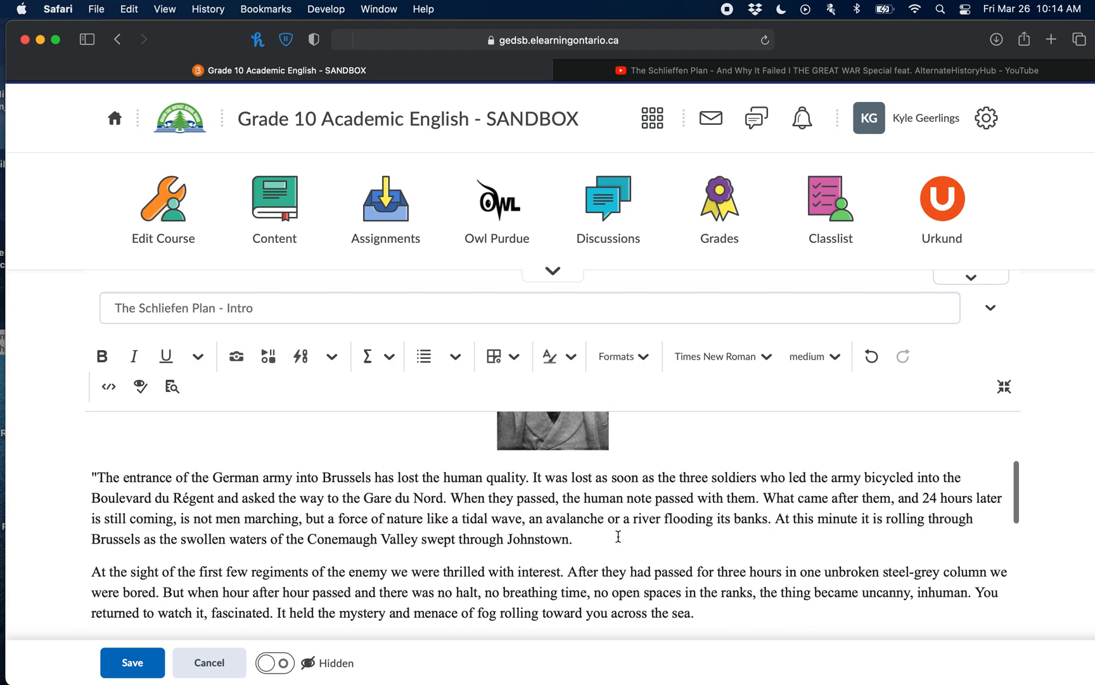
{"action": "scroll", "coordinate": [618, 536], "scroll_direction": "down", "scroll_amount": 2}
{"action": "scroll", "coordinate": [616, 533], "scroll_direction": "up", "scroll_amount": 5}
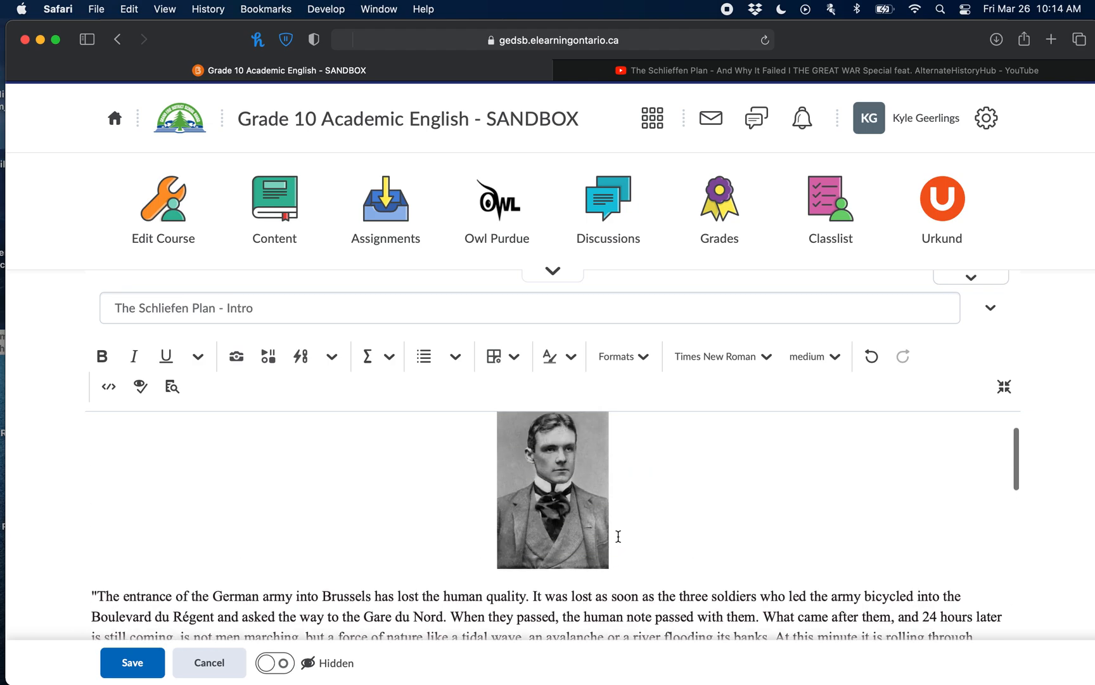
{"action": "scroll", "coordinate": [638, 455], "scroll_direction": "down", "scroll_amount": 10}
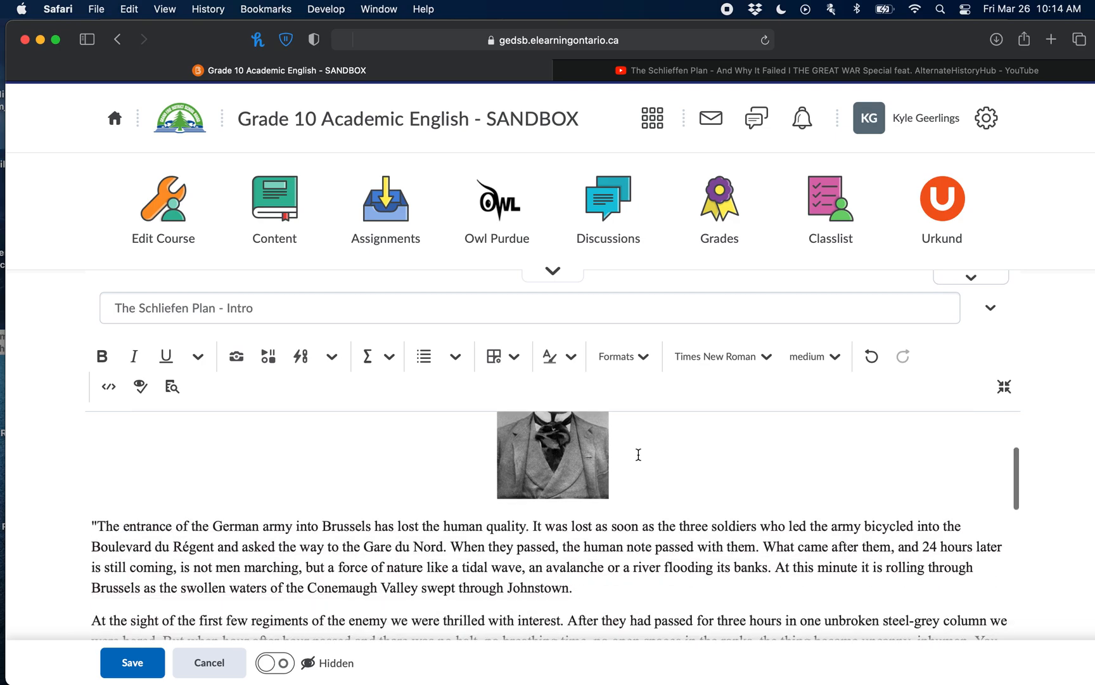
{"action": "scroll", "coordinate": [638, 454], "scroll_direction": "up", "scroll_amount": 10}
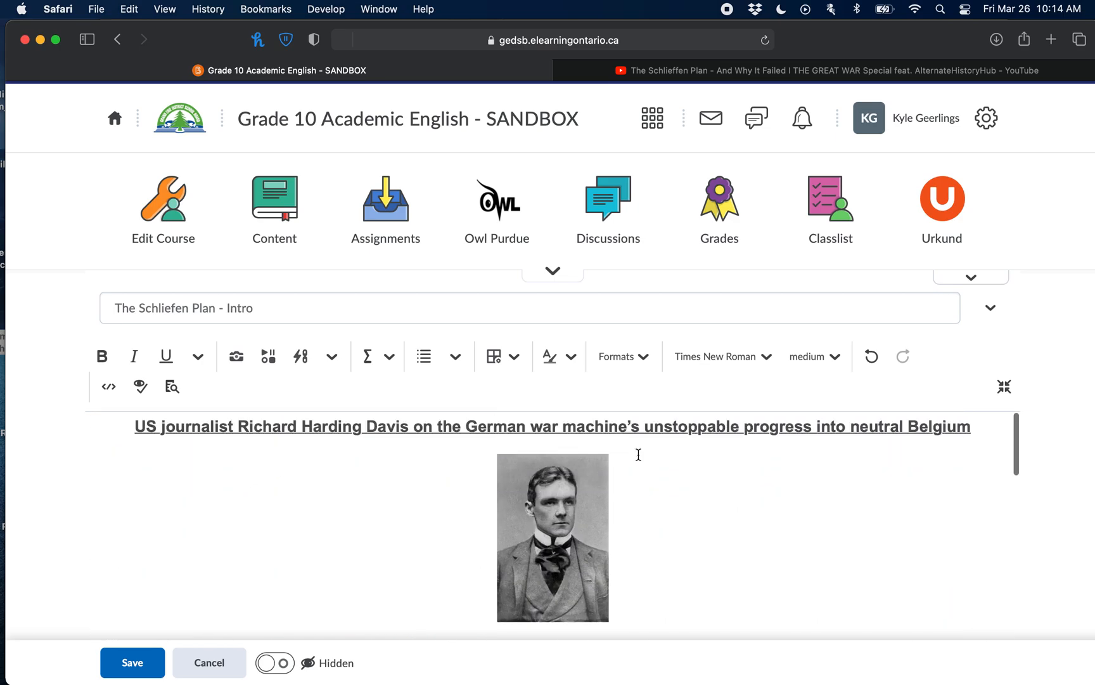
{"action": "left_click", "coordinate": [141, 386]}
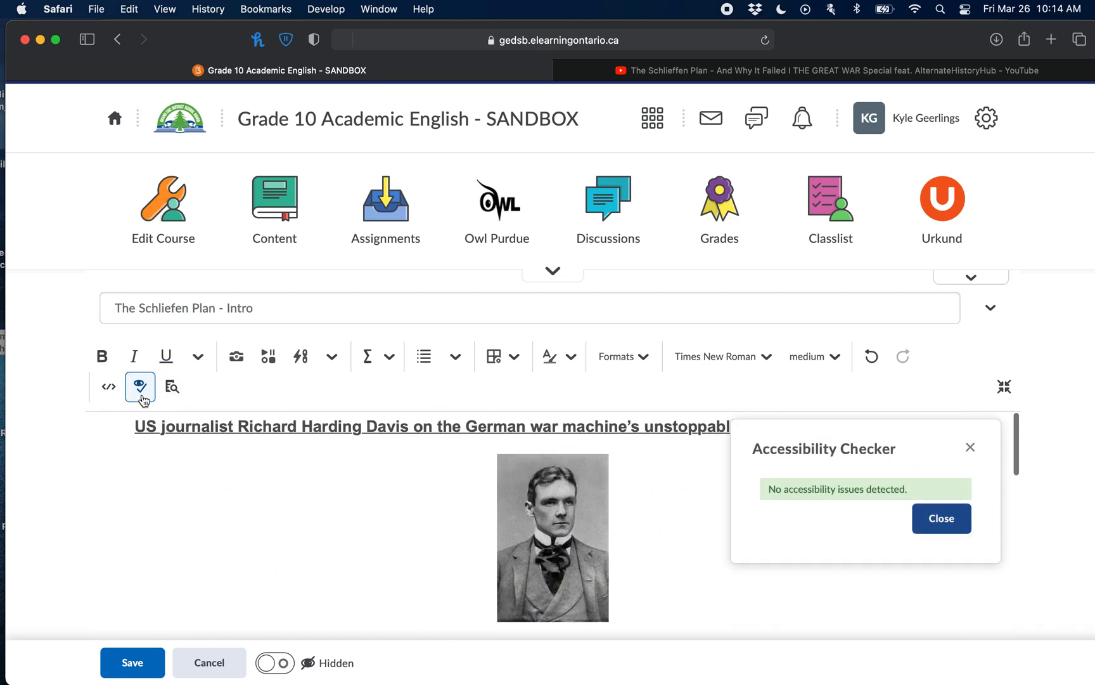
{"action": "left_click", "coordinate": [933, 520]}
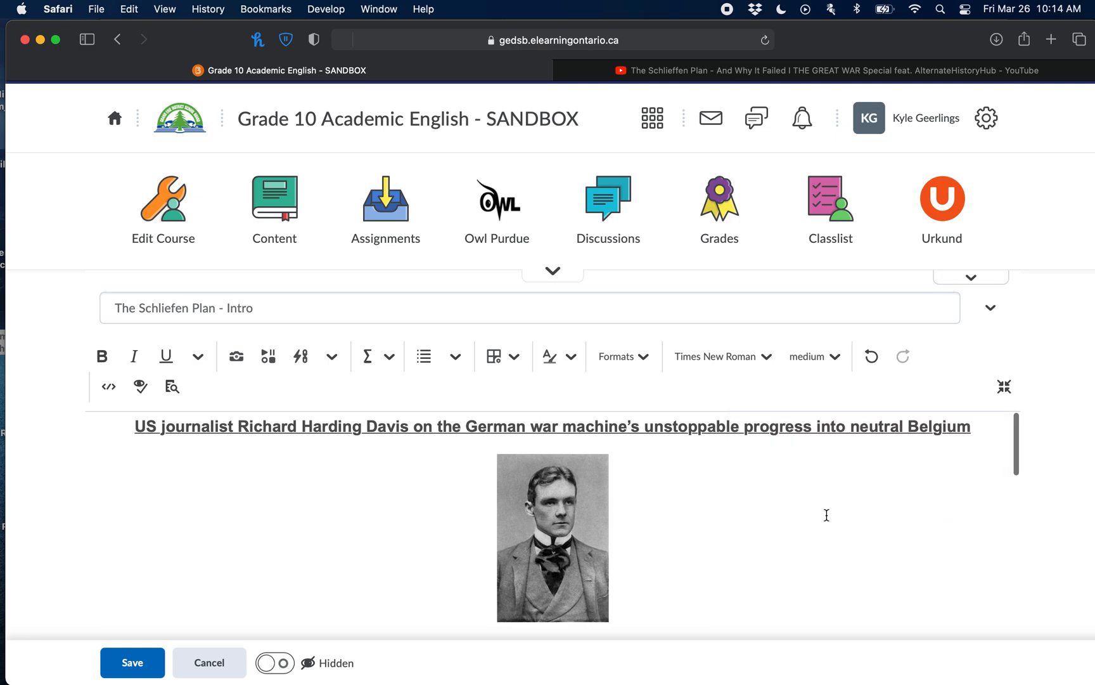
- Preview the document, look through the portrait and the article text, and close the preview
{"action": "scroll", "coordinate": [827, 514], "scroll_direction": "down", "scroll_amount": 3}
{"action": "scroll", "coordinate": [792, 512], "scroll_direction": "up", "scroll_amount": 3}
{"action": "scroll", "coordinate": [199, 621], "scroll_direction": "down", "scroll_amount": 1}
{"action": "left_click", "coordinate": [173, 388]}
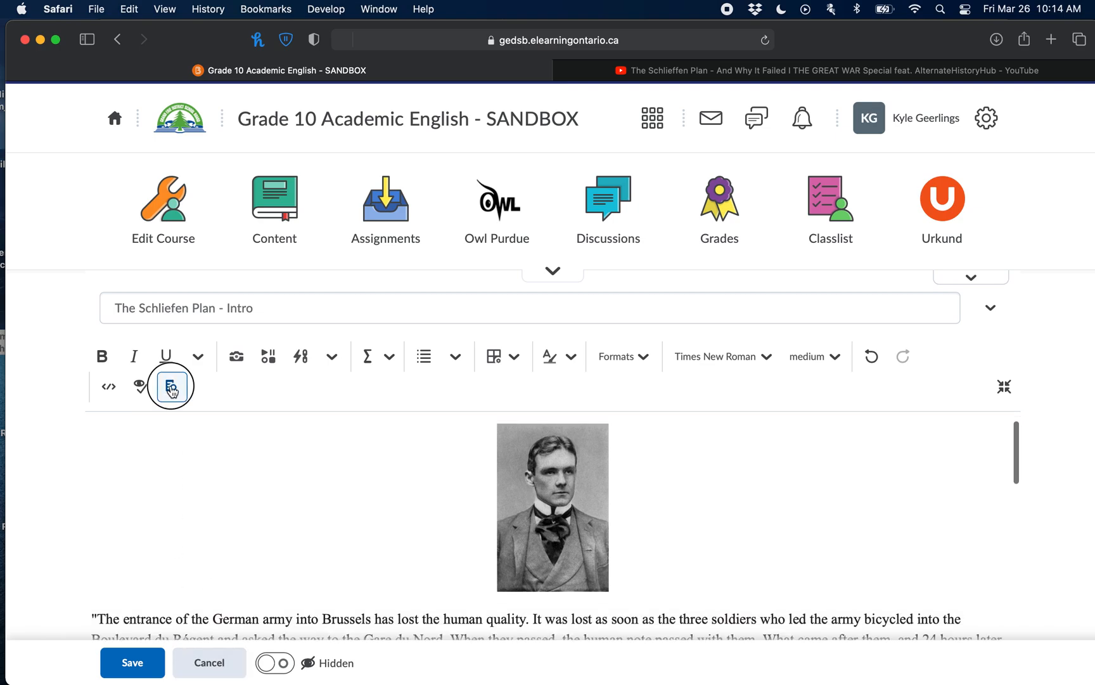
{"action": "scroll", "coordinate": [633, 330], "scroll_direction": "up", "scroll_amount": 10}
{"action": "scroll", "coordinate": [678, 369], "scroll_direction": "down", "scroll_amount": 10}
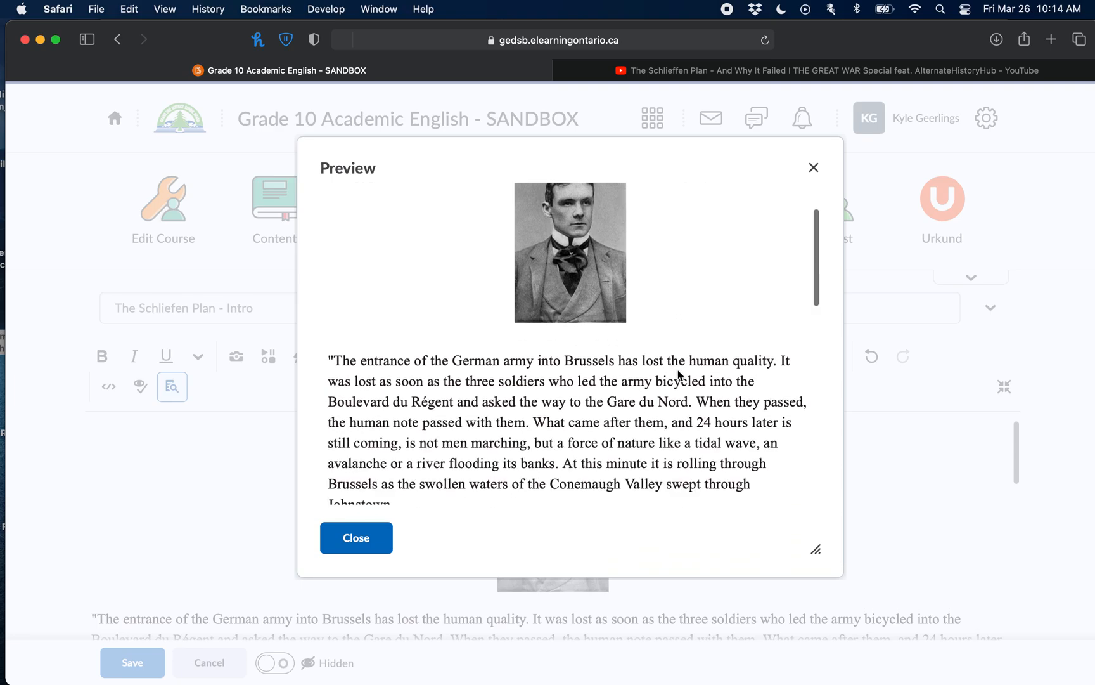
{"action": "scroll", "coordinate": [678, 370], "scroll_direction": "up", "scroll_amount": 6}
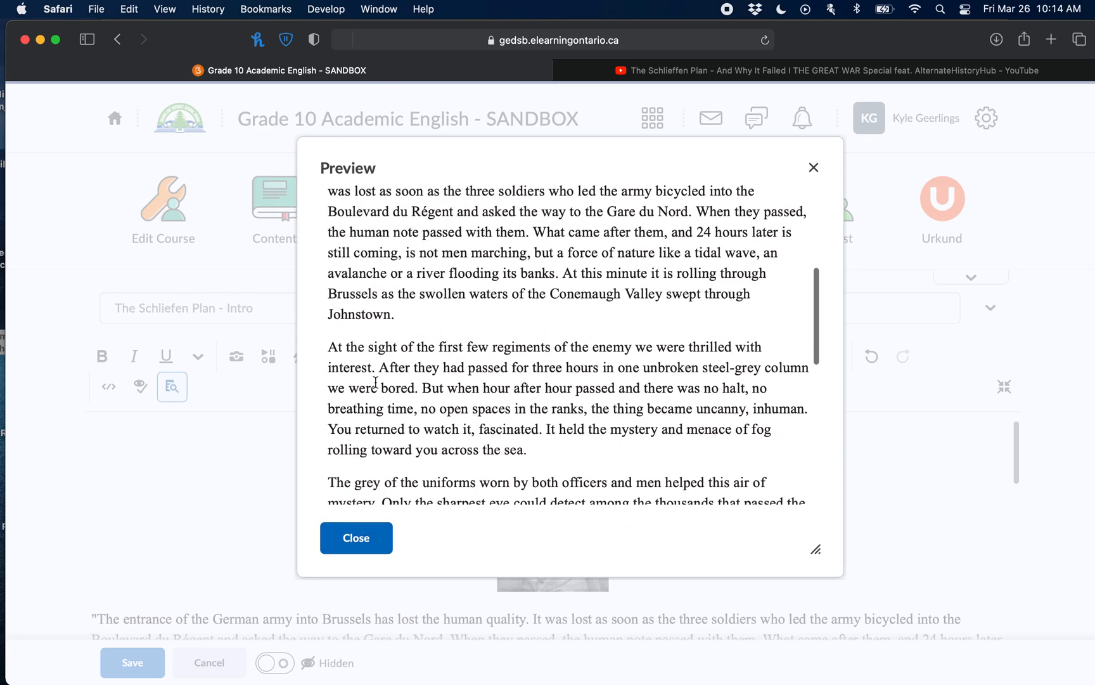
{"action": "scroll", "coordinate": [375, 383], "scroll_direction": "down", "scroll_amount": 5}
{"action": "scroll", "coordinate": [372, 438], "scroll_direction": "up", "scroll_amount": 3}
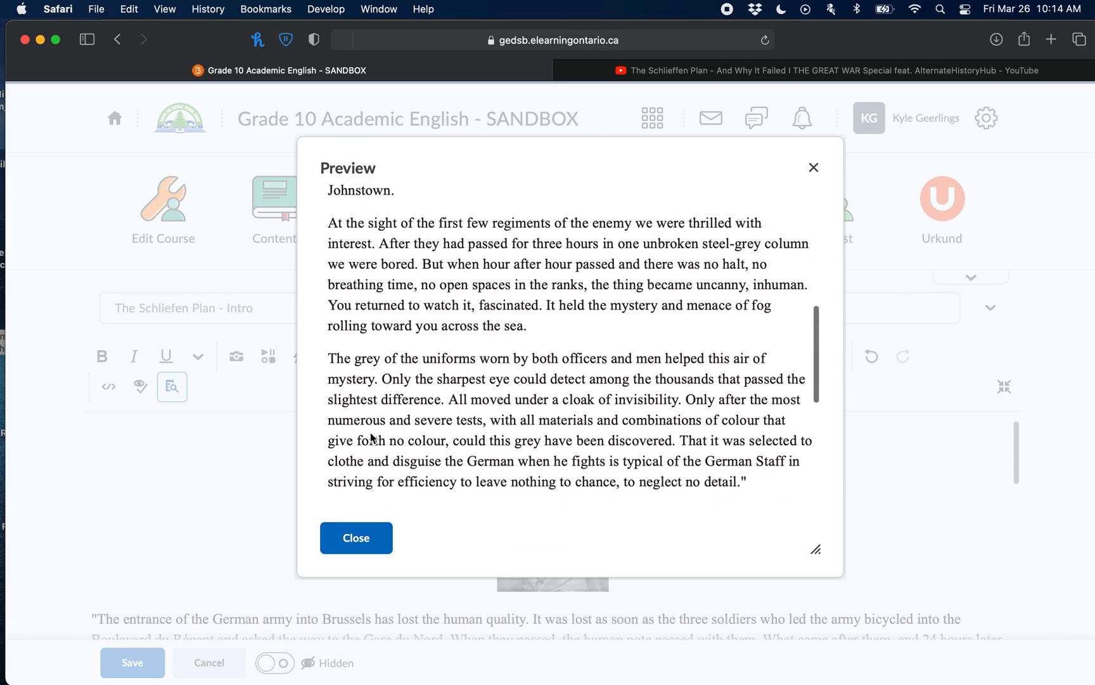
{"action": "scroll", "coordinate": [372, 437], "scroll_direction": "up", "scroll_amount": 2}
{"action": "left_click", "coordinate": [356, 536]}
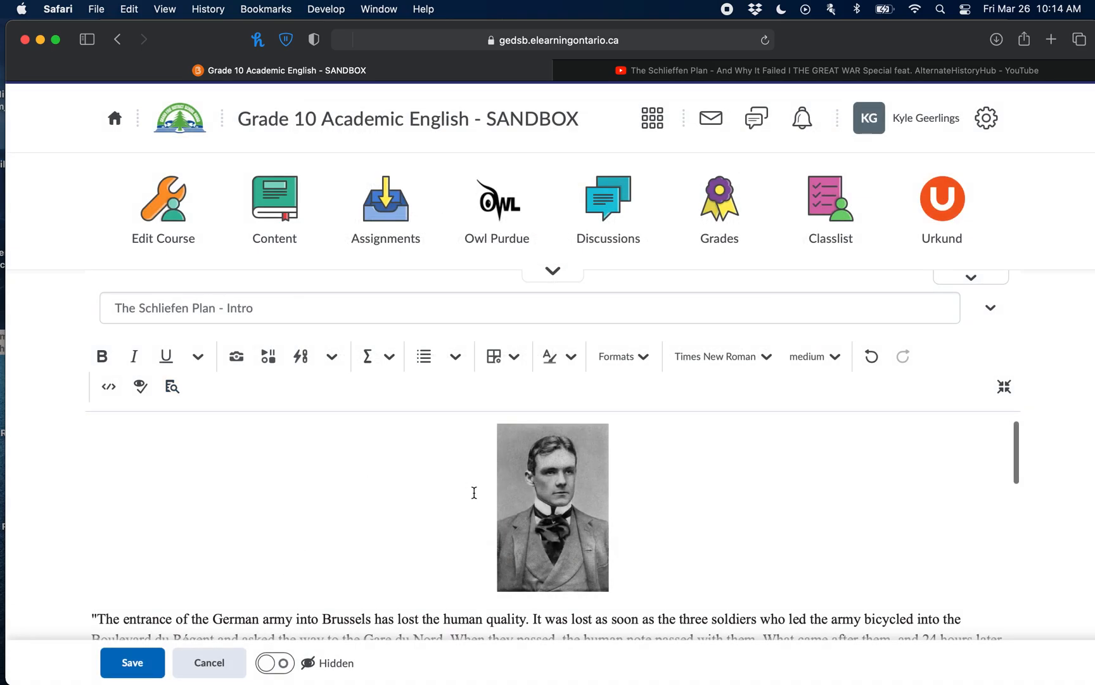
- Inspect the document's HTML source code through to the end and leave it without making changes
{"action": "scroll", "coordinate": [474, 492], "scroll_direction": "down", "scroll_amount": 4}
{"action": "left_click", "coordinate": [540, 562]}
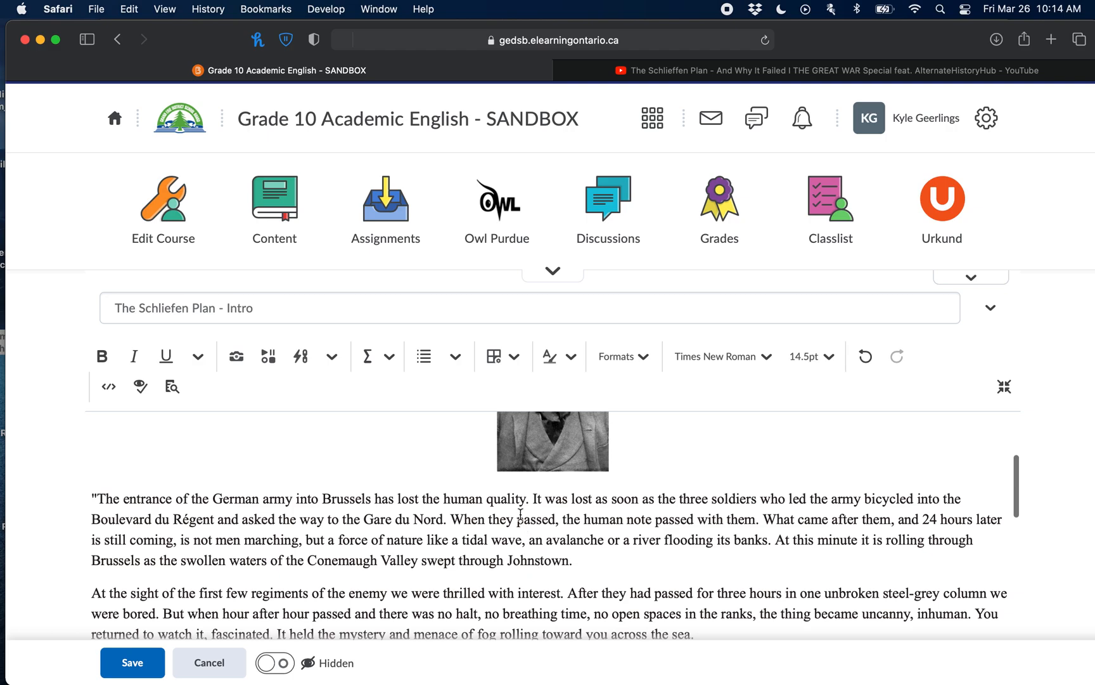
{"action": "scroll", "coordinate": [520, 514], "scroll_direction": "down", "scroll_amount": 3}
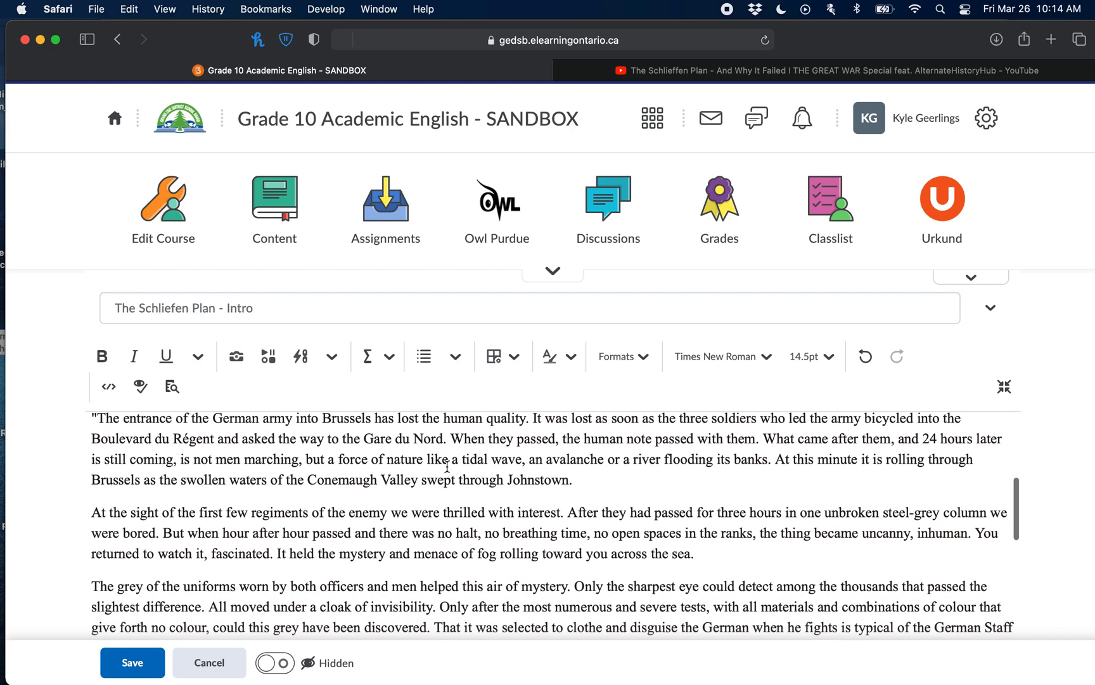
{"action": "left_click", "coordinate": [109, 392]}
{"action": "scroll", "coordinate": [430, 538], "scroll_direction": "down", "scroll_amount": 5}
{"action": "scroll", "coordinate": [431, 539], "scroll_direction": "down", "scroll_amount": 10}
{"action": "scroll", "coordinate": [430, 539], "scroll_direction": "down", "scroll_amount": 8}
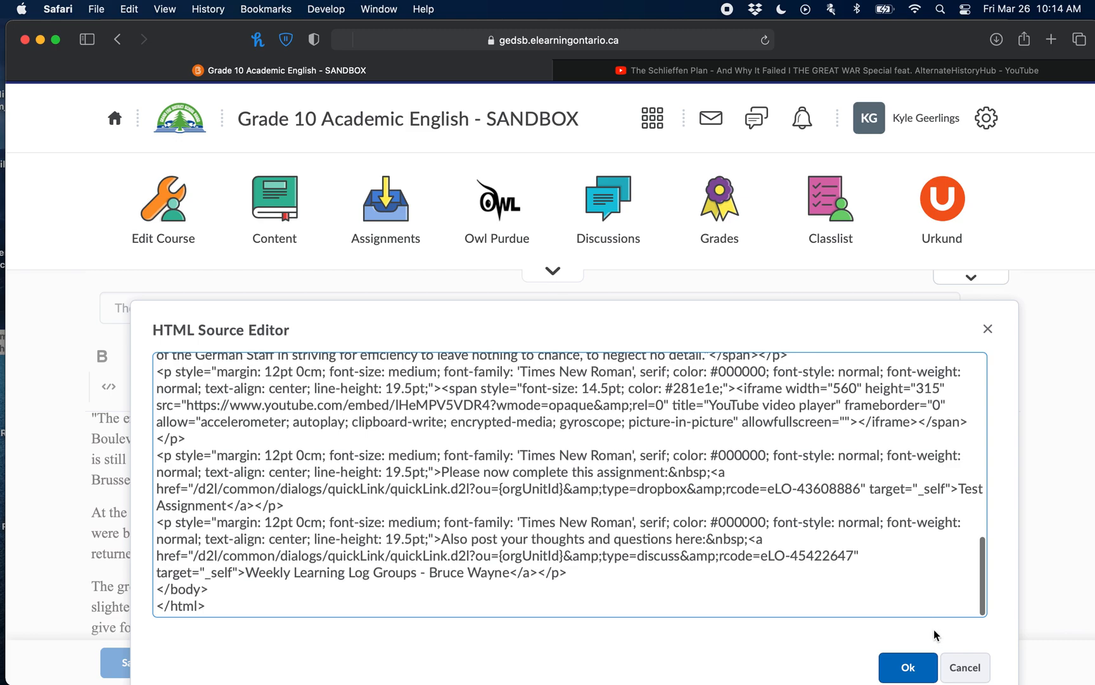
{"action": "left_click", "coordinate": [964, 667]}
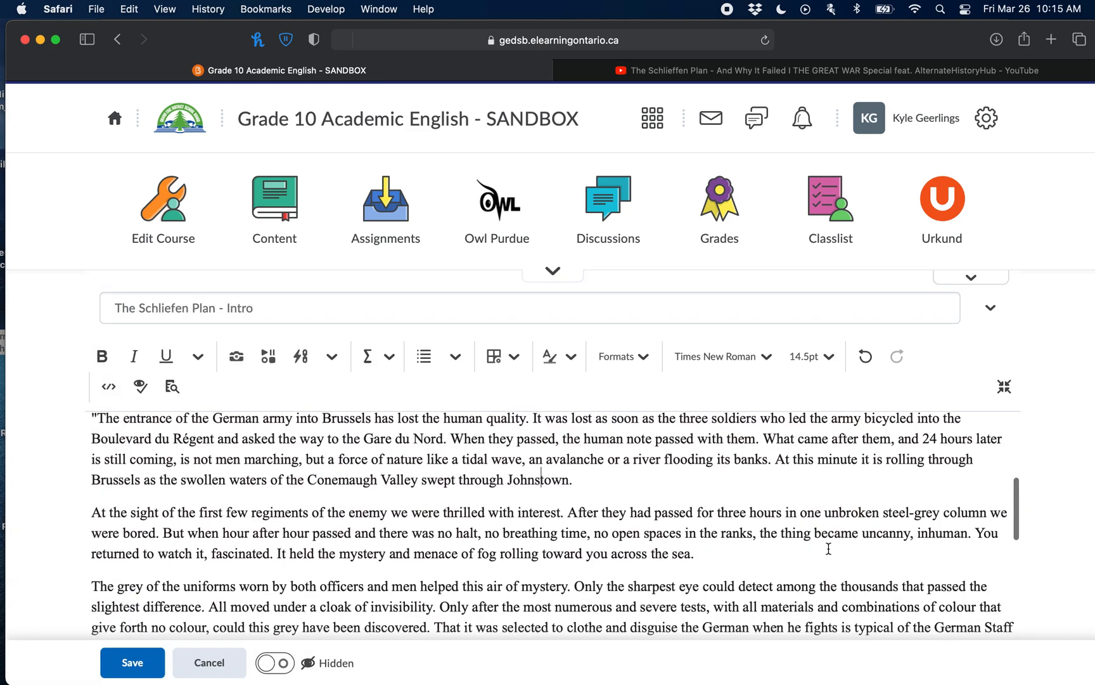
- Make the Schliefen Plan document visible and save it
{"action": "scroll", "coordinate": [702, 518], "scroll_direction": "down", "scroll_amount": 5}
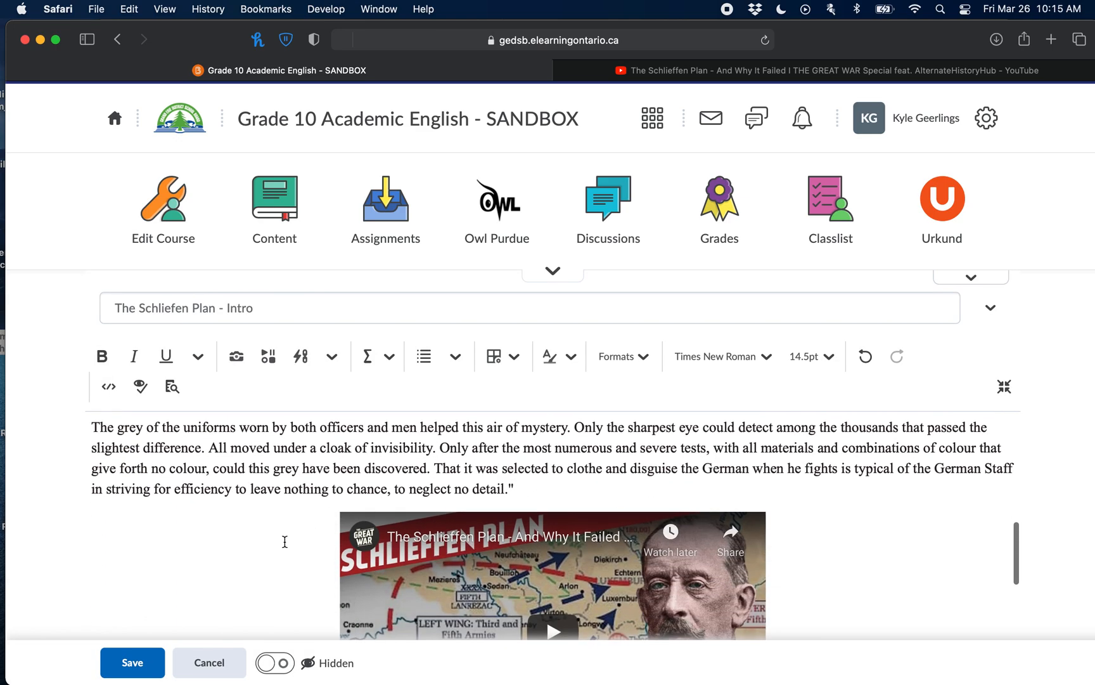
{"action": "left_click", "coordinate": [279, 667]}
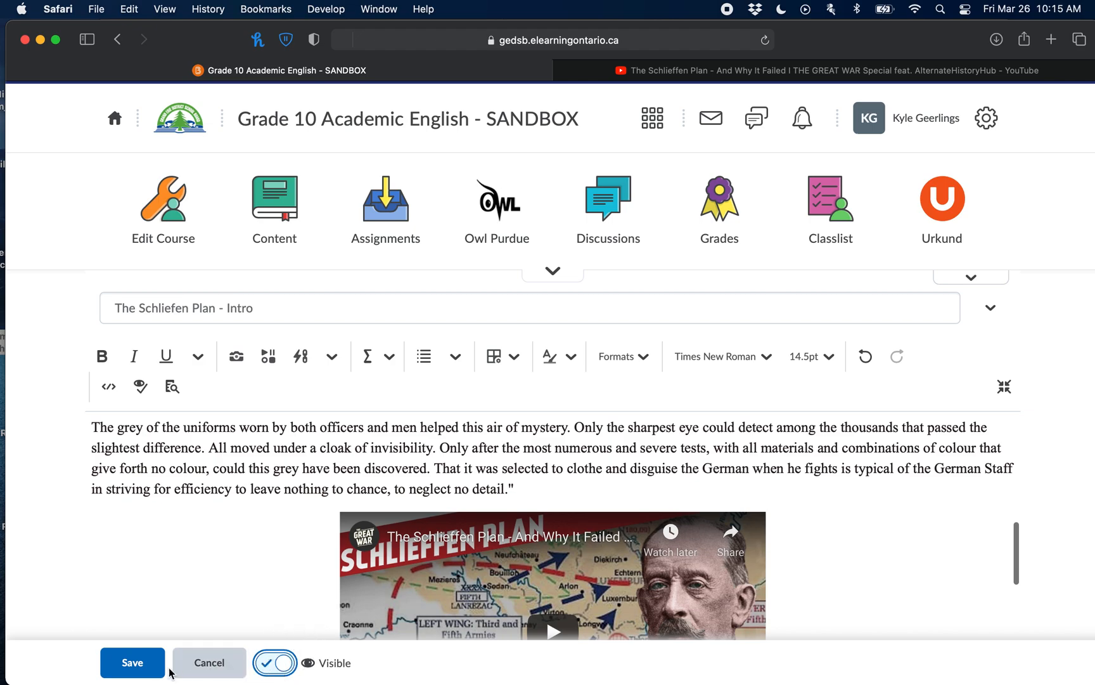
{"action": "left_click", "coordinate": [147, 666]}
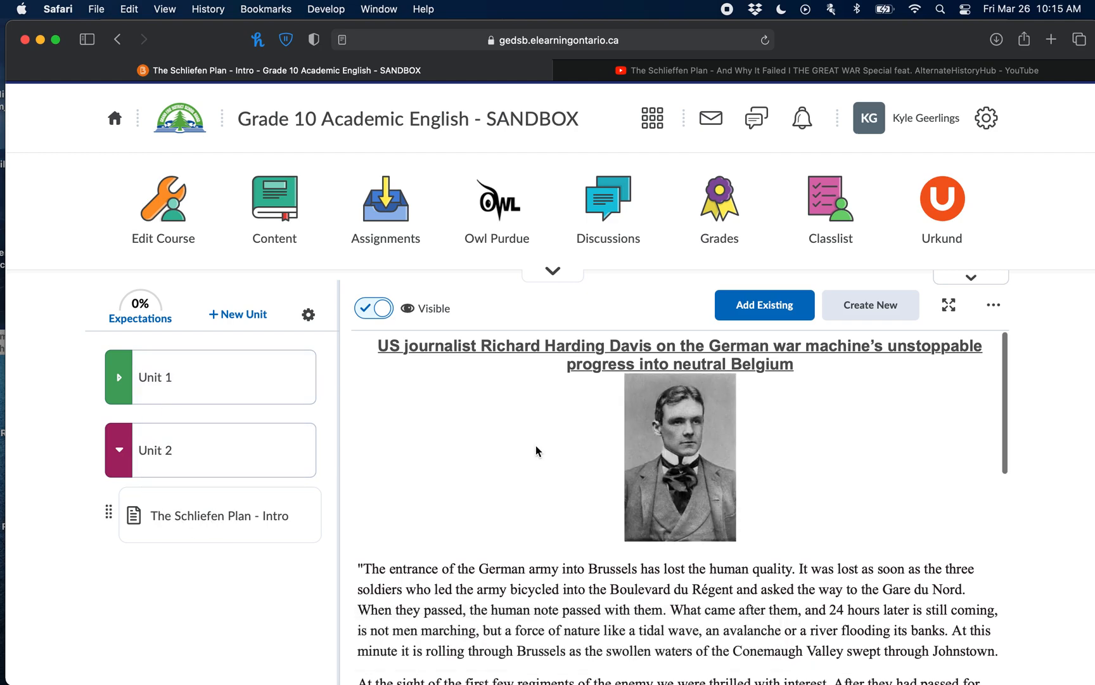
- Look over the published document in Unit 2 down to the embedded video and return to its heading
{"action": "scroll", "coordinate": [536, 451], "scroll_direction": "down", "scroll_amount": 2}
{"action": "scroll", "coordinate": [536, 445], "scroll_direction": "down", "scroll_amount": 12}
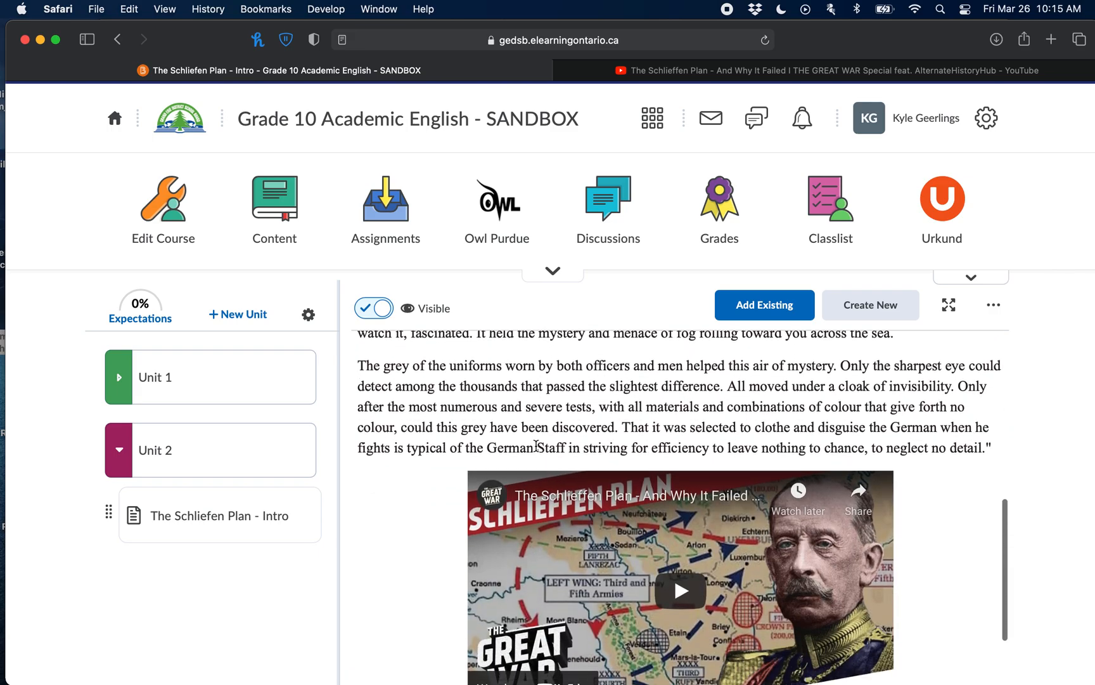
{"action": "scroll", "coordinate": [535, 447], "scroll_direction": "up", "scroll_amount": 12}
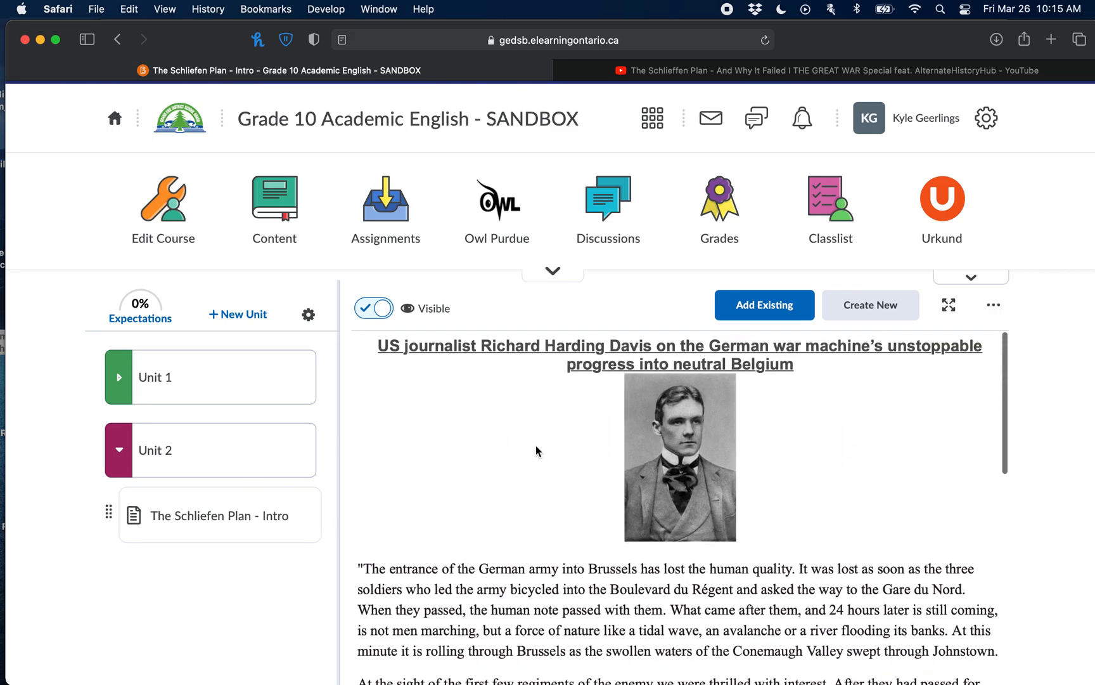